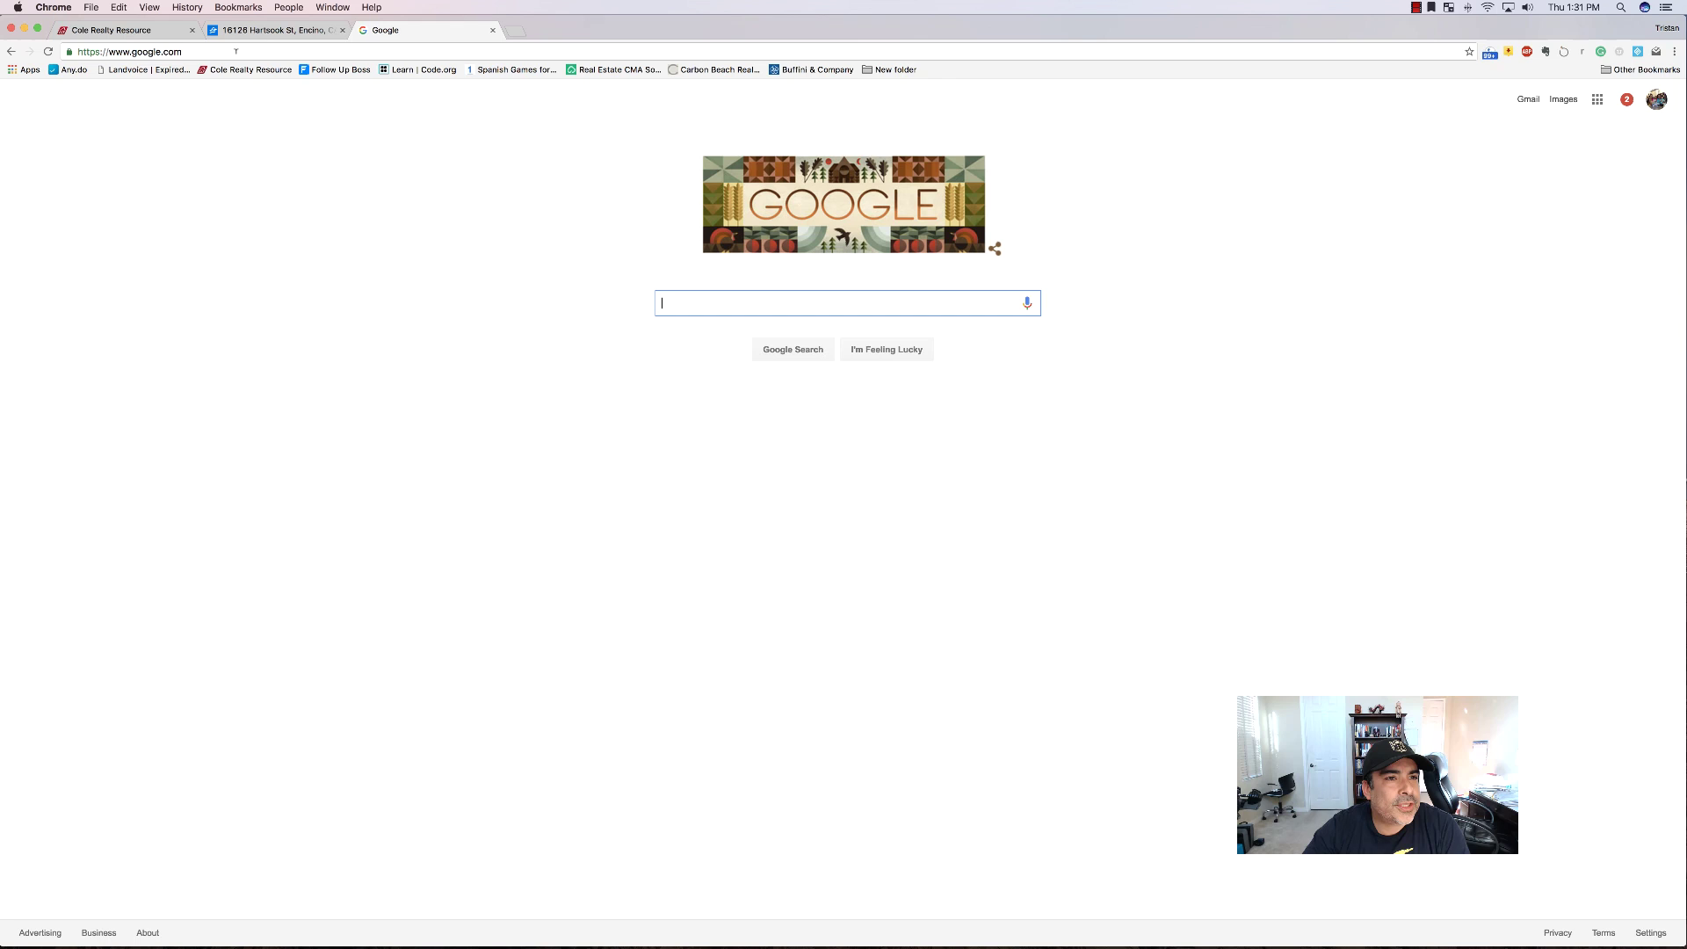
Go to Google Maps from the address bar and switch to the second signed-in Google account.
left_click(235, 52)
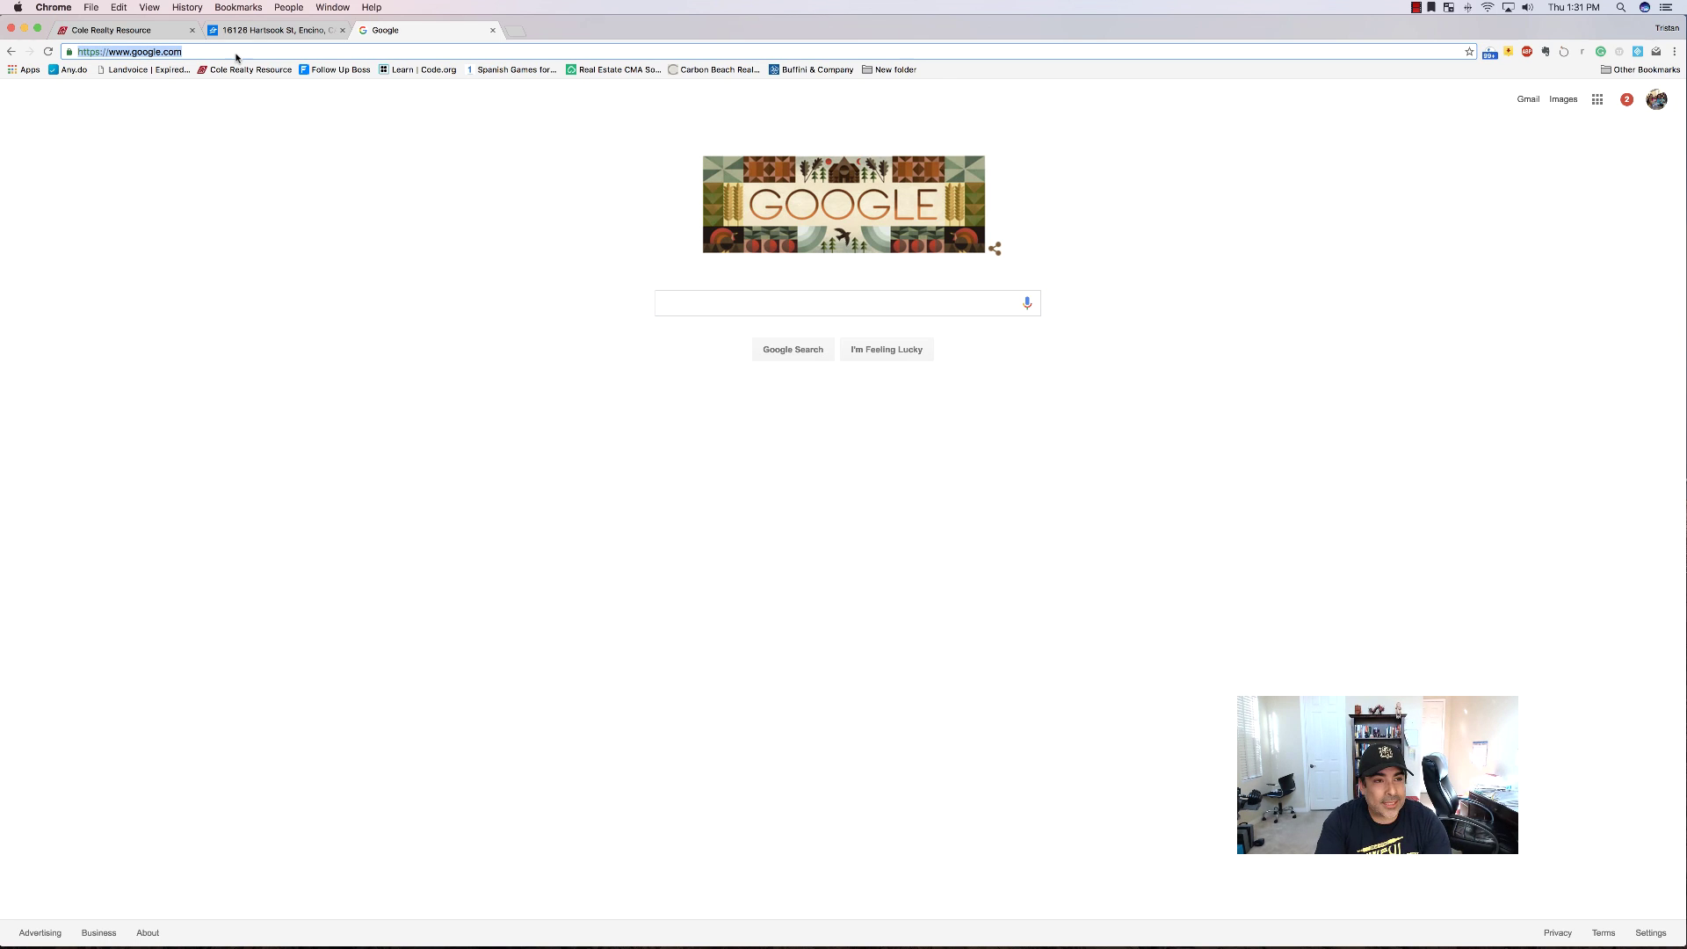
type("map")
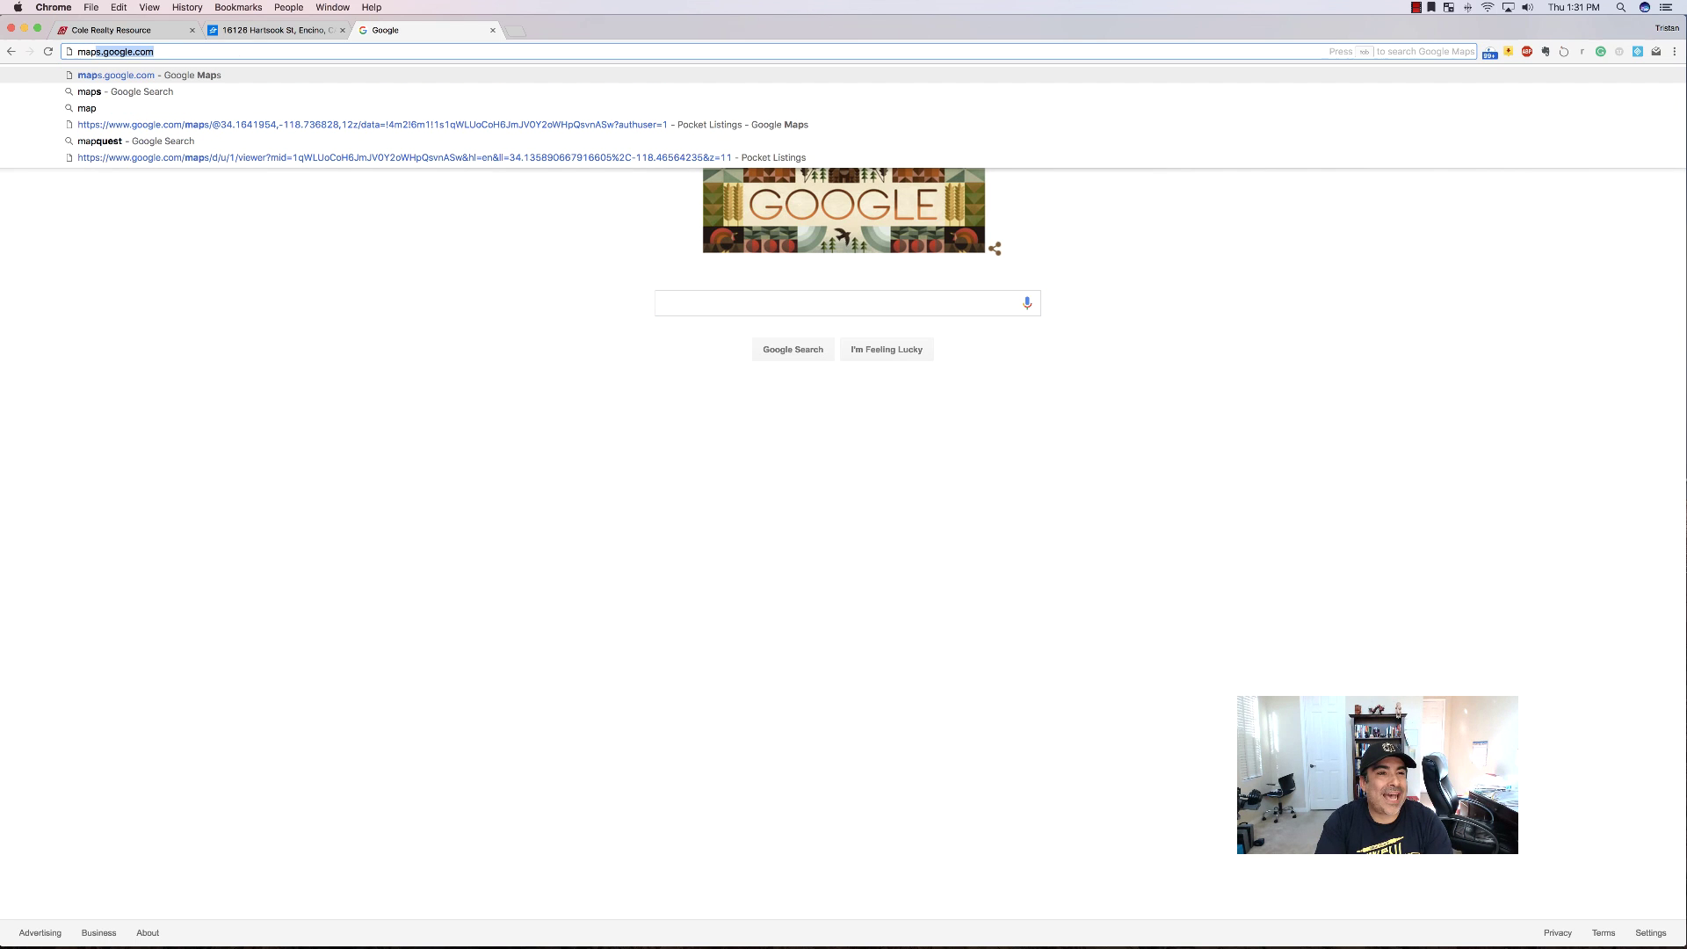
type("s.google.com")
key("Return")
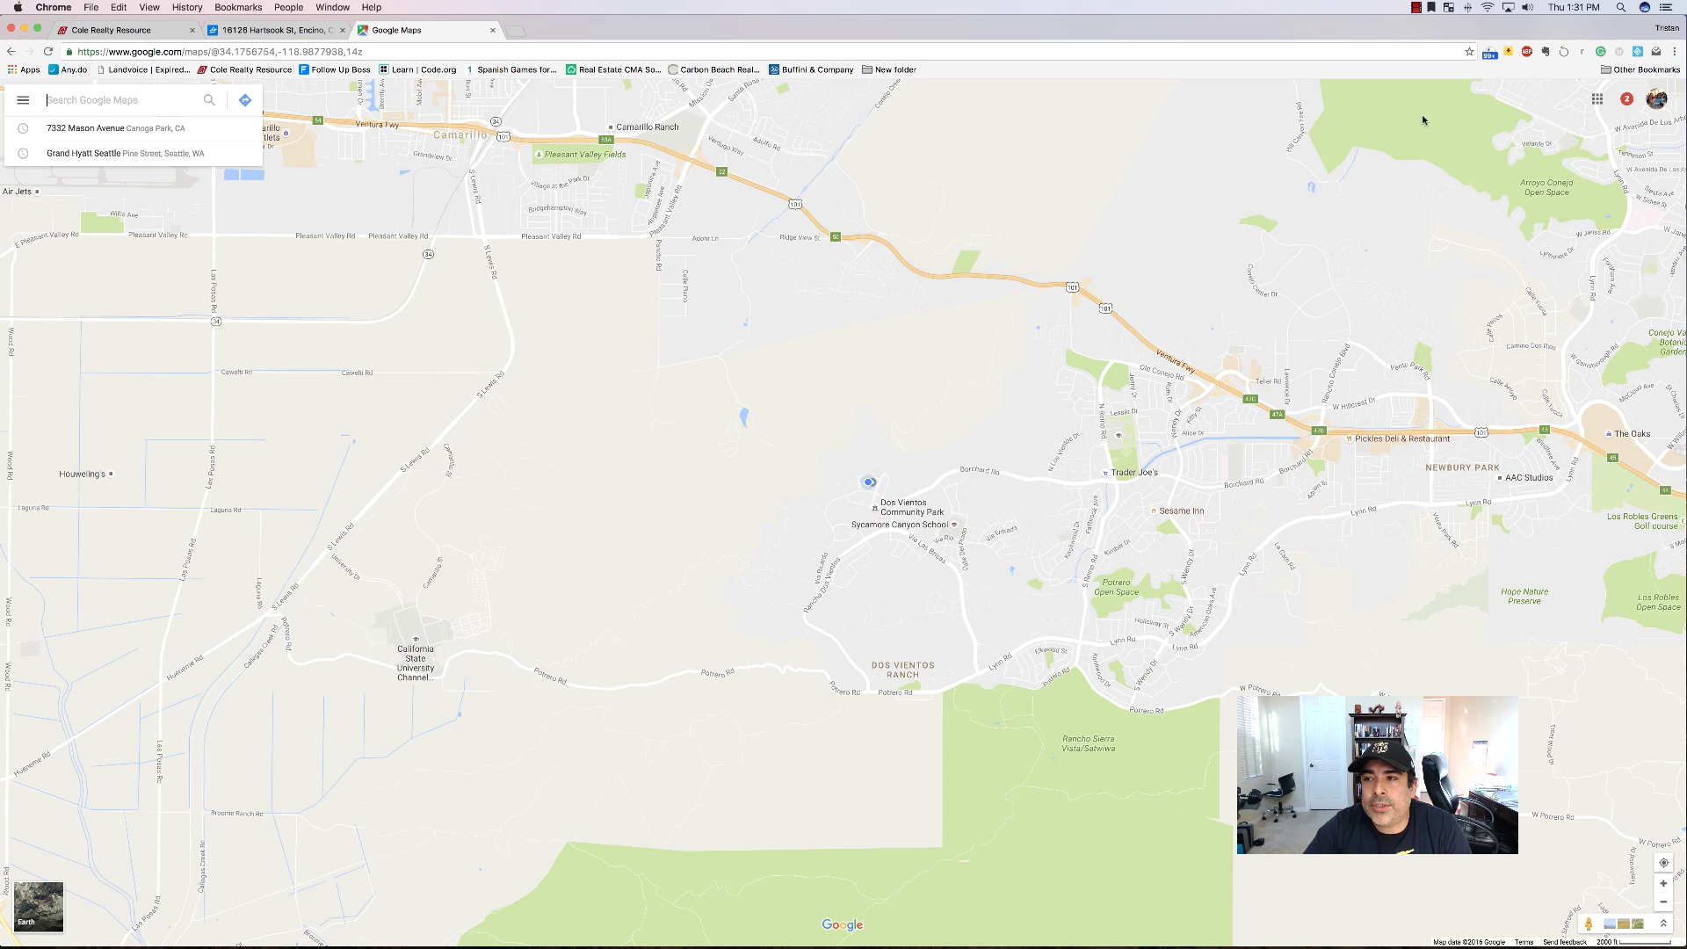
left_click(1657, 100)
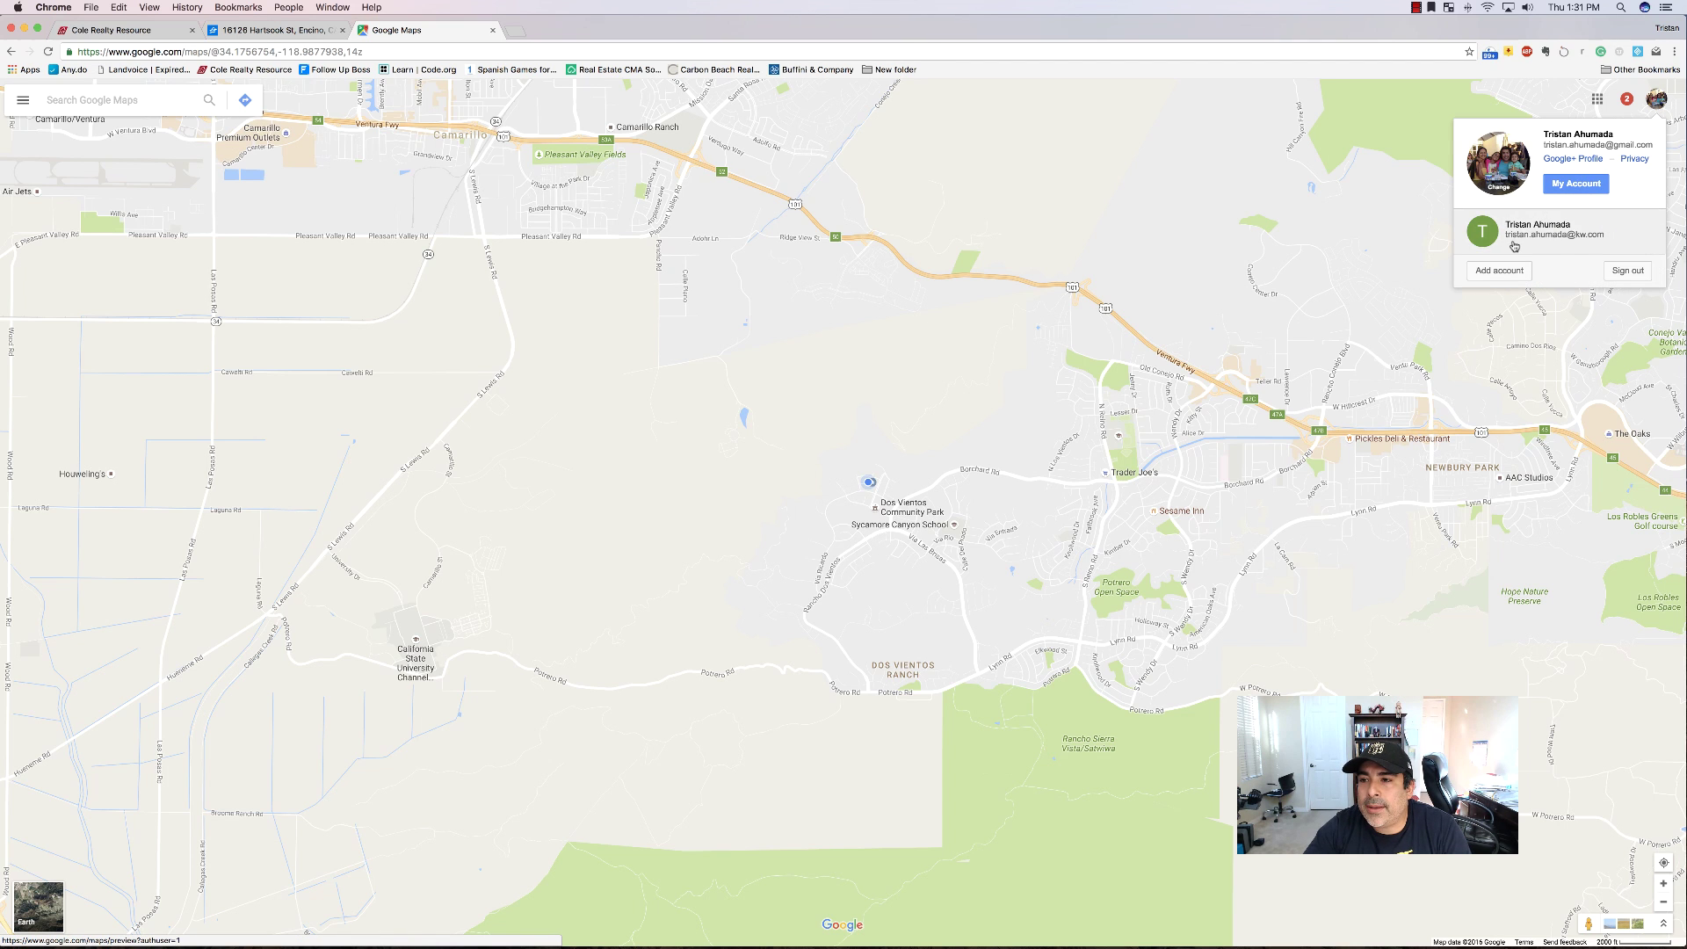
left_click(1518, 239)
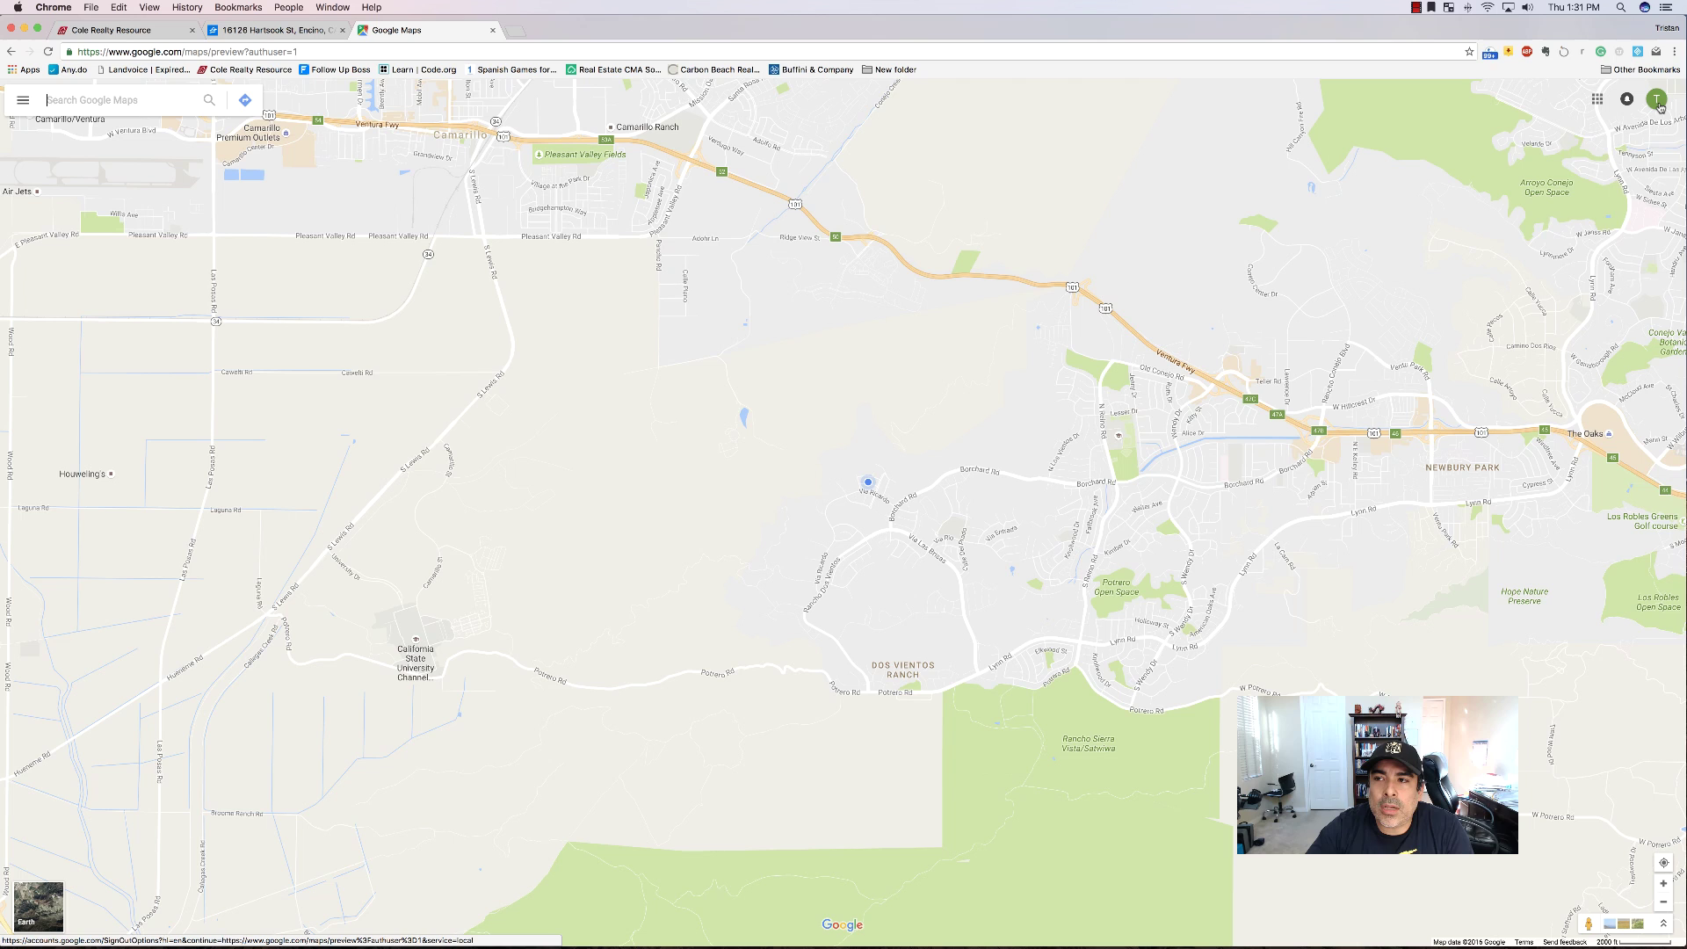
List the account's saved custom maps under Your places and dismiss the Facebook and email notifications.
left_click(1657, 102)
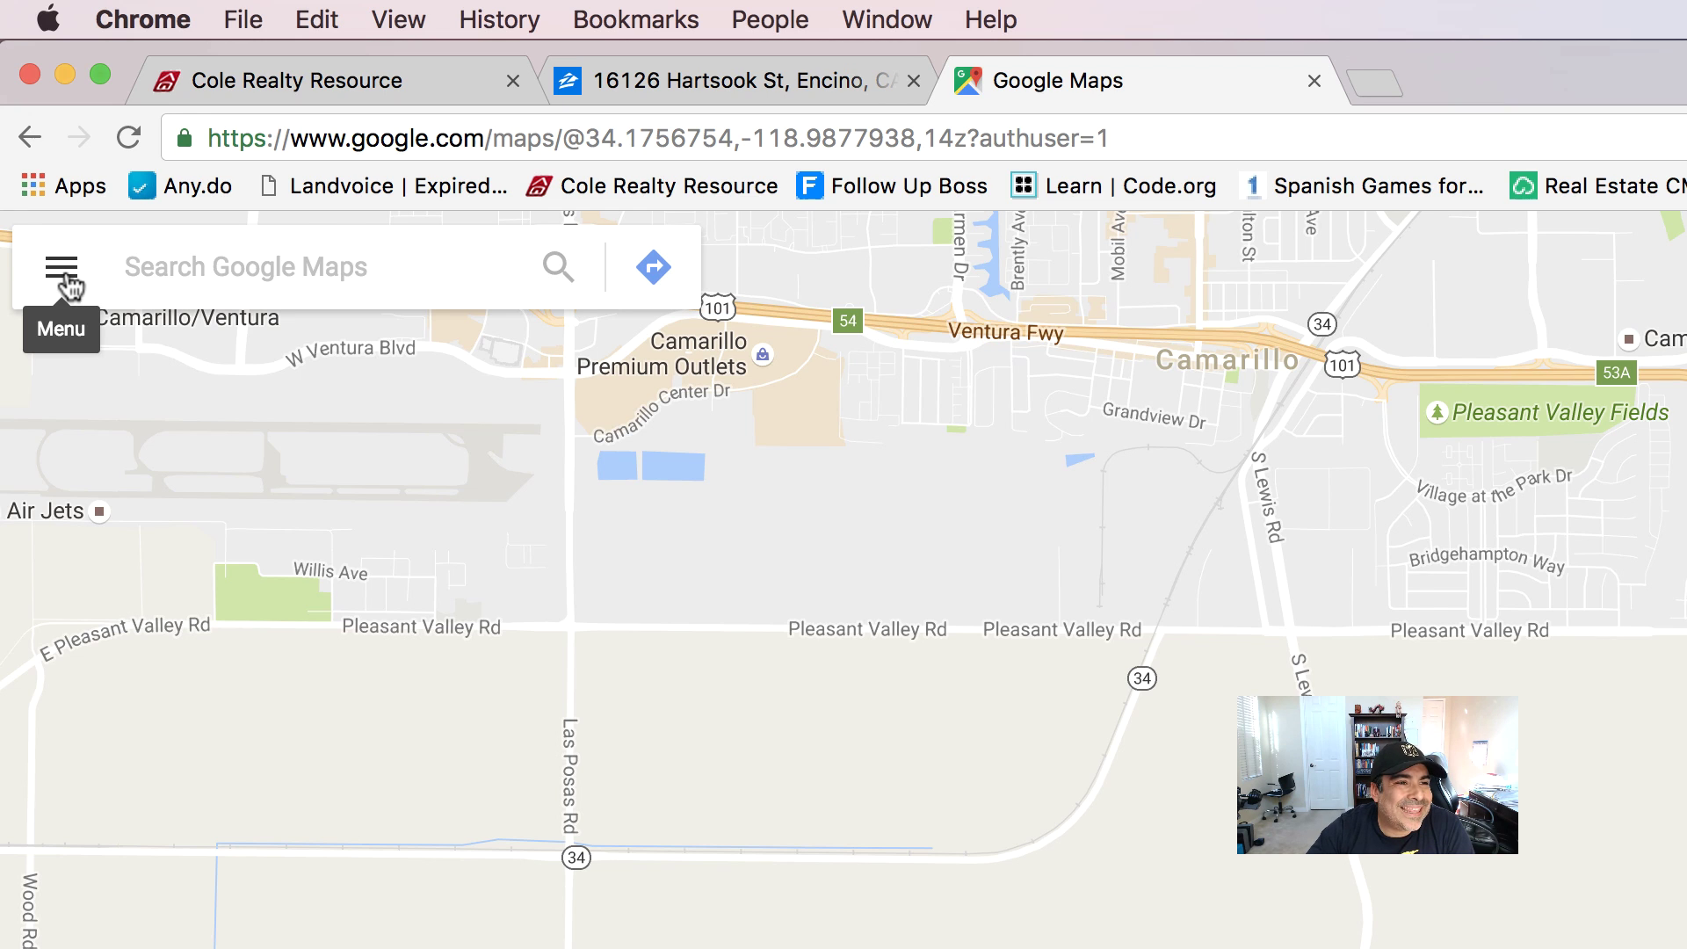
left_click(63, 272)
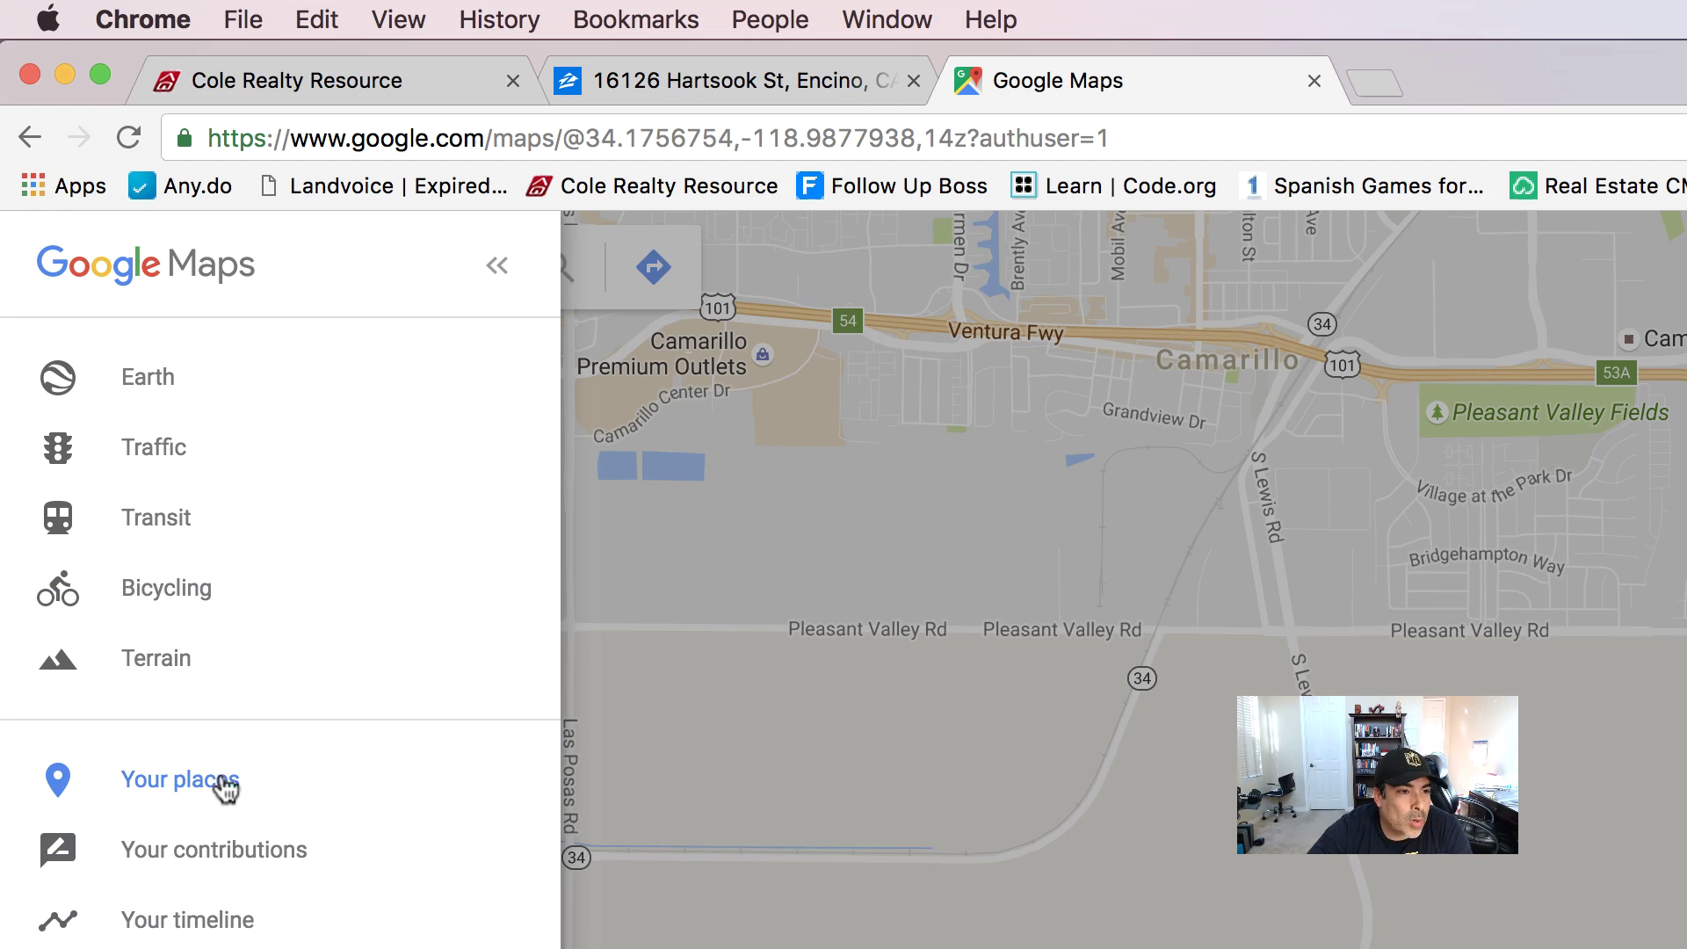
left_click(188, 781)
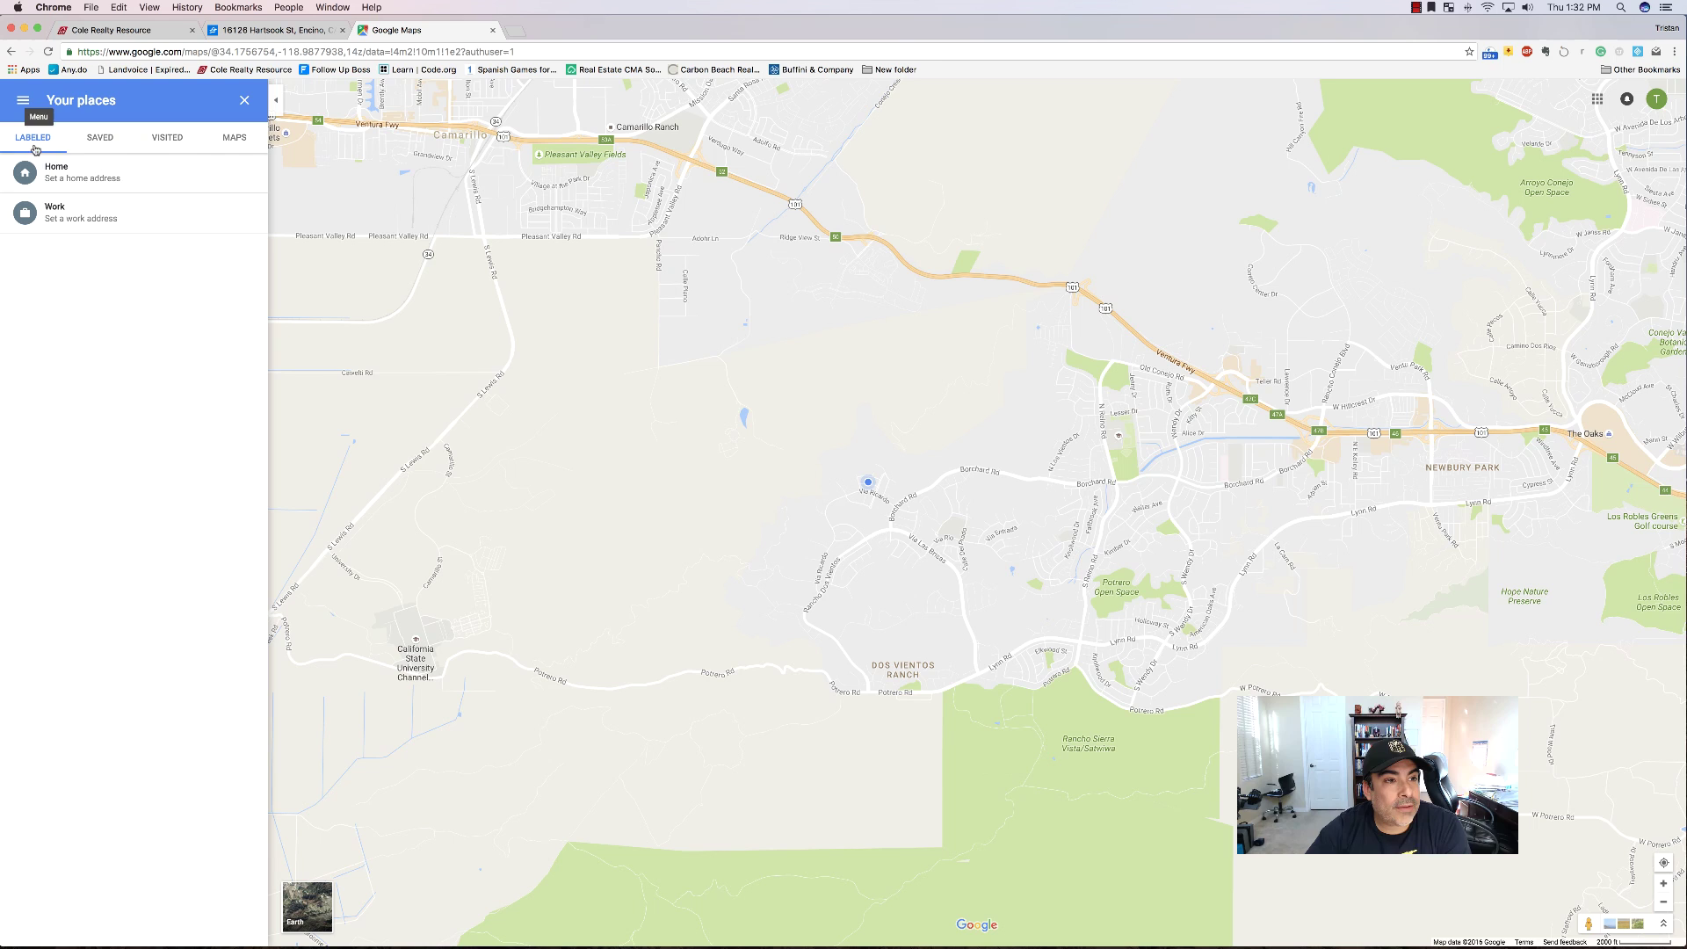
left_click(239, 143)
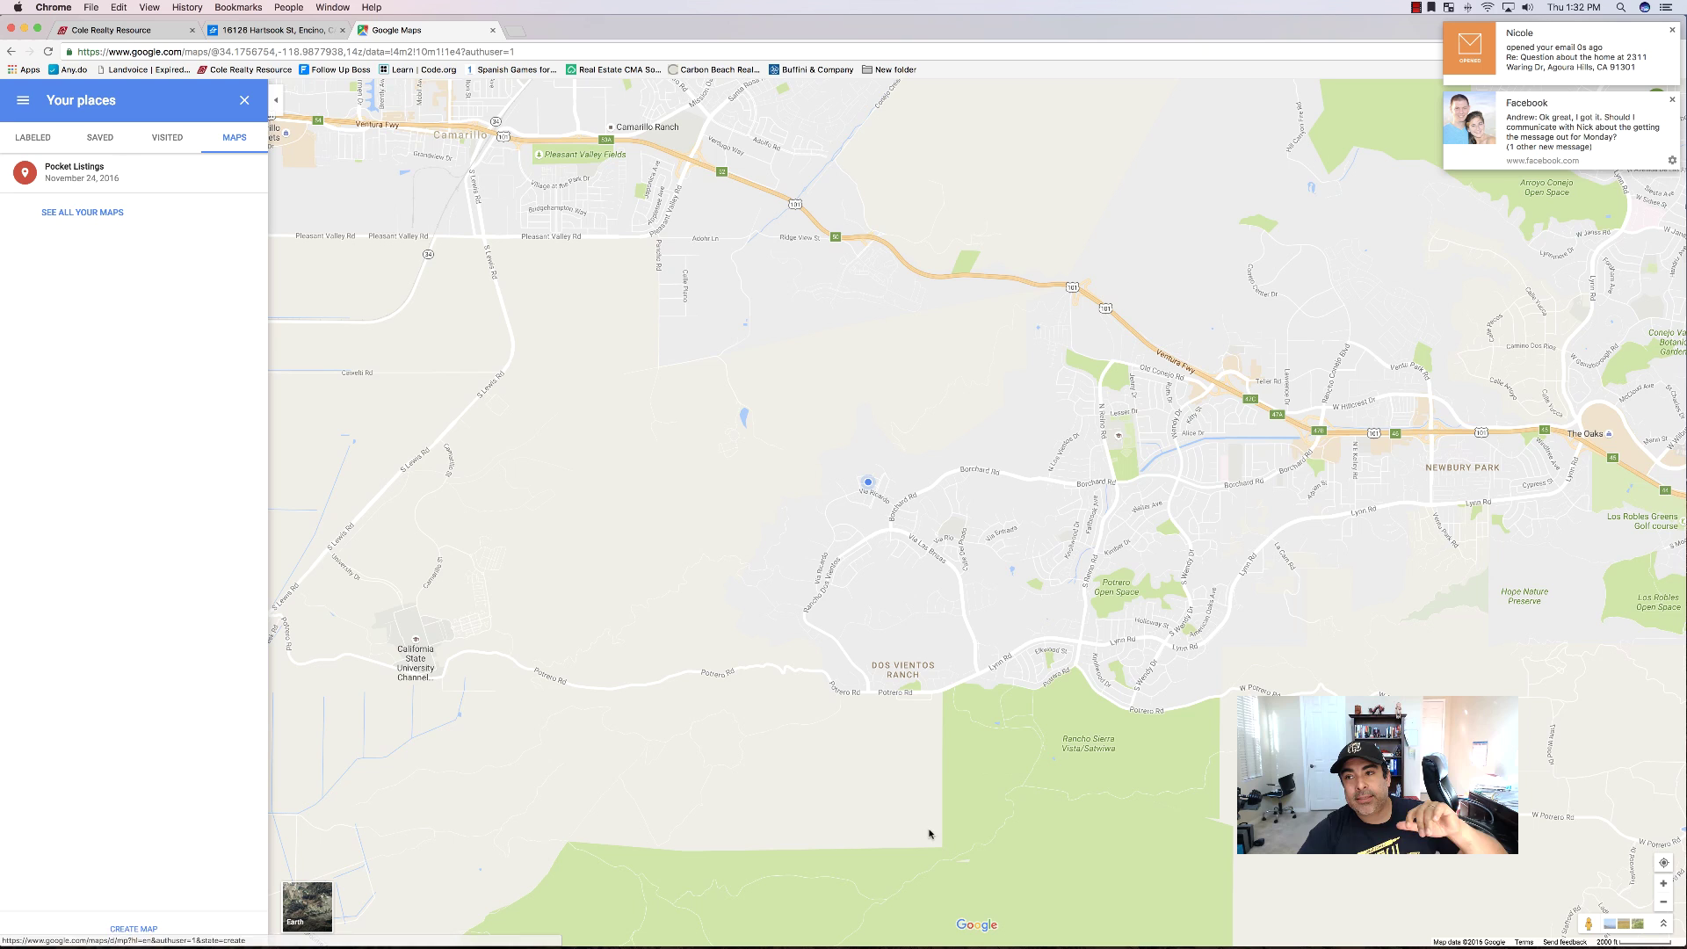
left_click(1673, 100)
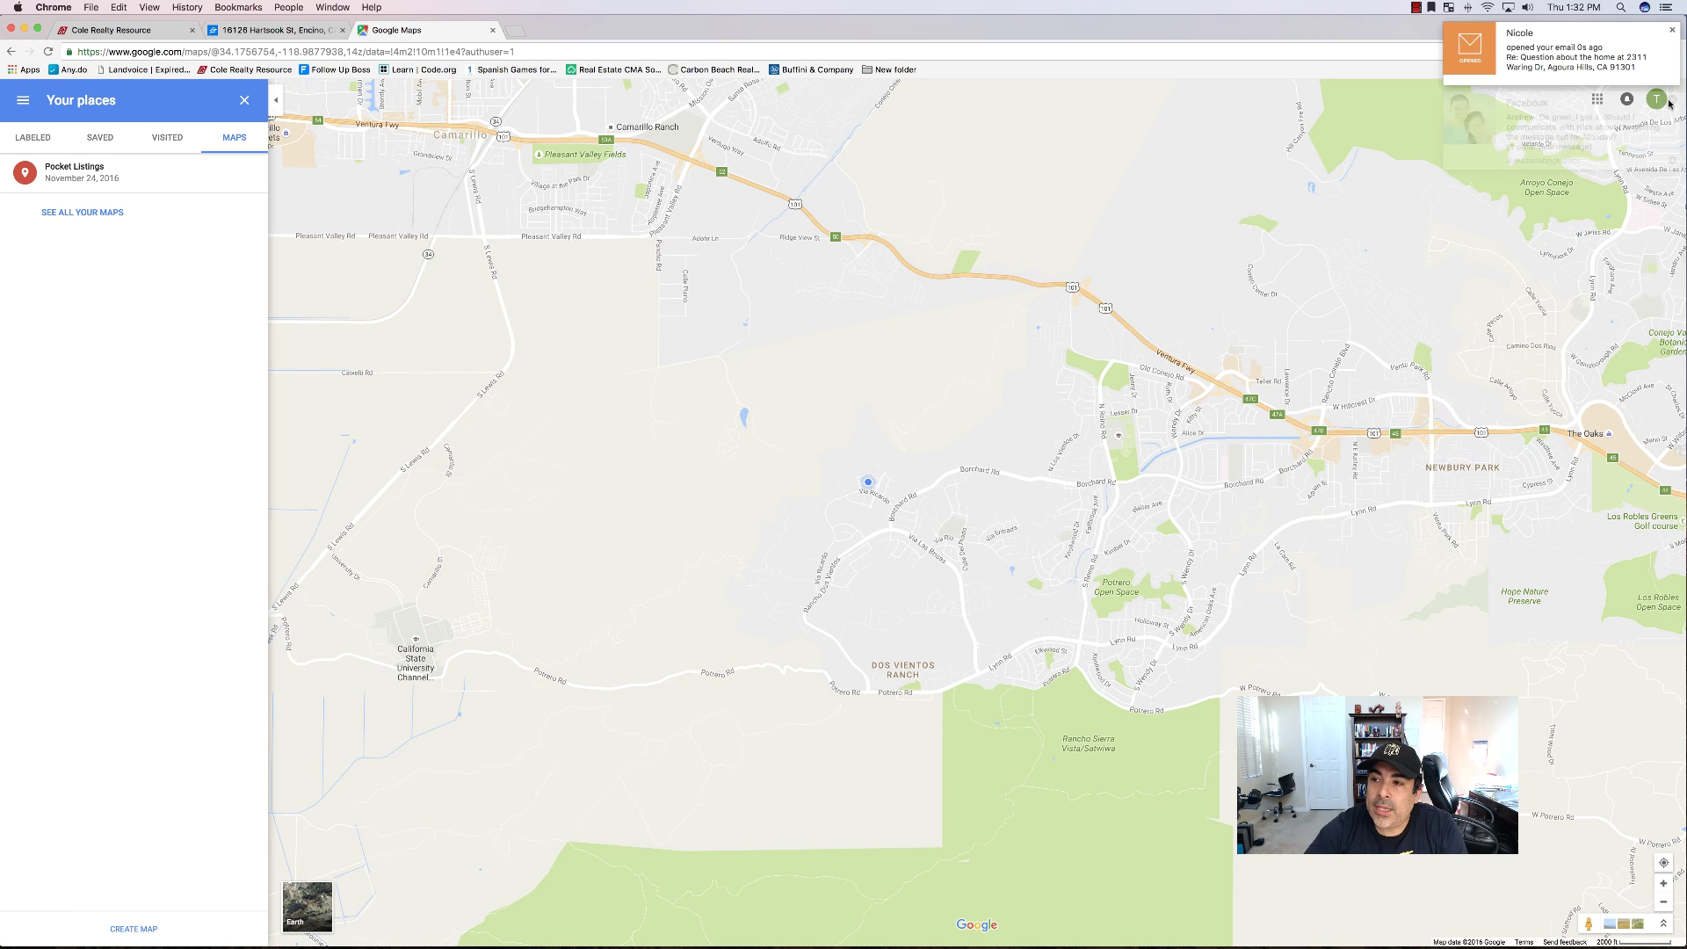
left_click(1671, 31)
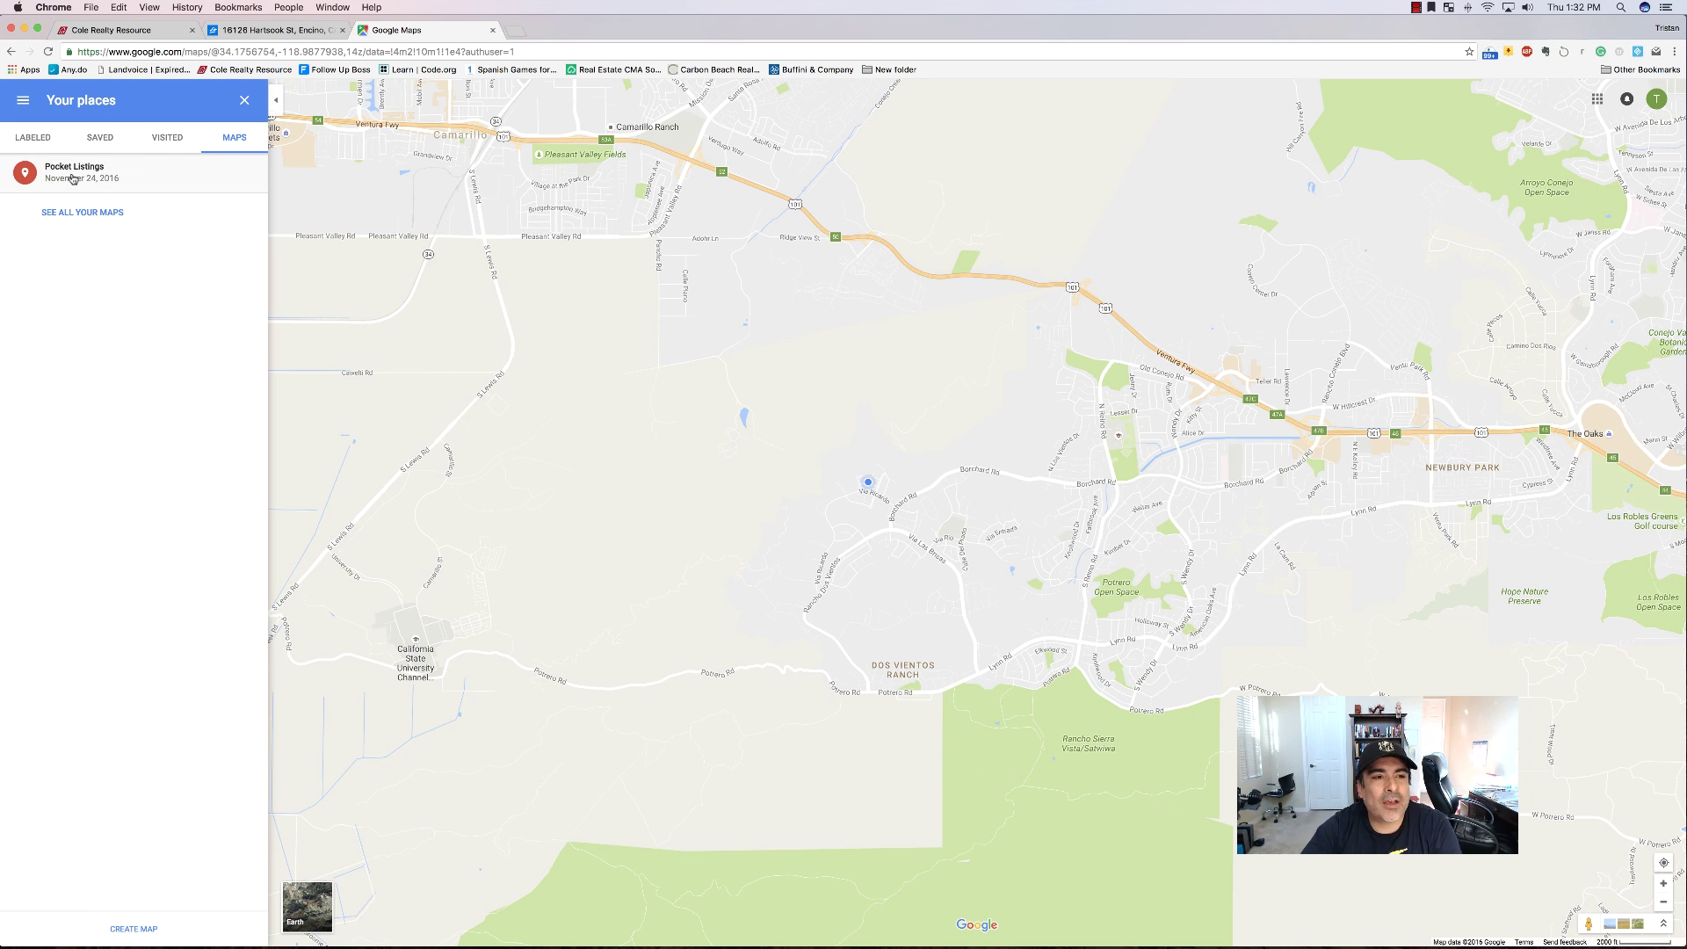
Load the Pocket Listings map to review its FSBO's, Make Me Move, Expired and Off Market pins.
left_click(73, 178)
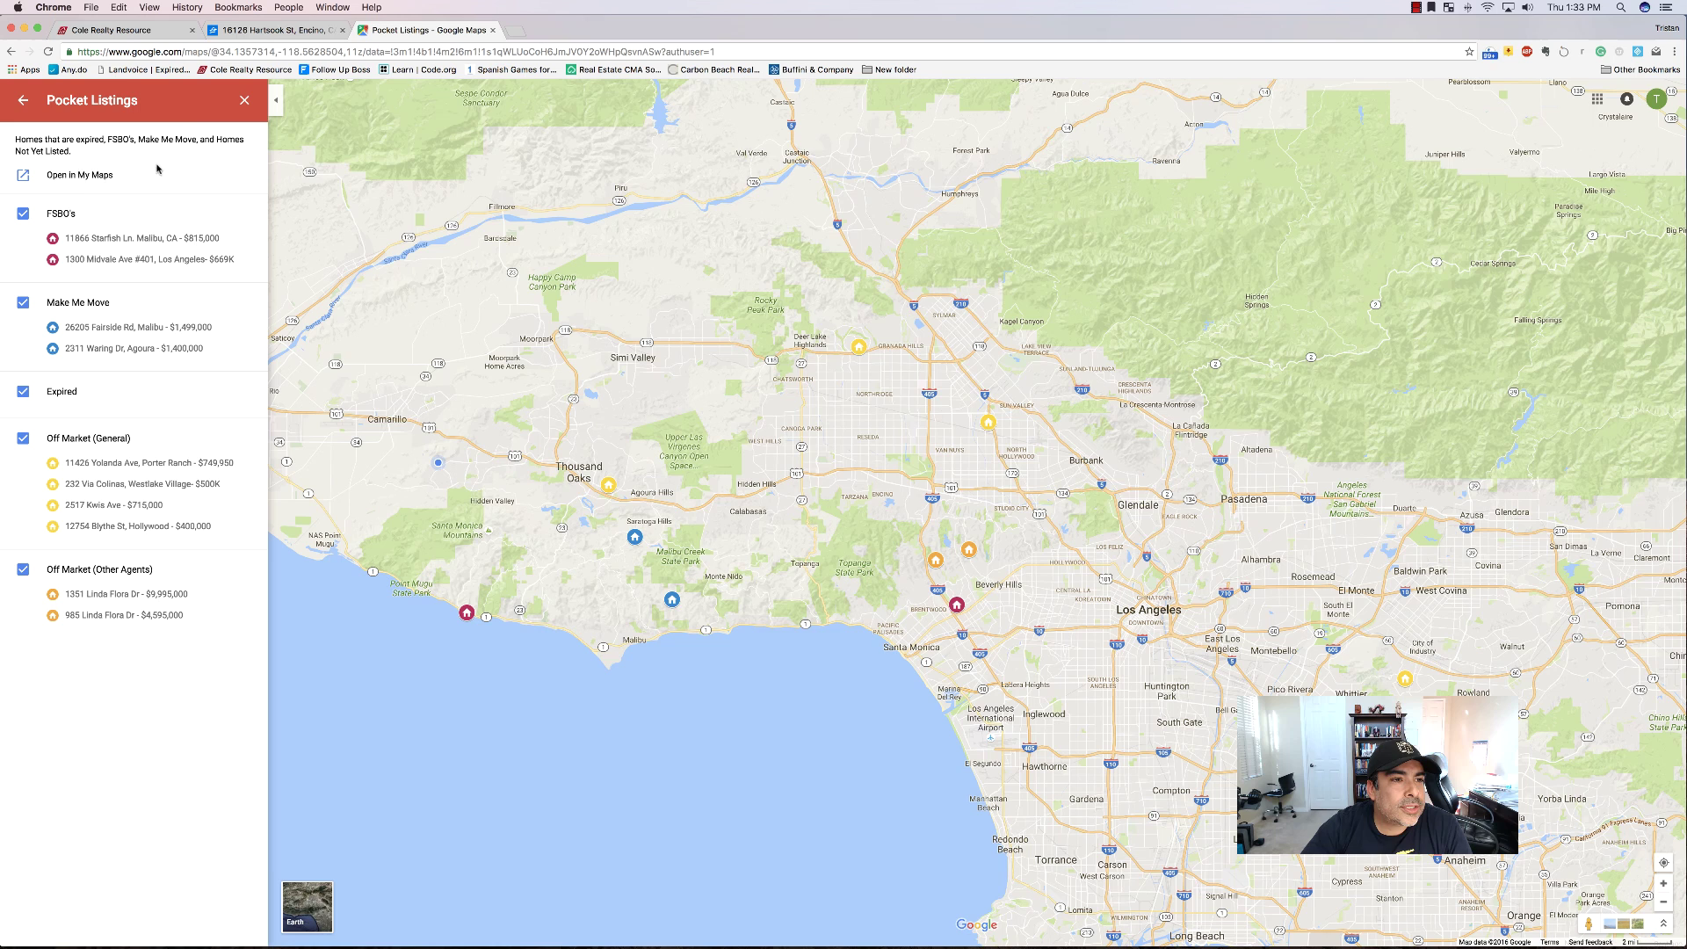
Open Pocket Listings in the My Maps editor and show the Starfish Ln FSBO listing's $815,000 info card.
left_click(80, 176)
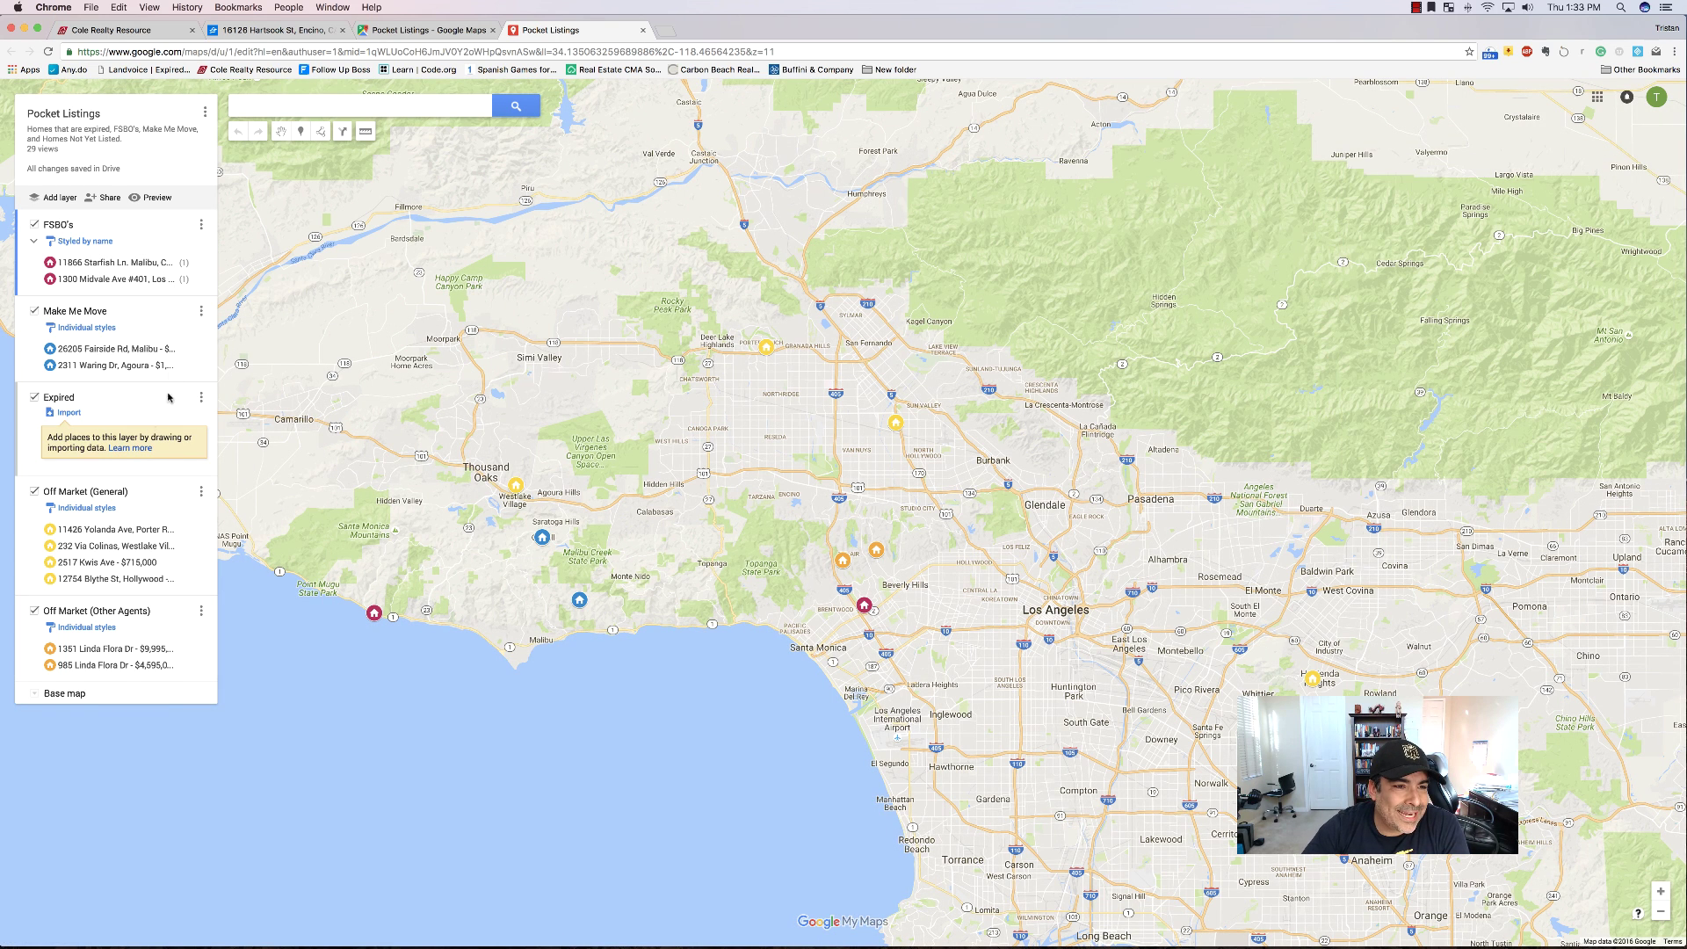
left_click(197, 263)
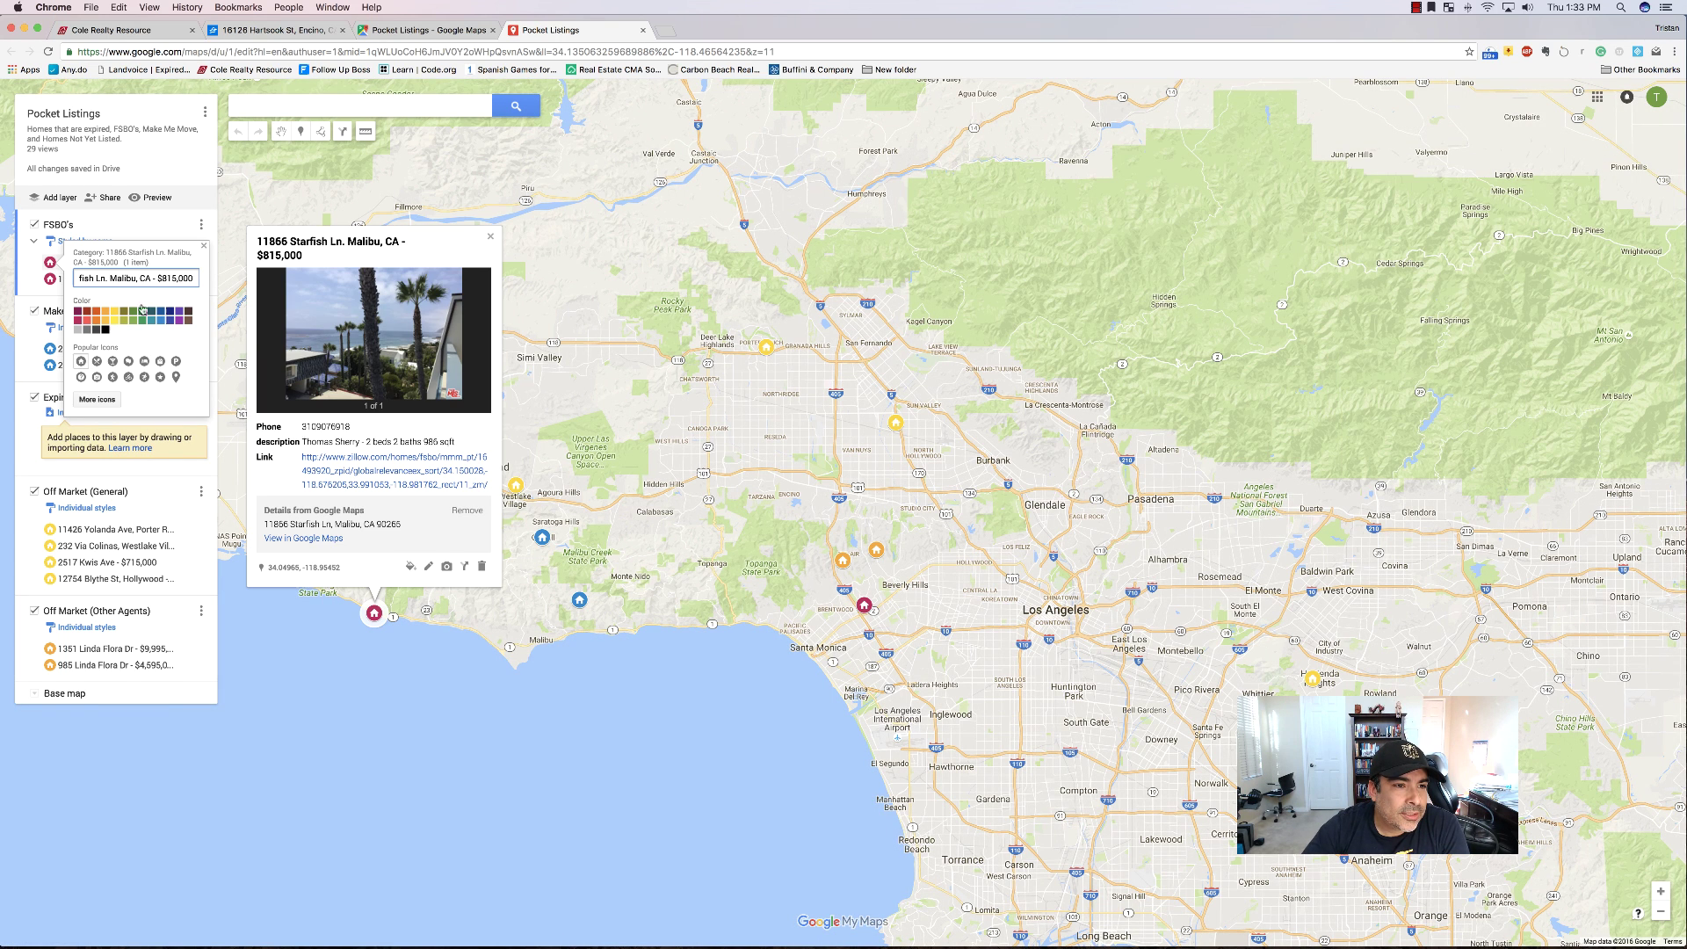
left_click(204, 246)
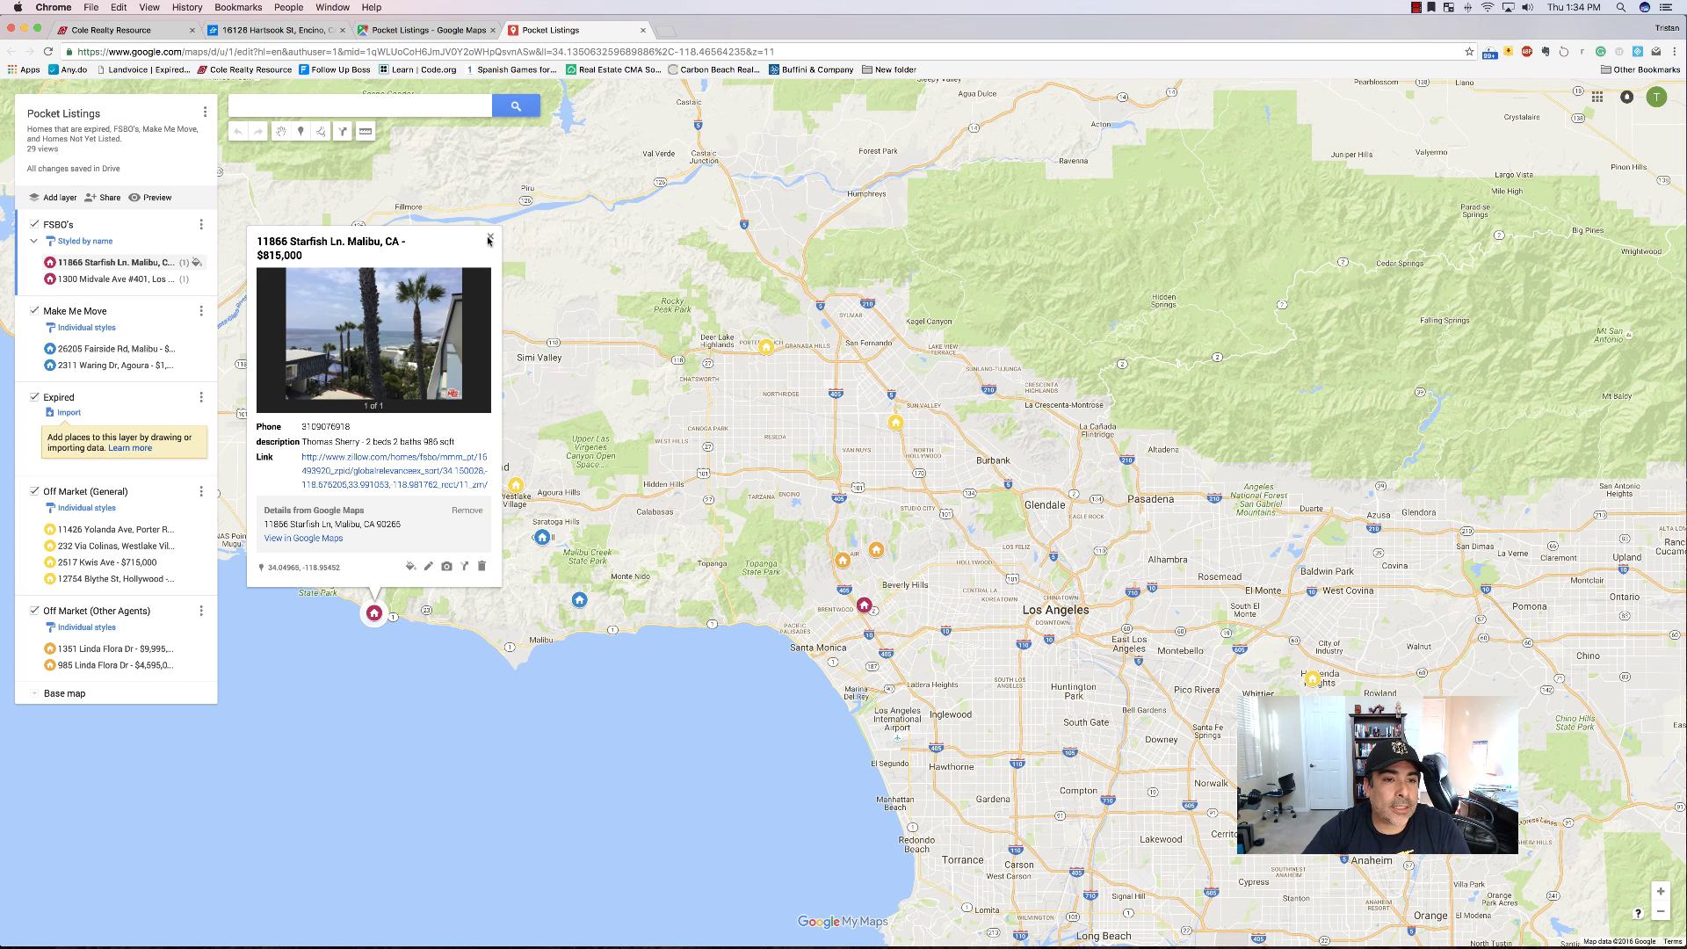
Close the Malibu listing card and switch to the Encino Make Me Move Zillow listing at $1,399,888.
left_click(490, 237)
left_click(273, 30)
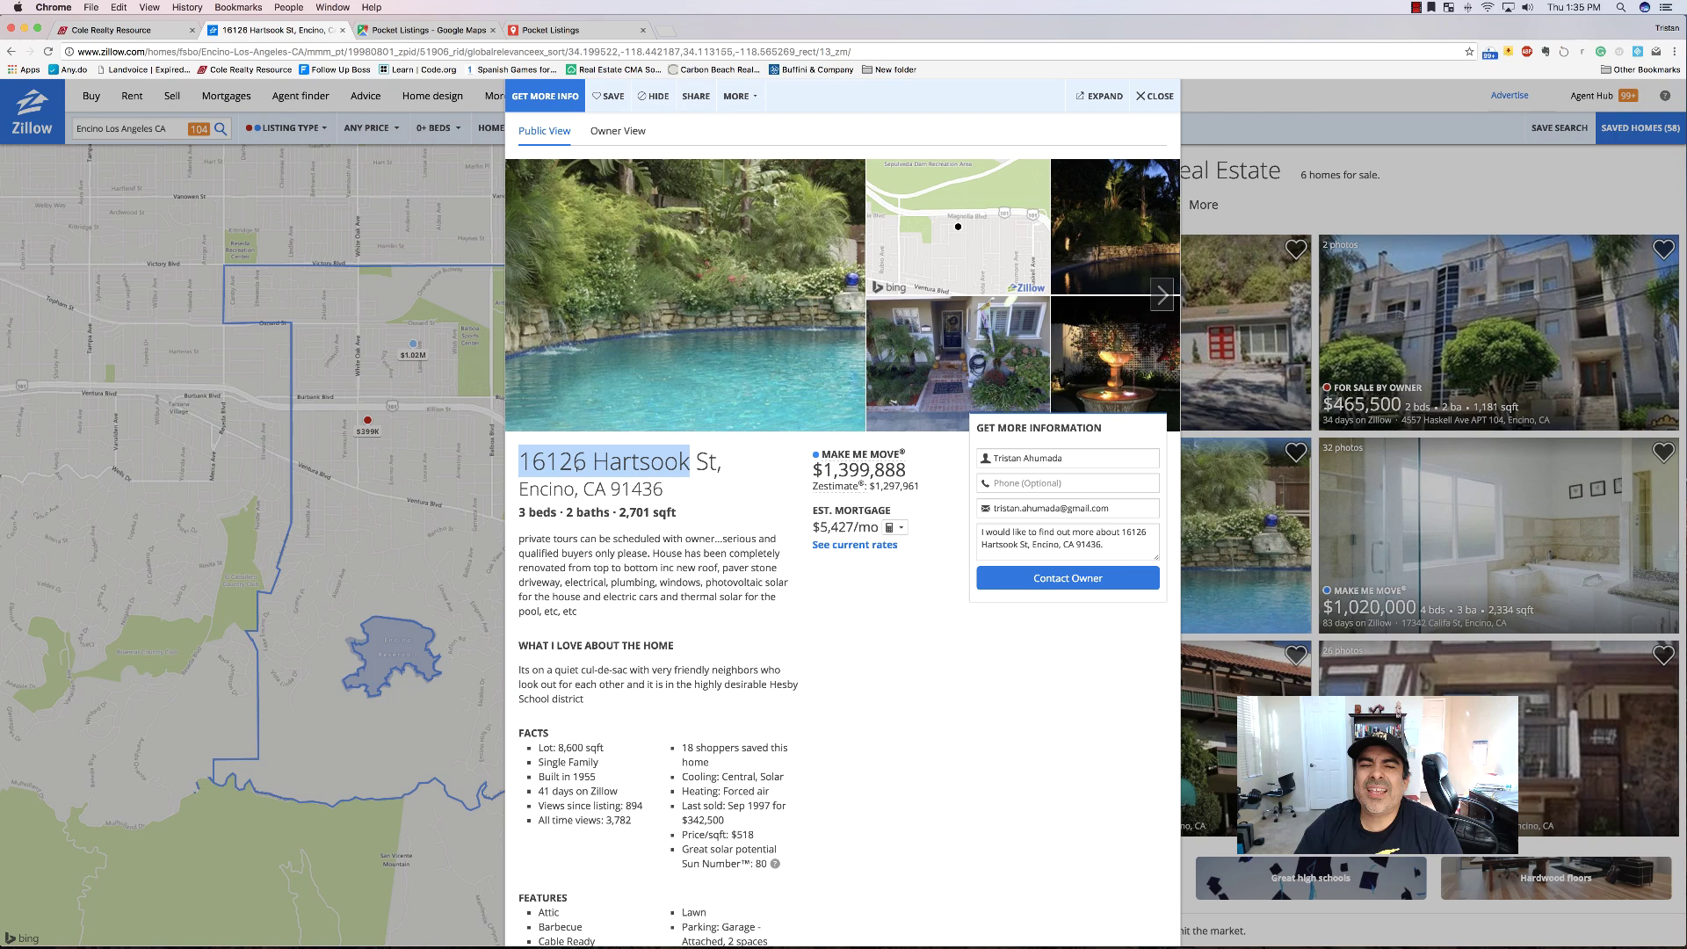
Scroll the Cole Realty Resource results to Cell Phones | Email and select the homeowner's cell number.
left_click(127, 30)
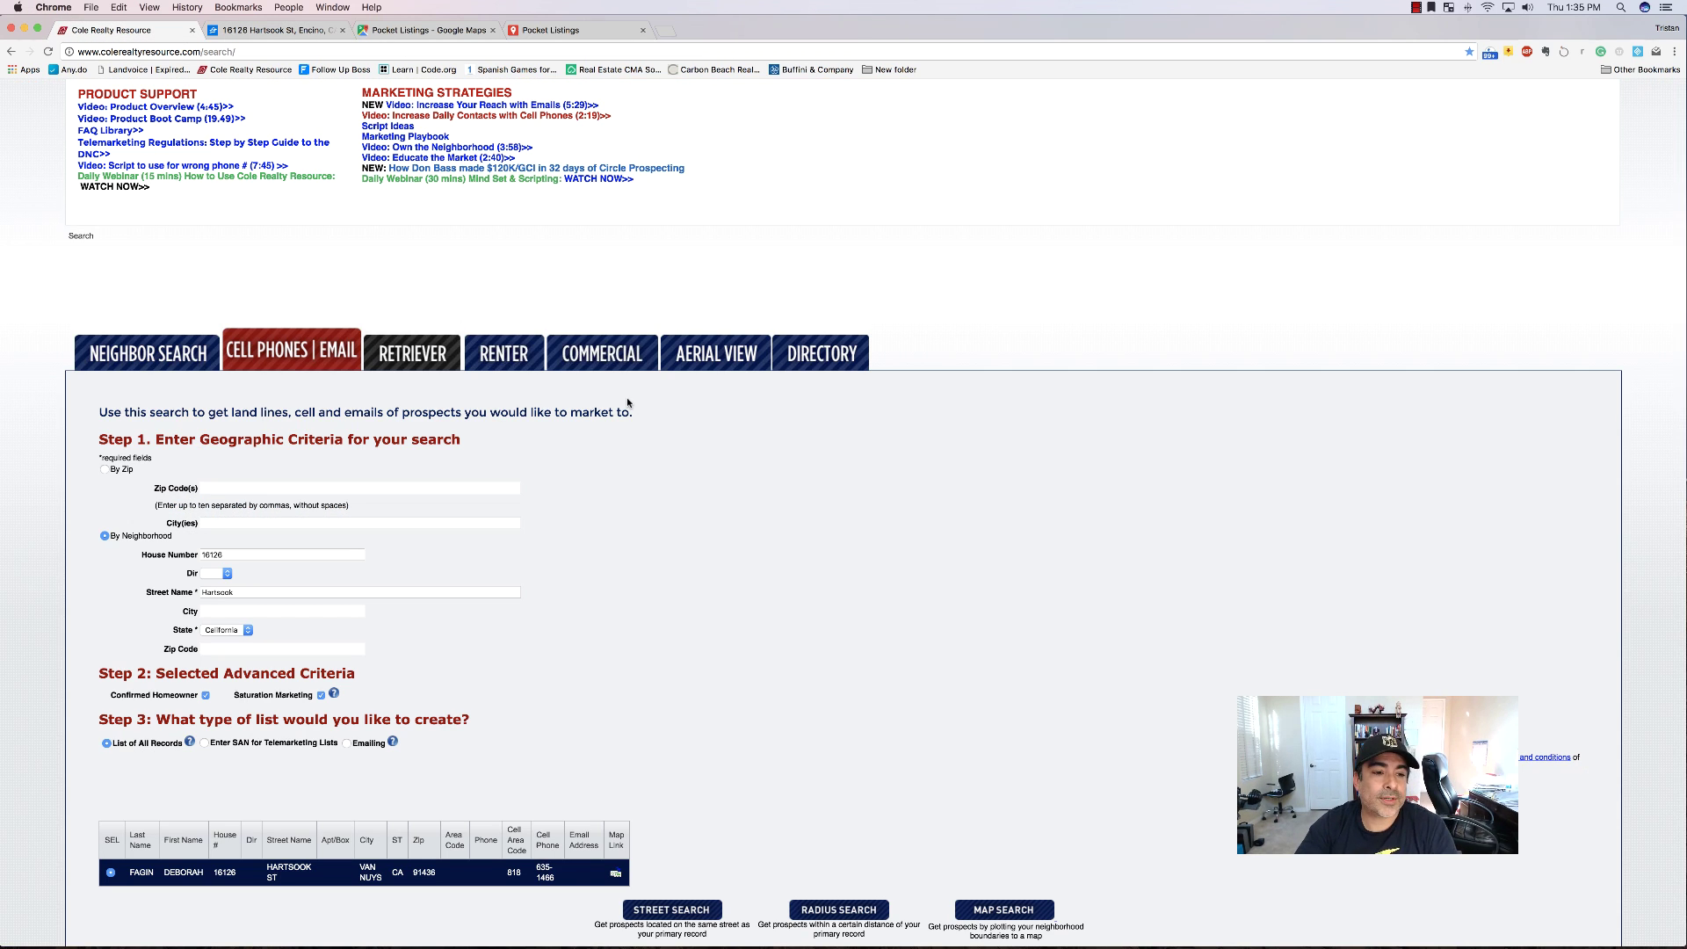
scroll(401, 715, "down", 1)
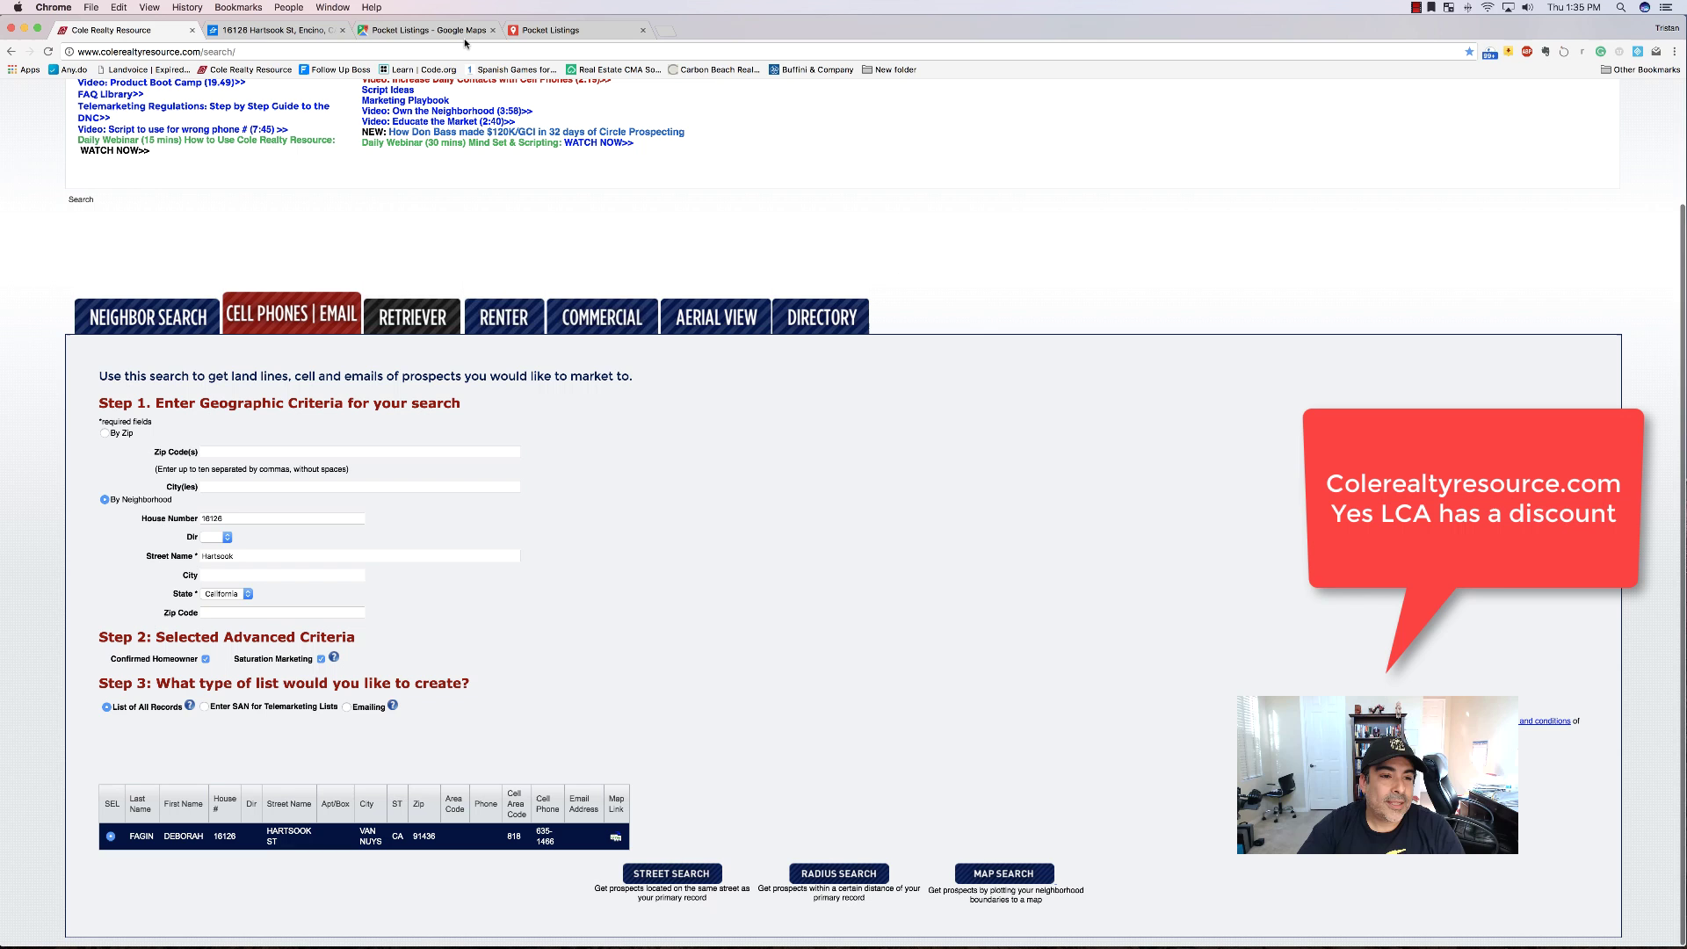
scroll(264, 351, "up", 4)
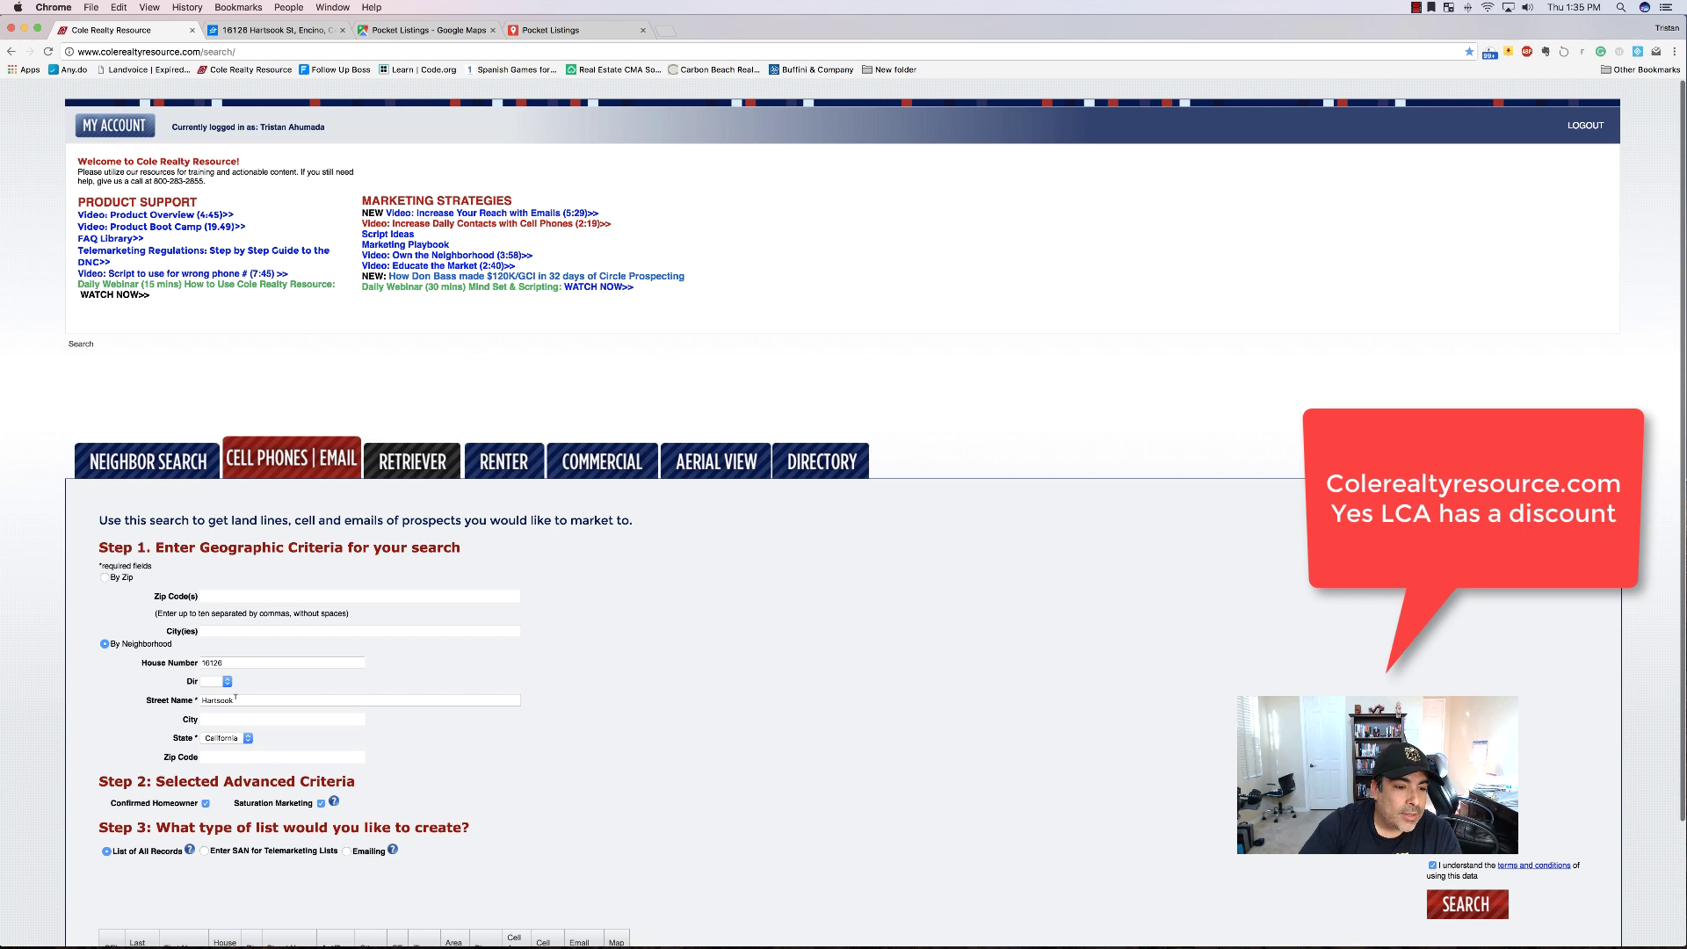
scroll(318, 736, "down", 1)
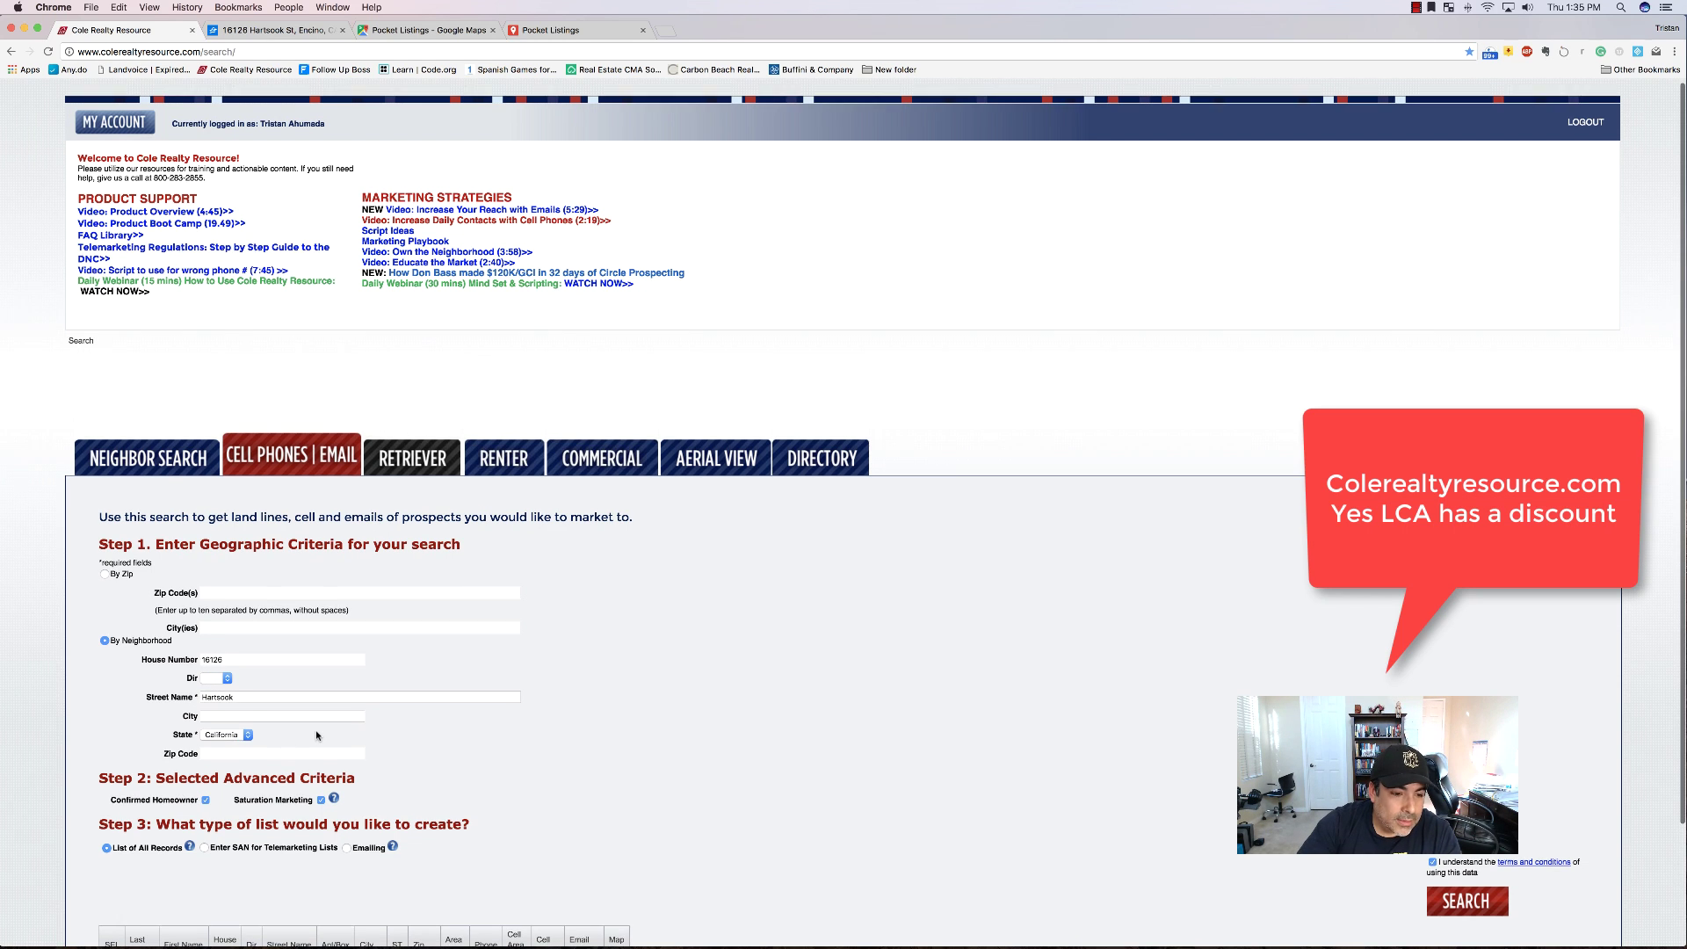
scroll(317, 735, "down", 5)
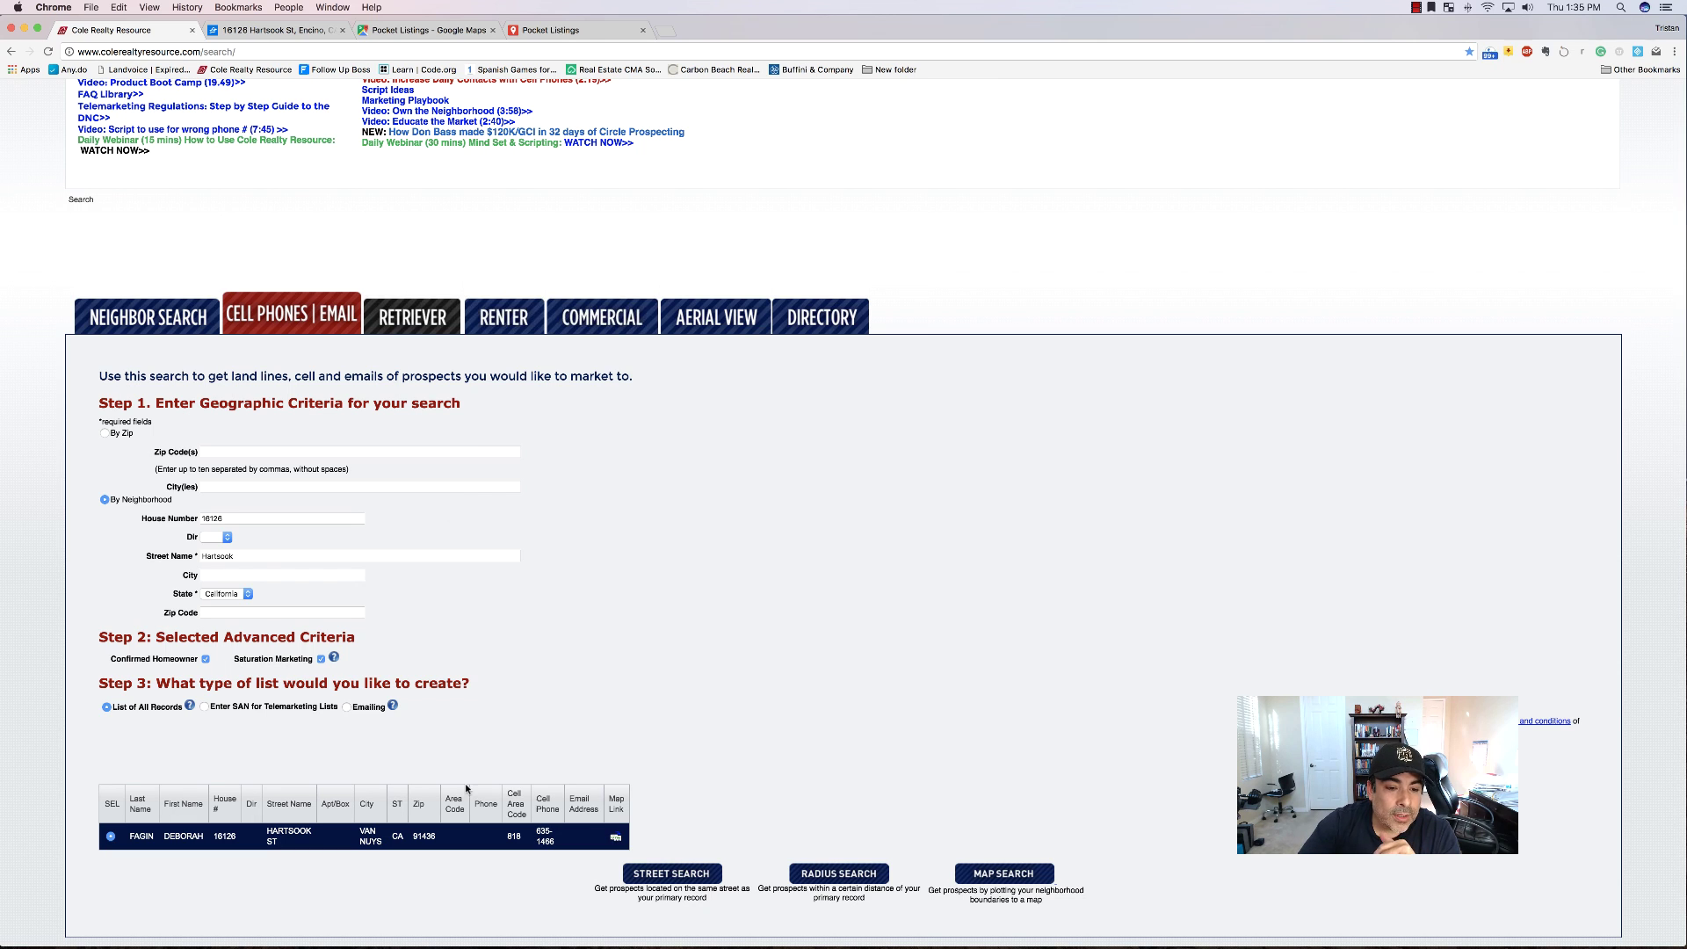
left_click(551, 839)
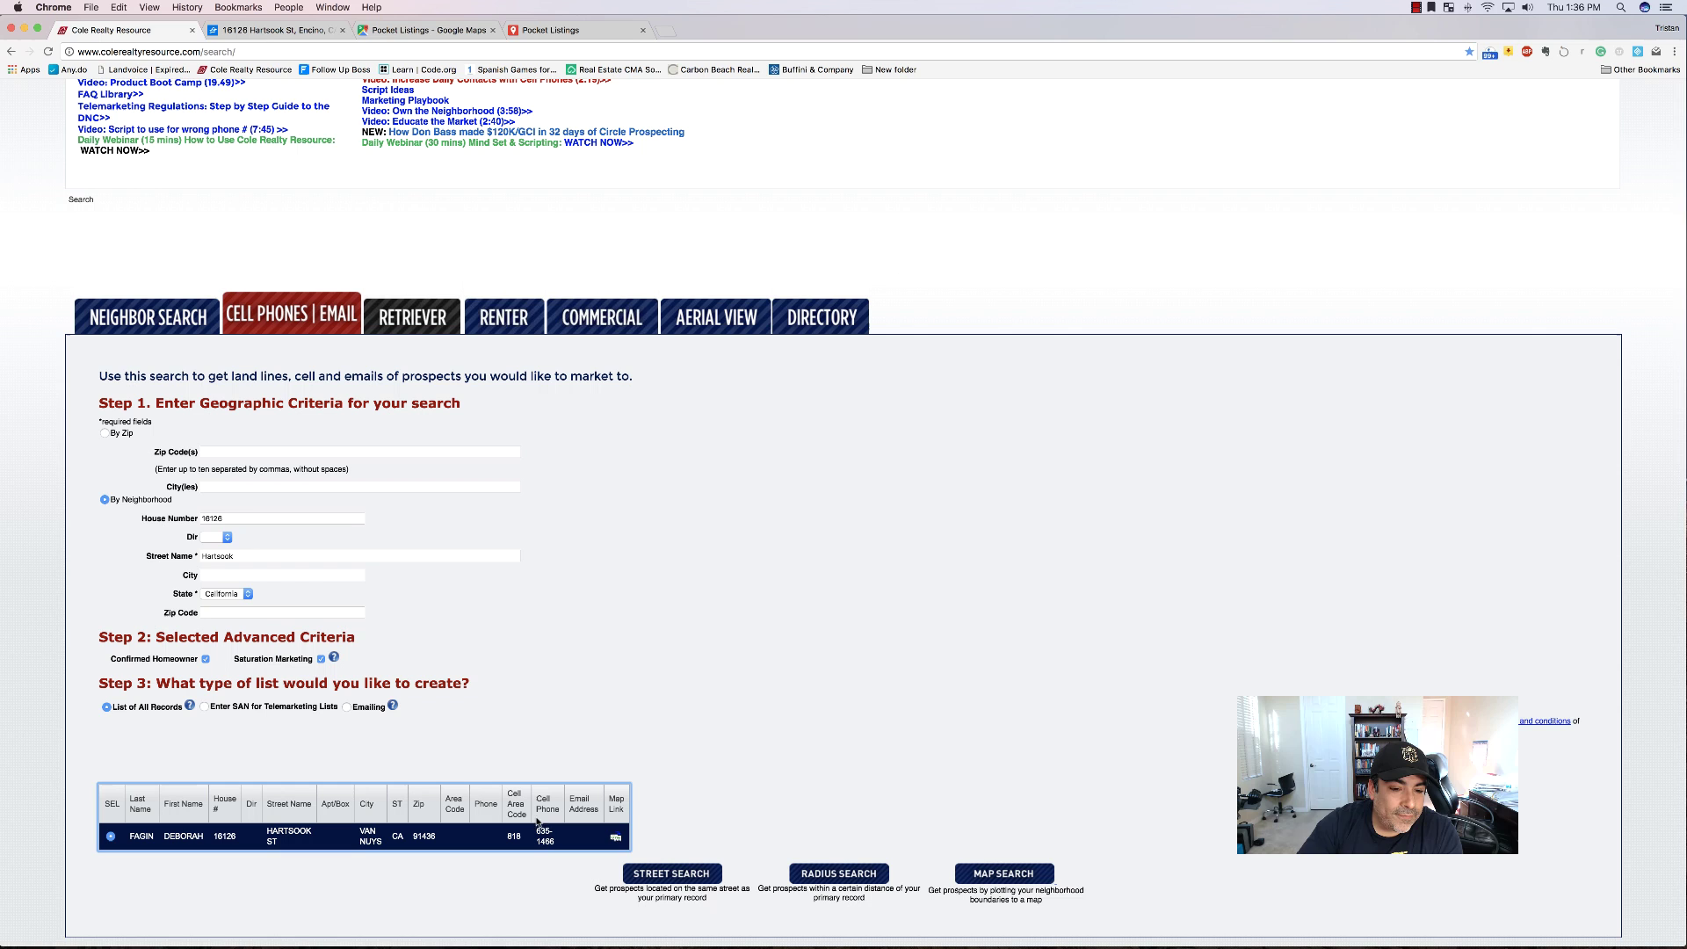
Select the street address on the Zillow listing, then return to the Pocket Listings editor.
left_click(281, 33)
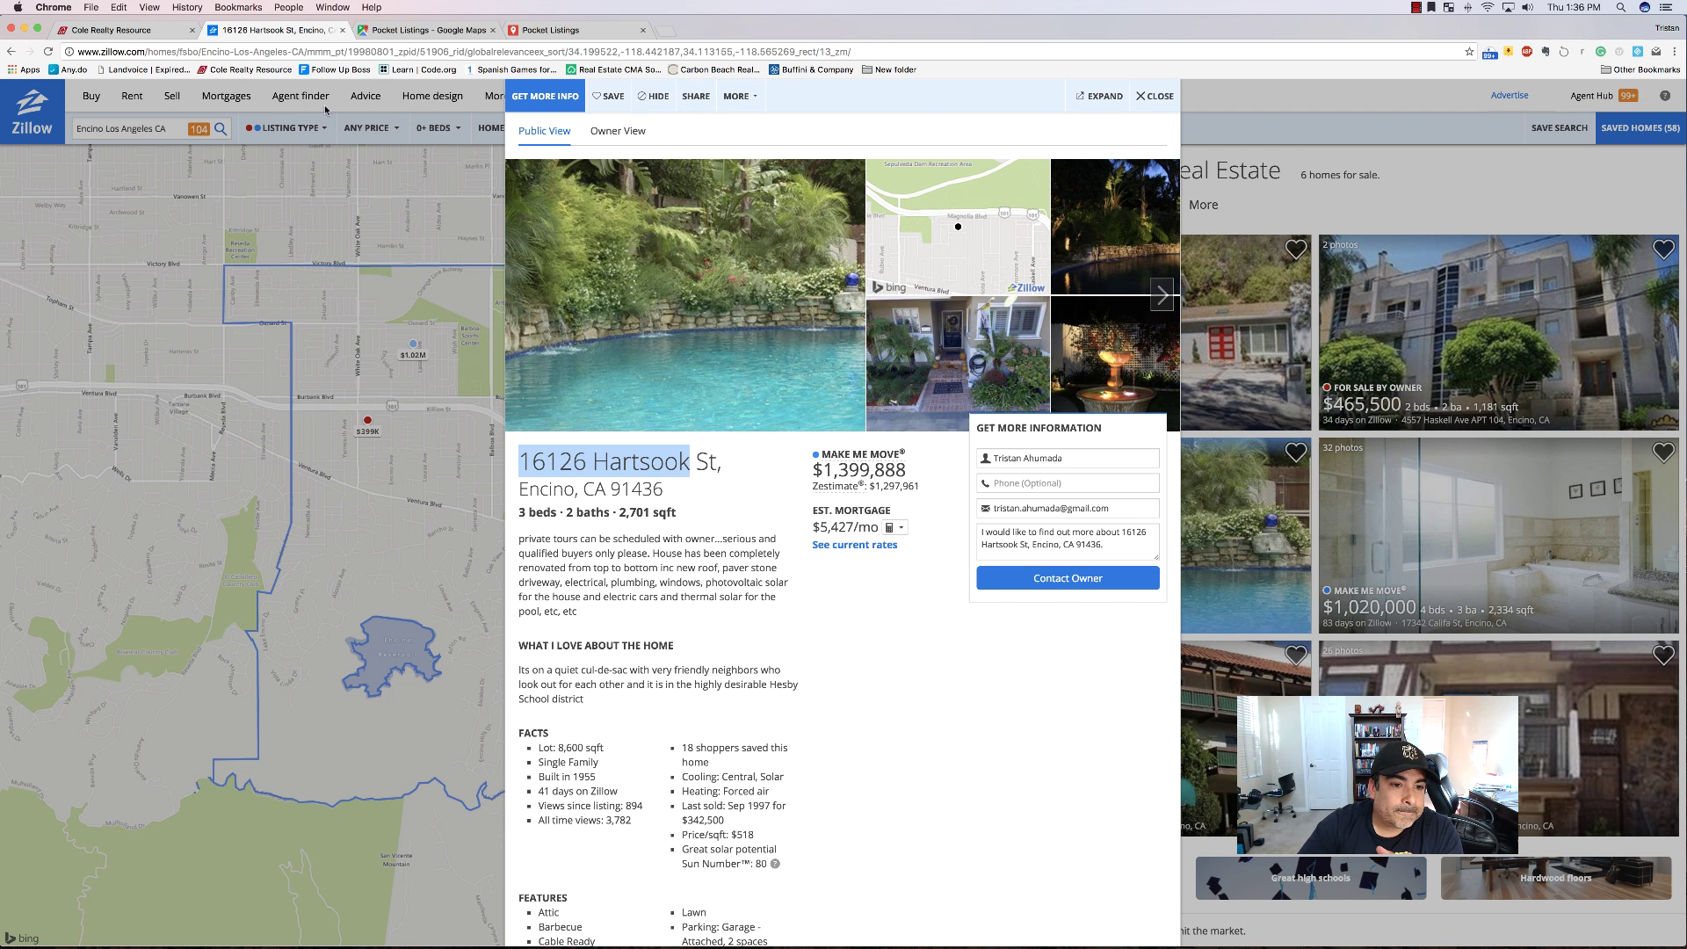
left_click(839, 469)
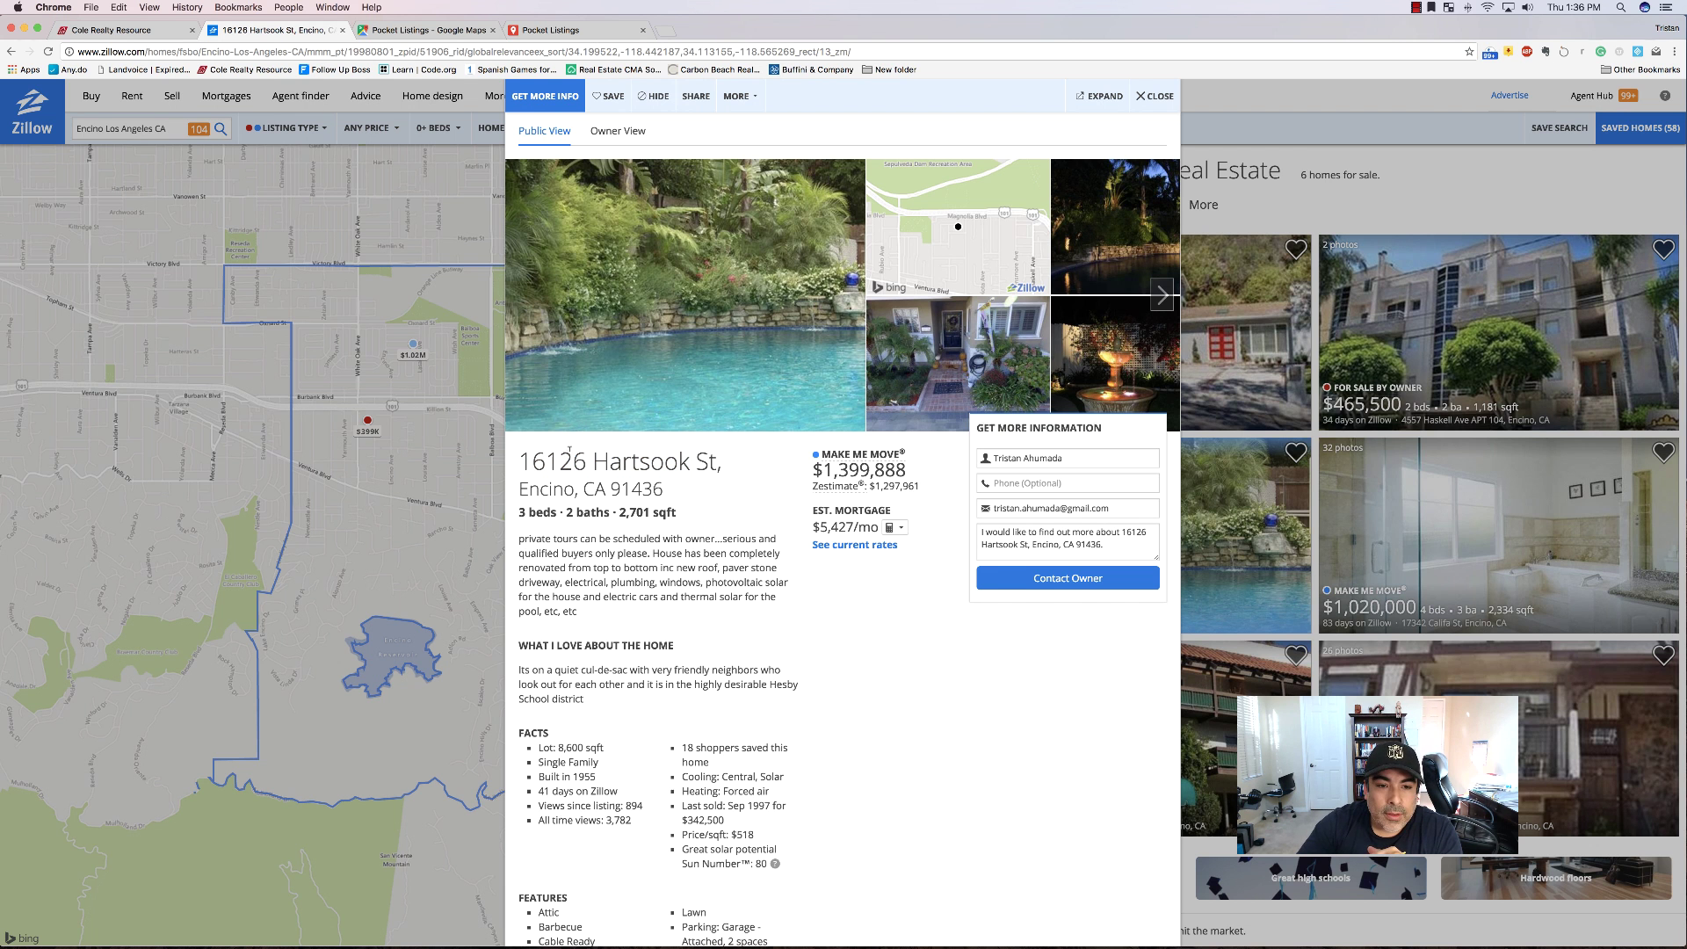
left_click_drag(519, 458, 689, 462)
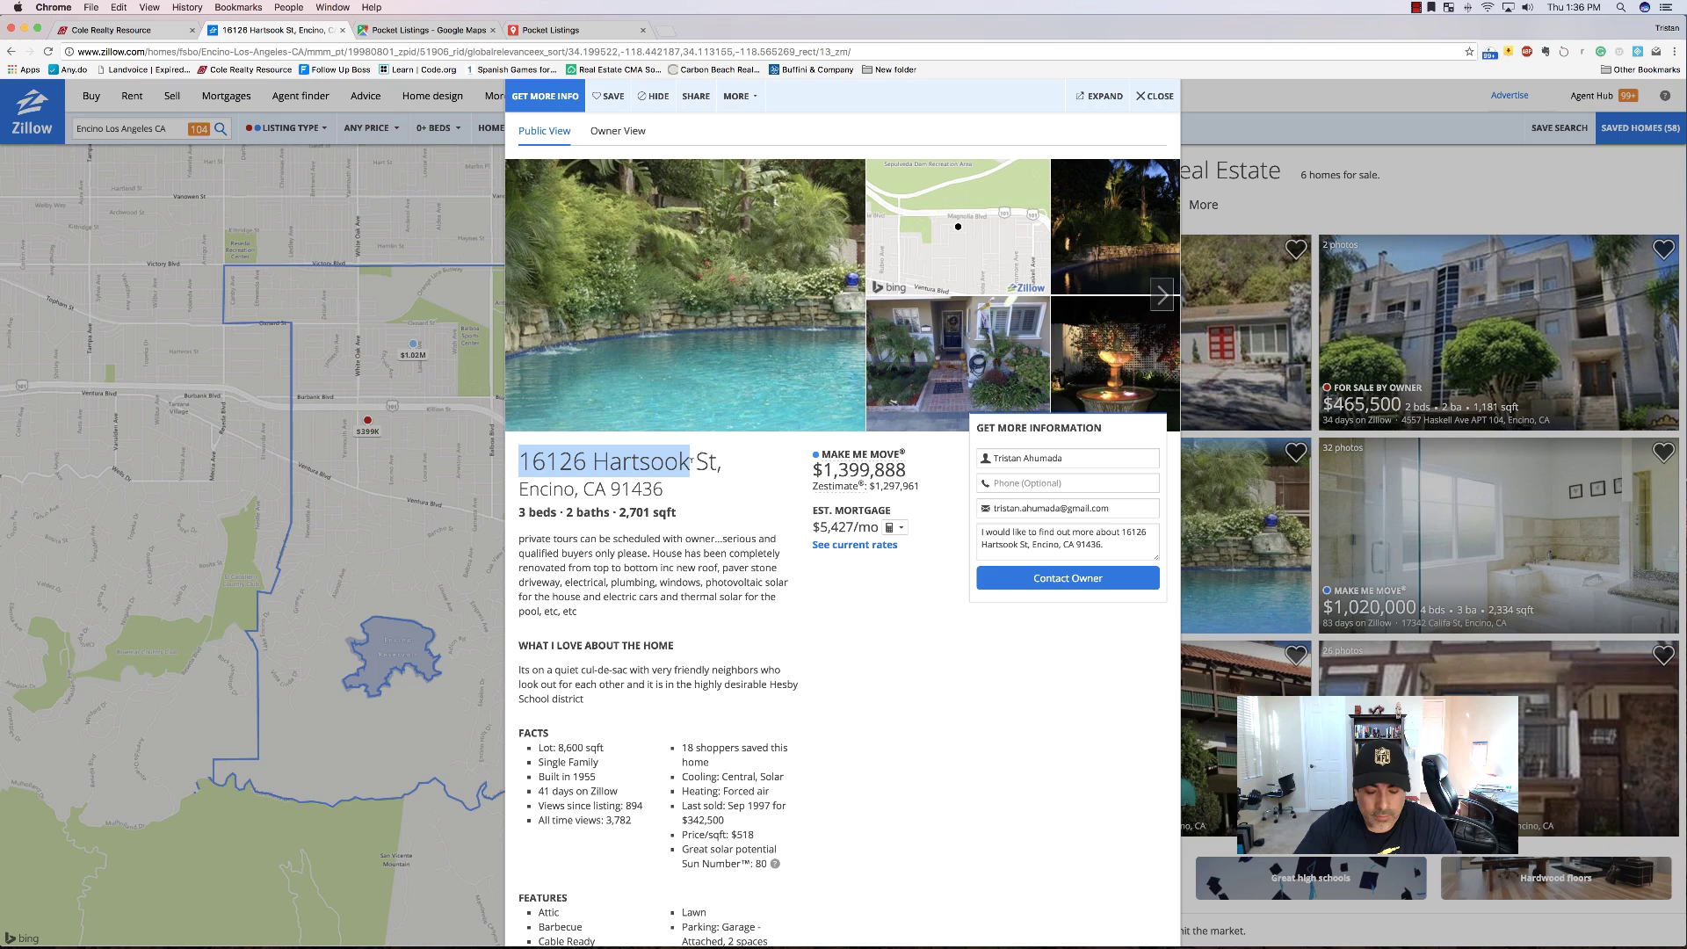
left_click(446, 30)
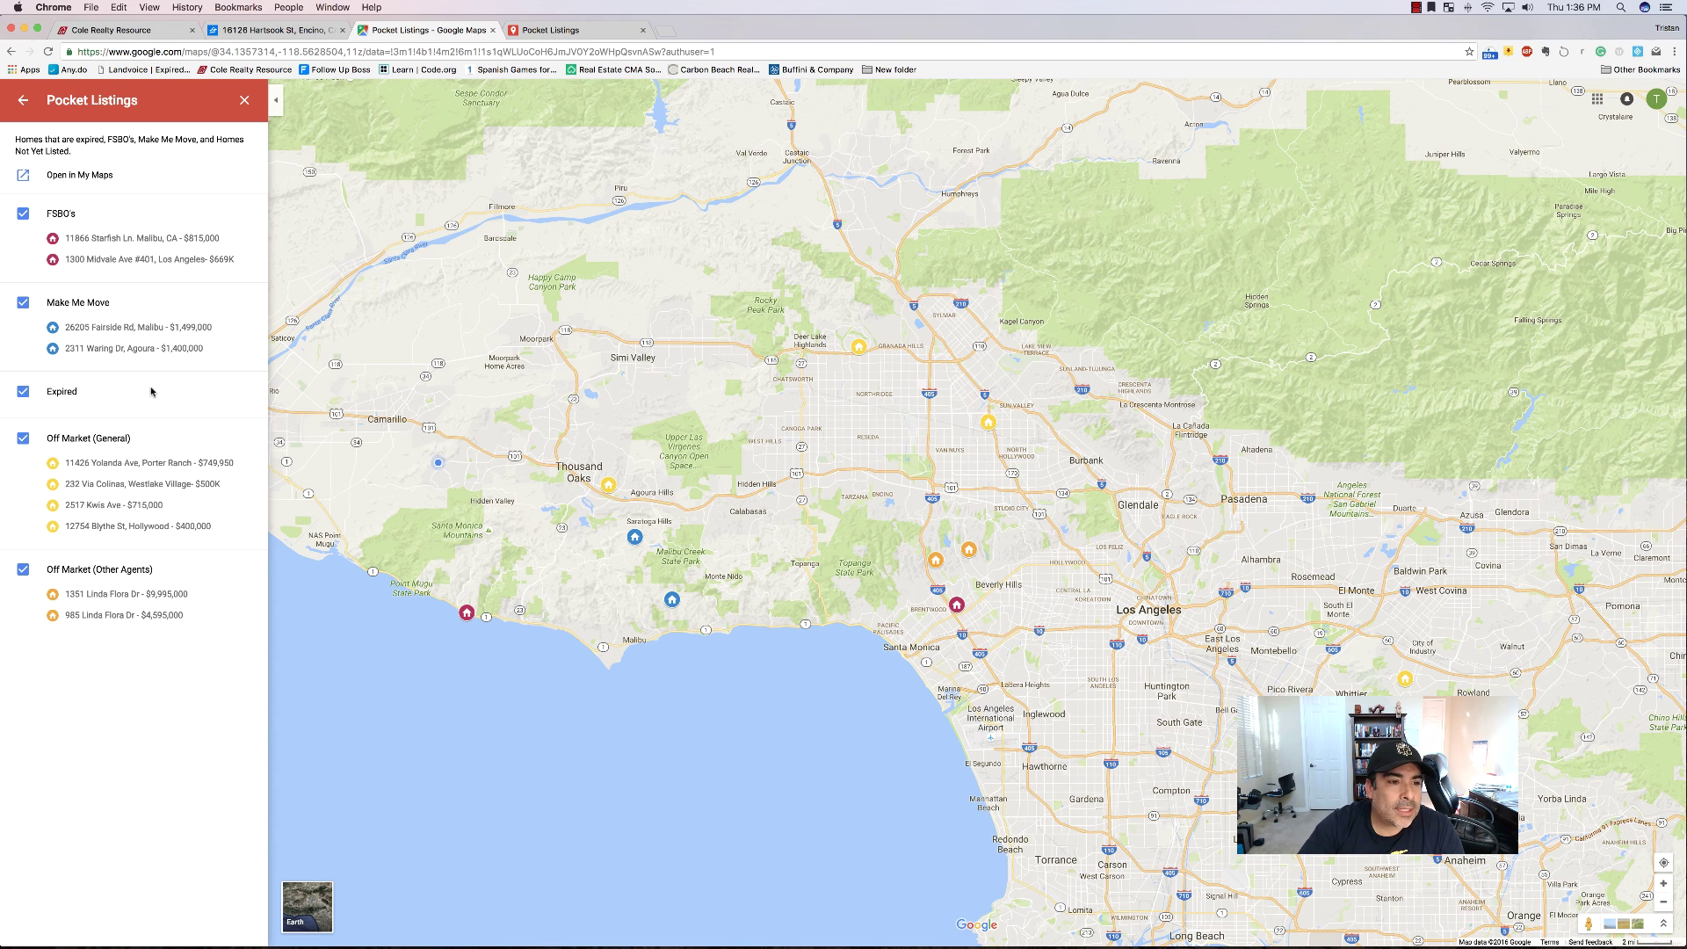
left_click(547, 29)
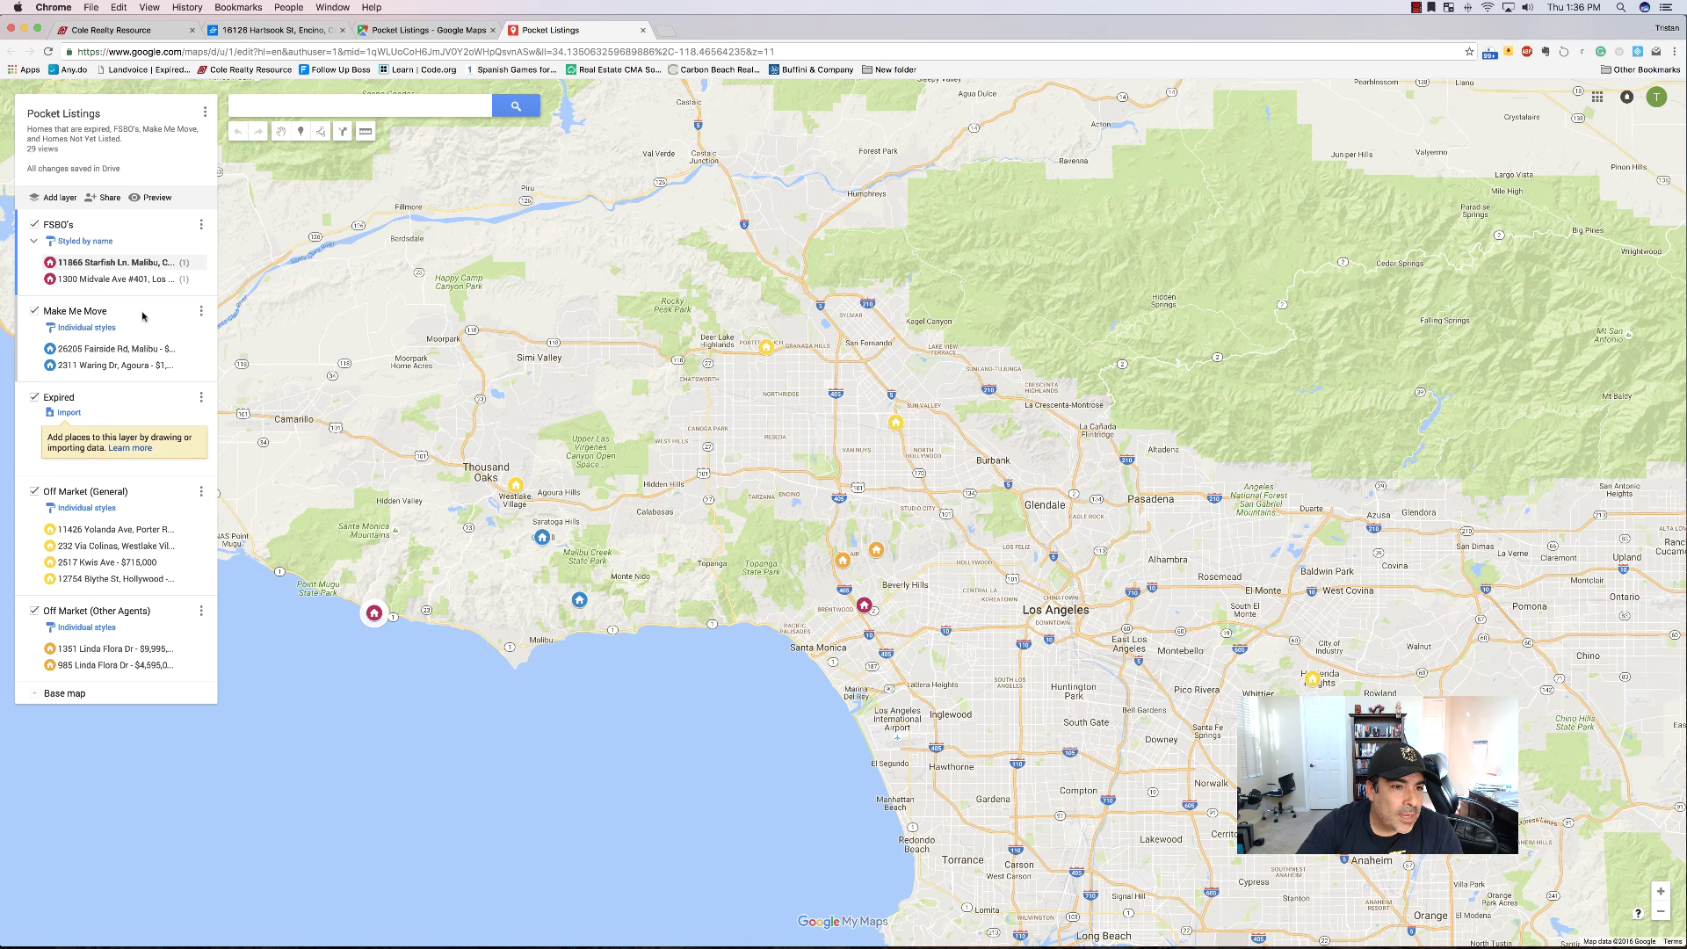
Make Make Me Move the active layer, then close its data table and the Fairside Rd card.
left_click(97, 319)
left_click(114, 349)
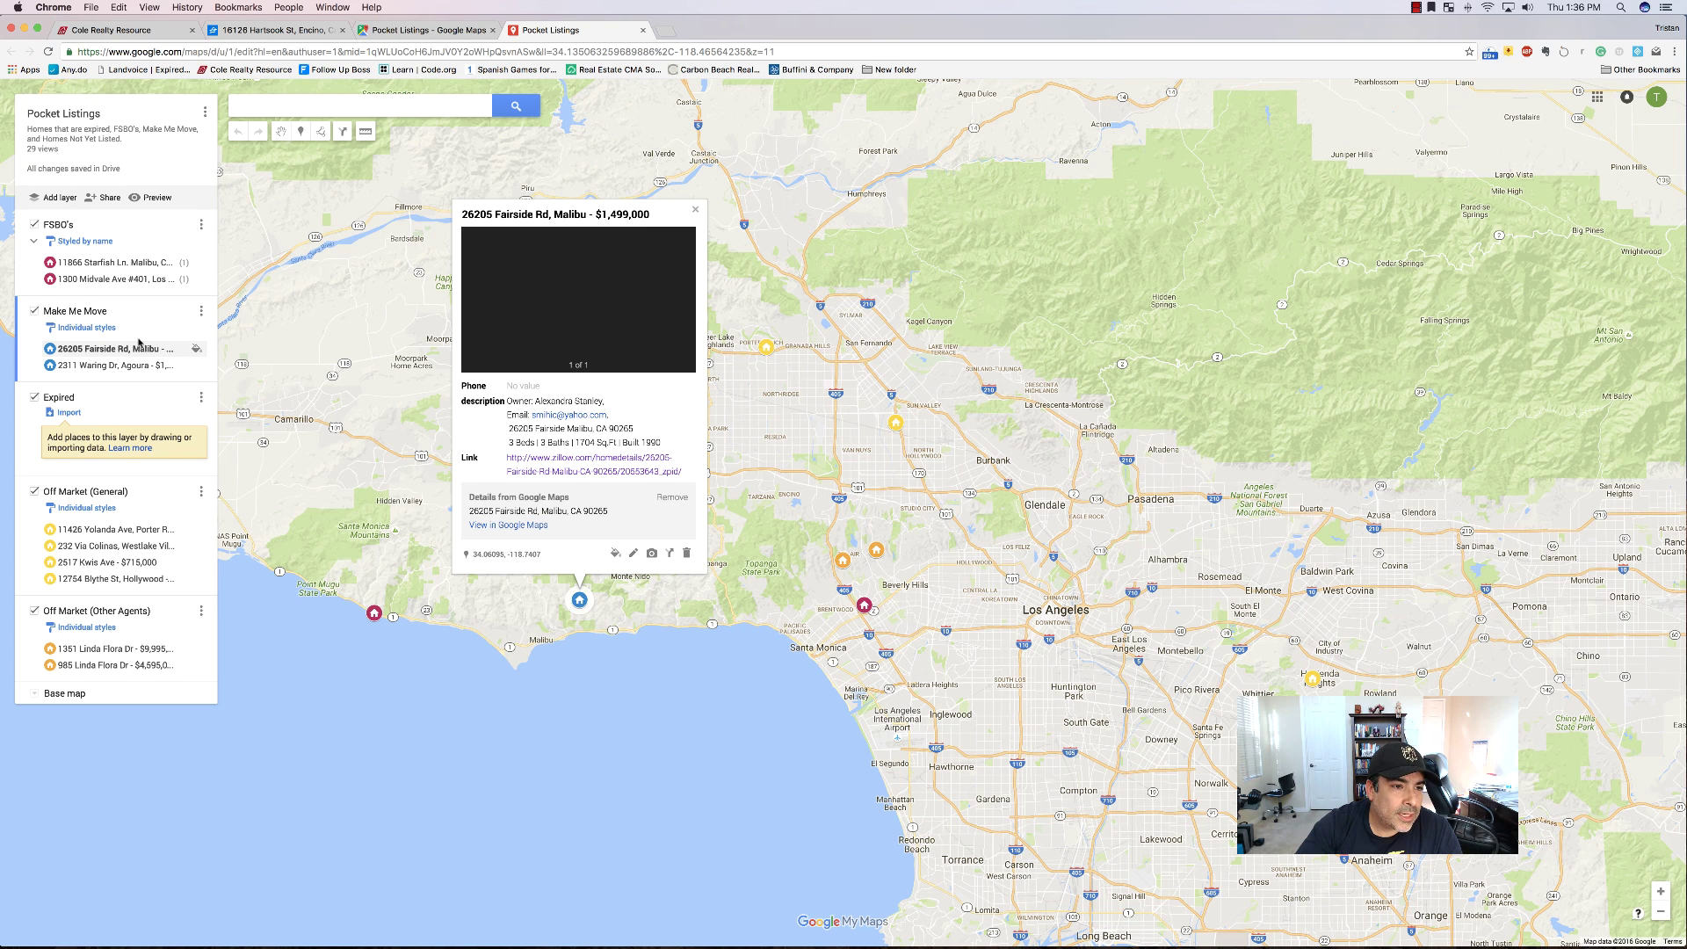
left_click(200, 312)
left_click(116, 372)
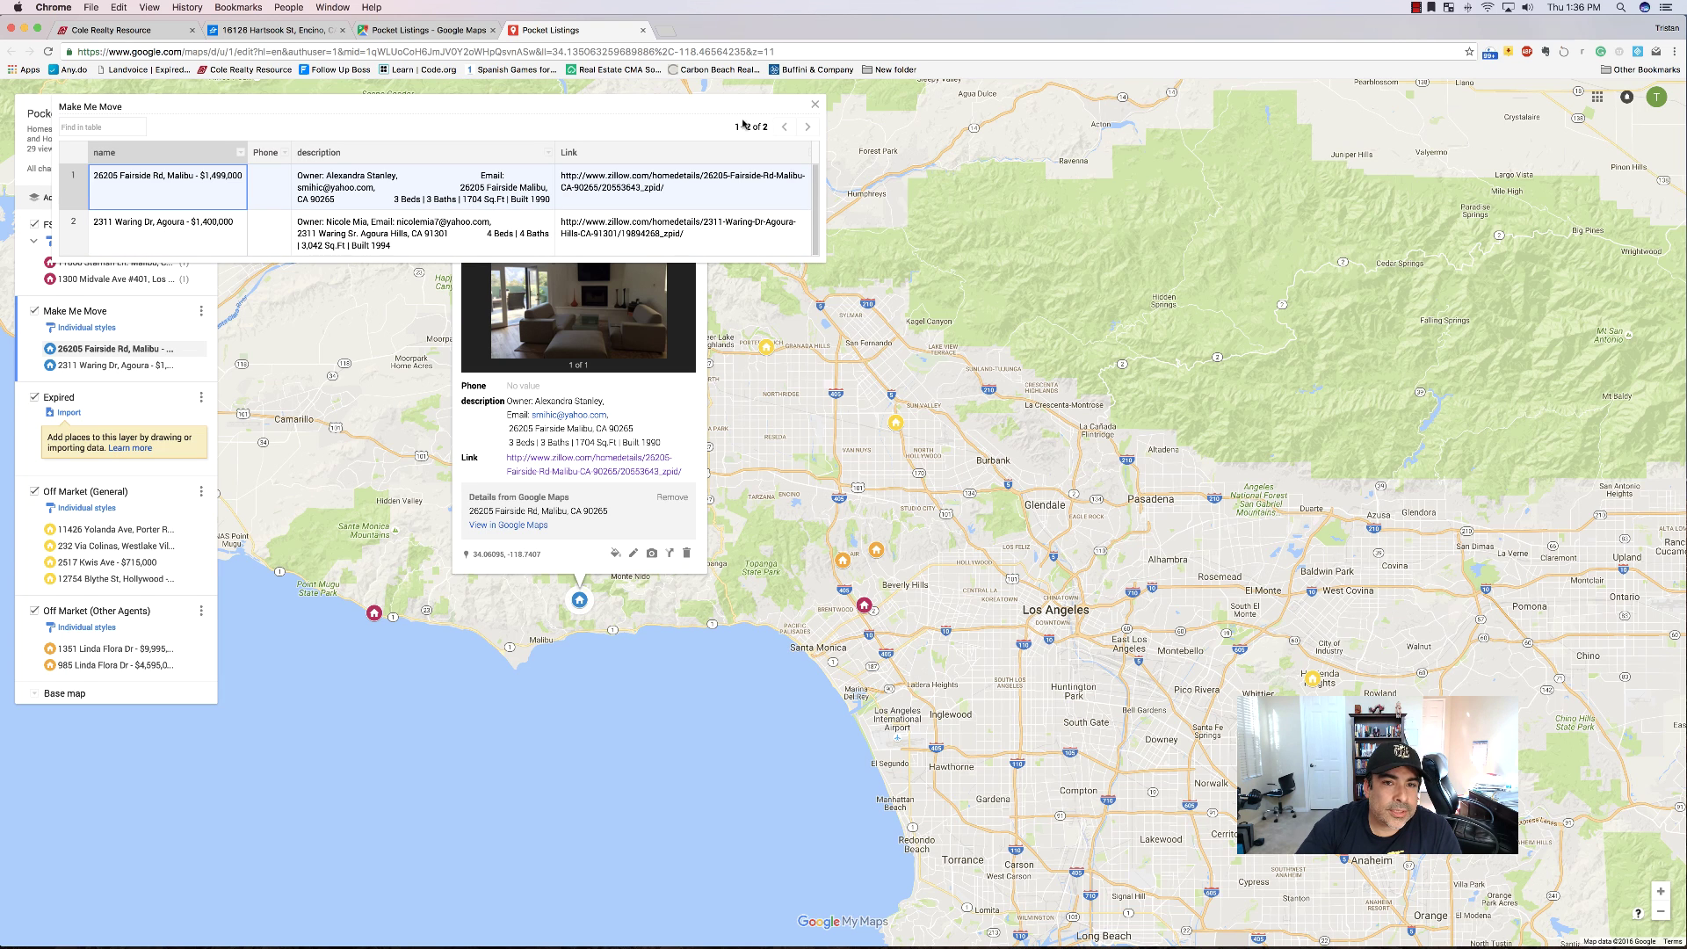
left_click(815, 105)
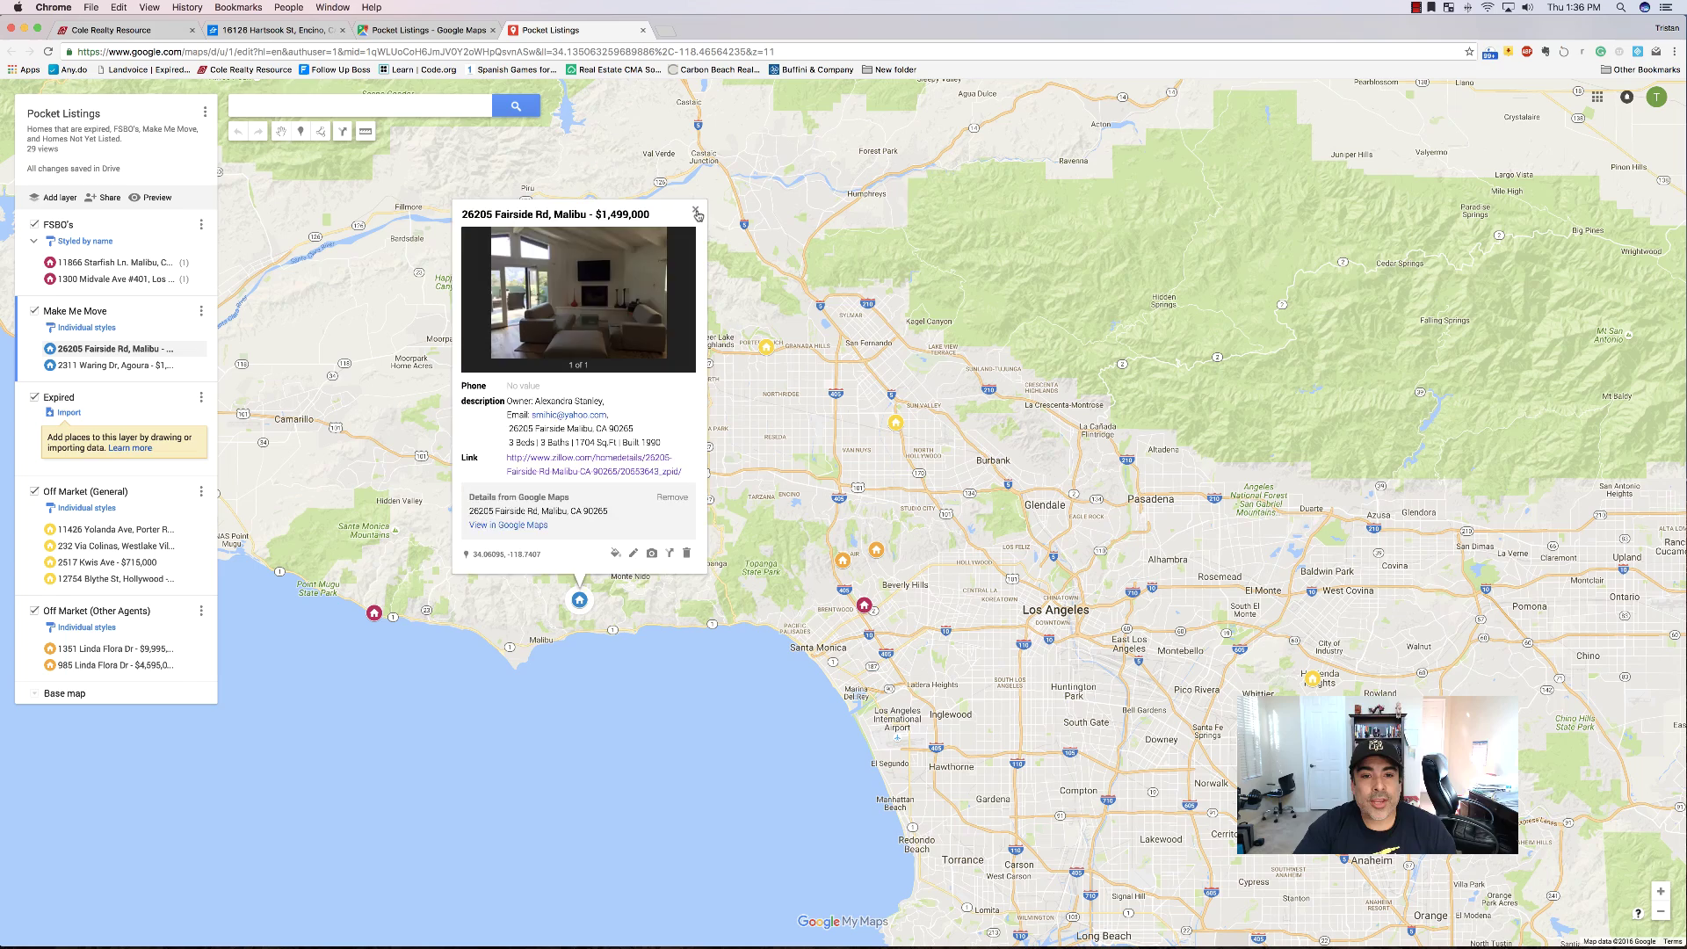
left_click(696, 212)
left_click(431, 32)
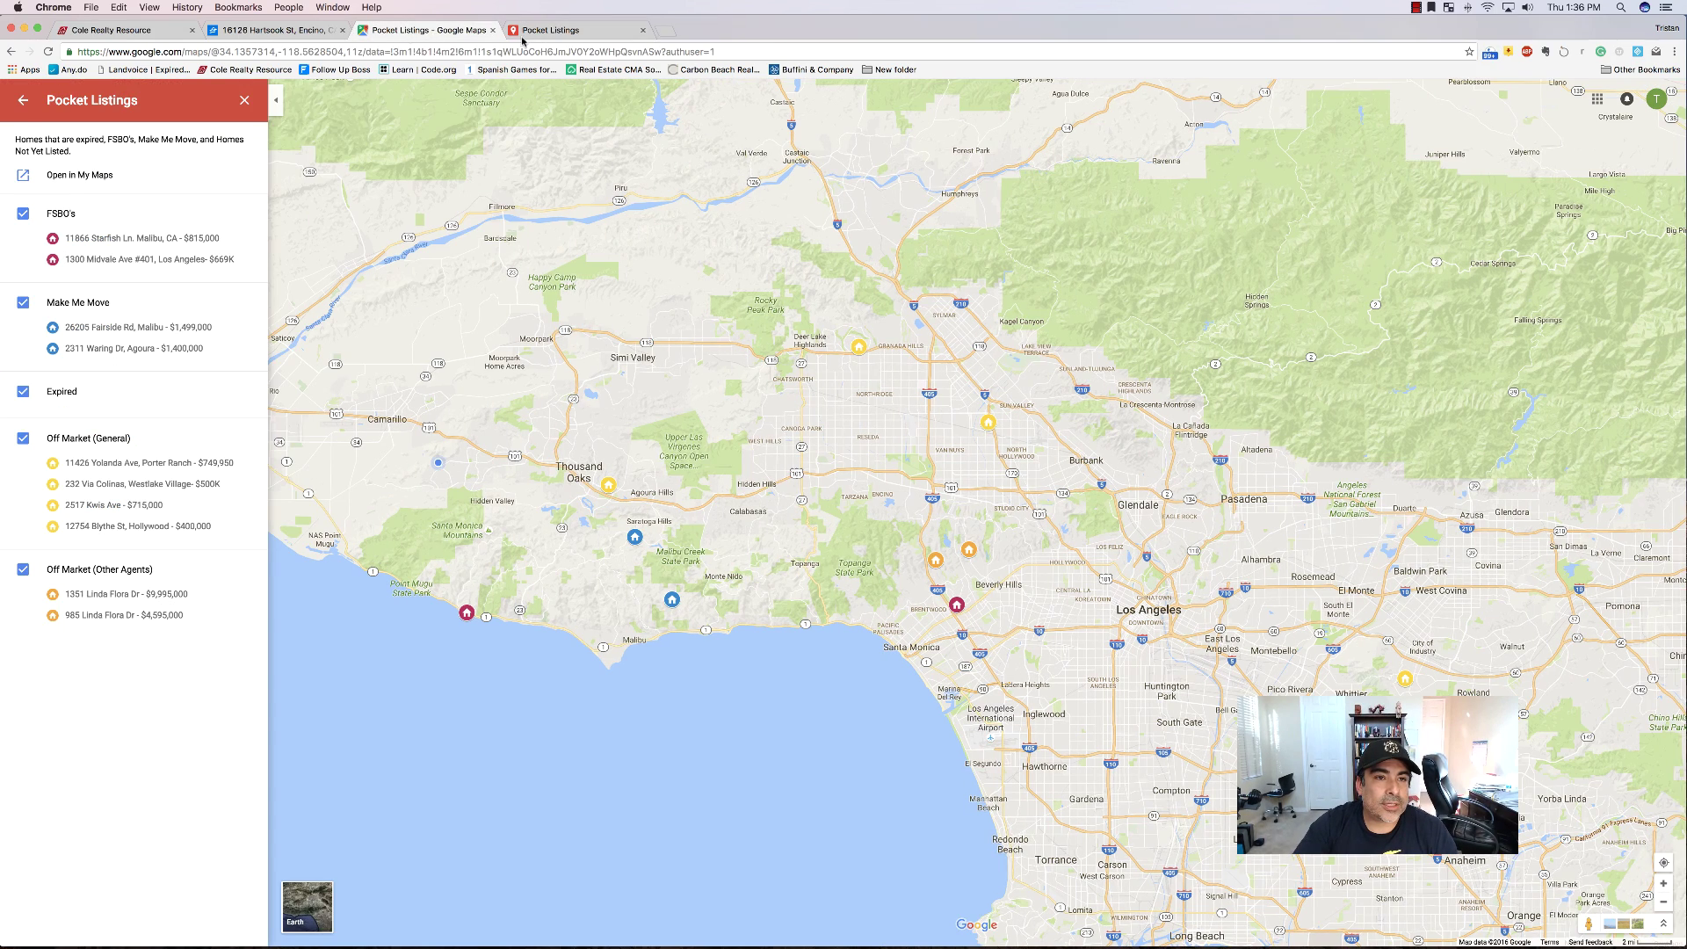
left_click(562, 32)
Copy the listing's full street address from the Zillow page.
left_click(250, 33)
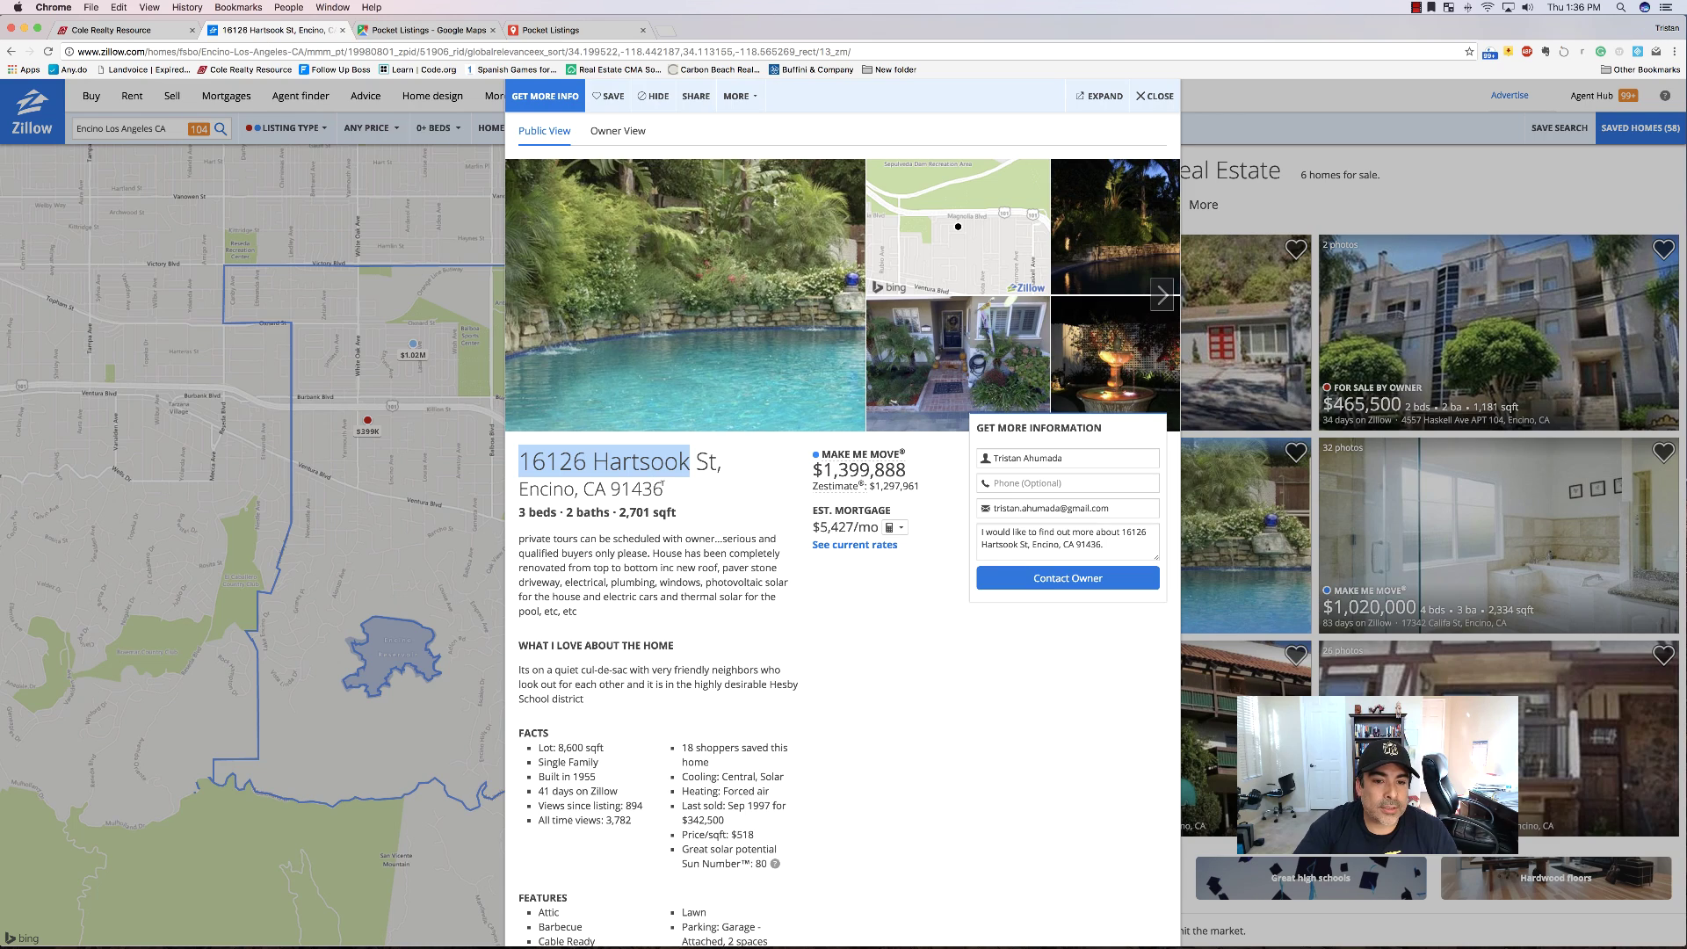
left_click(670, 495)
left_click_drag(646, 486, 520, 455)
key("super+c")
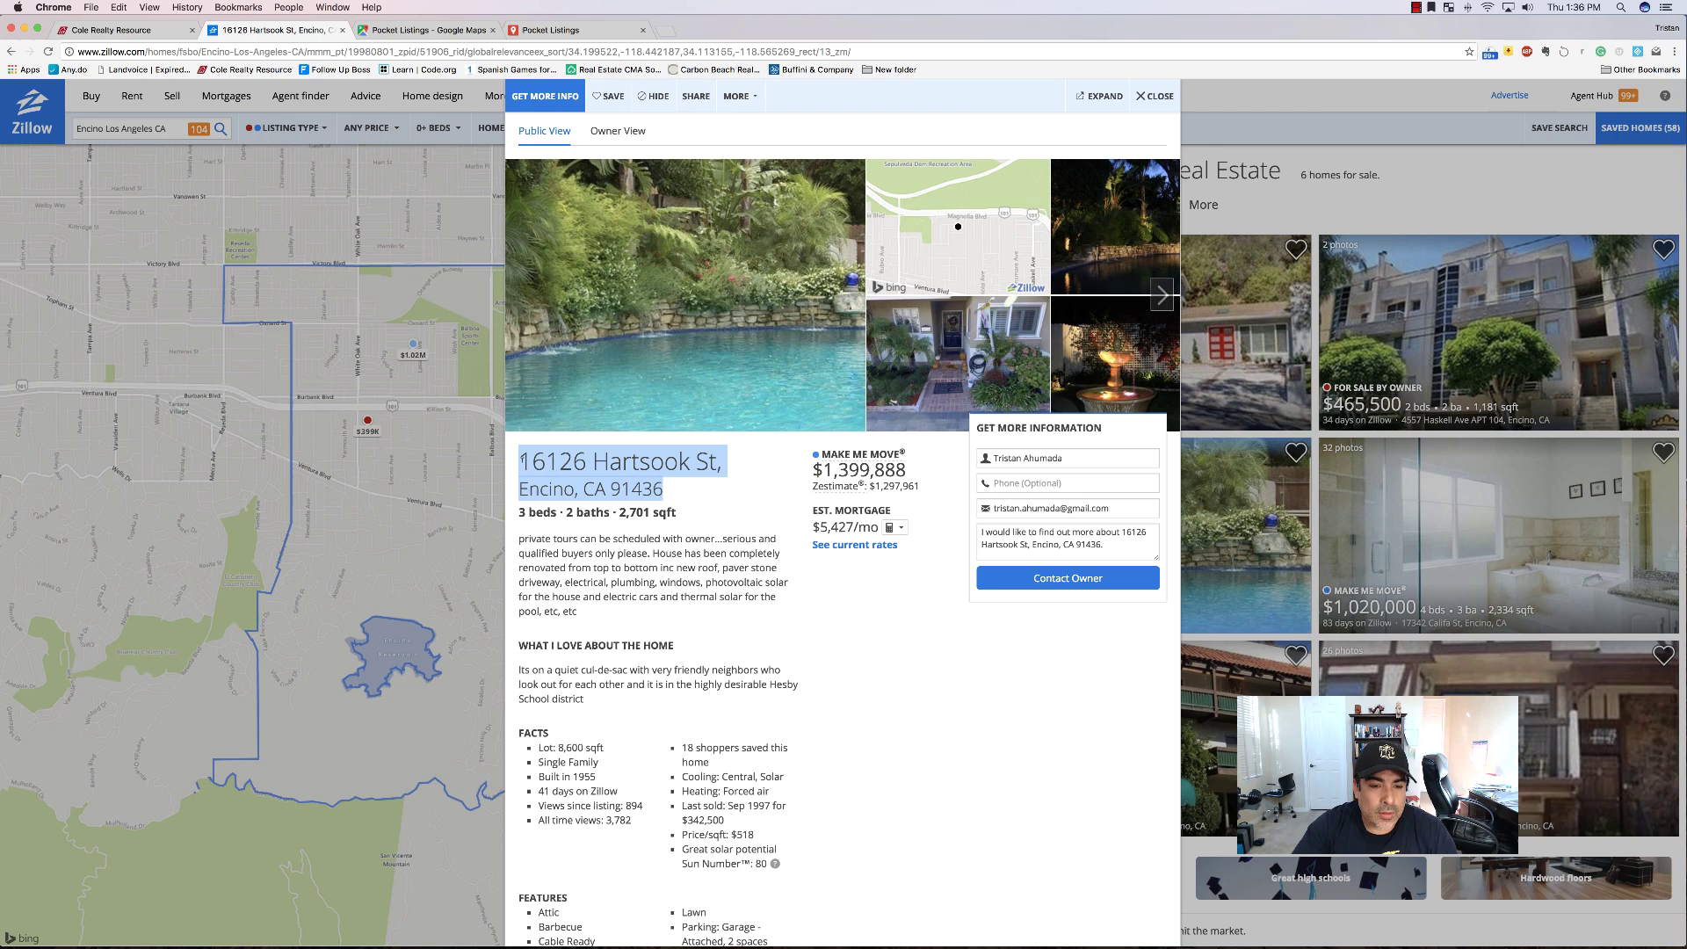
Search the map for the pasted address and add the result to the Make Me Move layer.
left_click(563, 30)
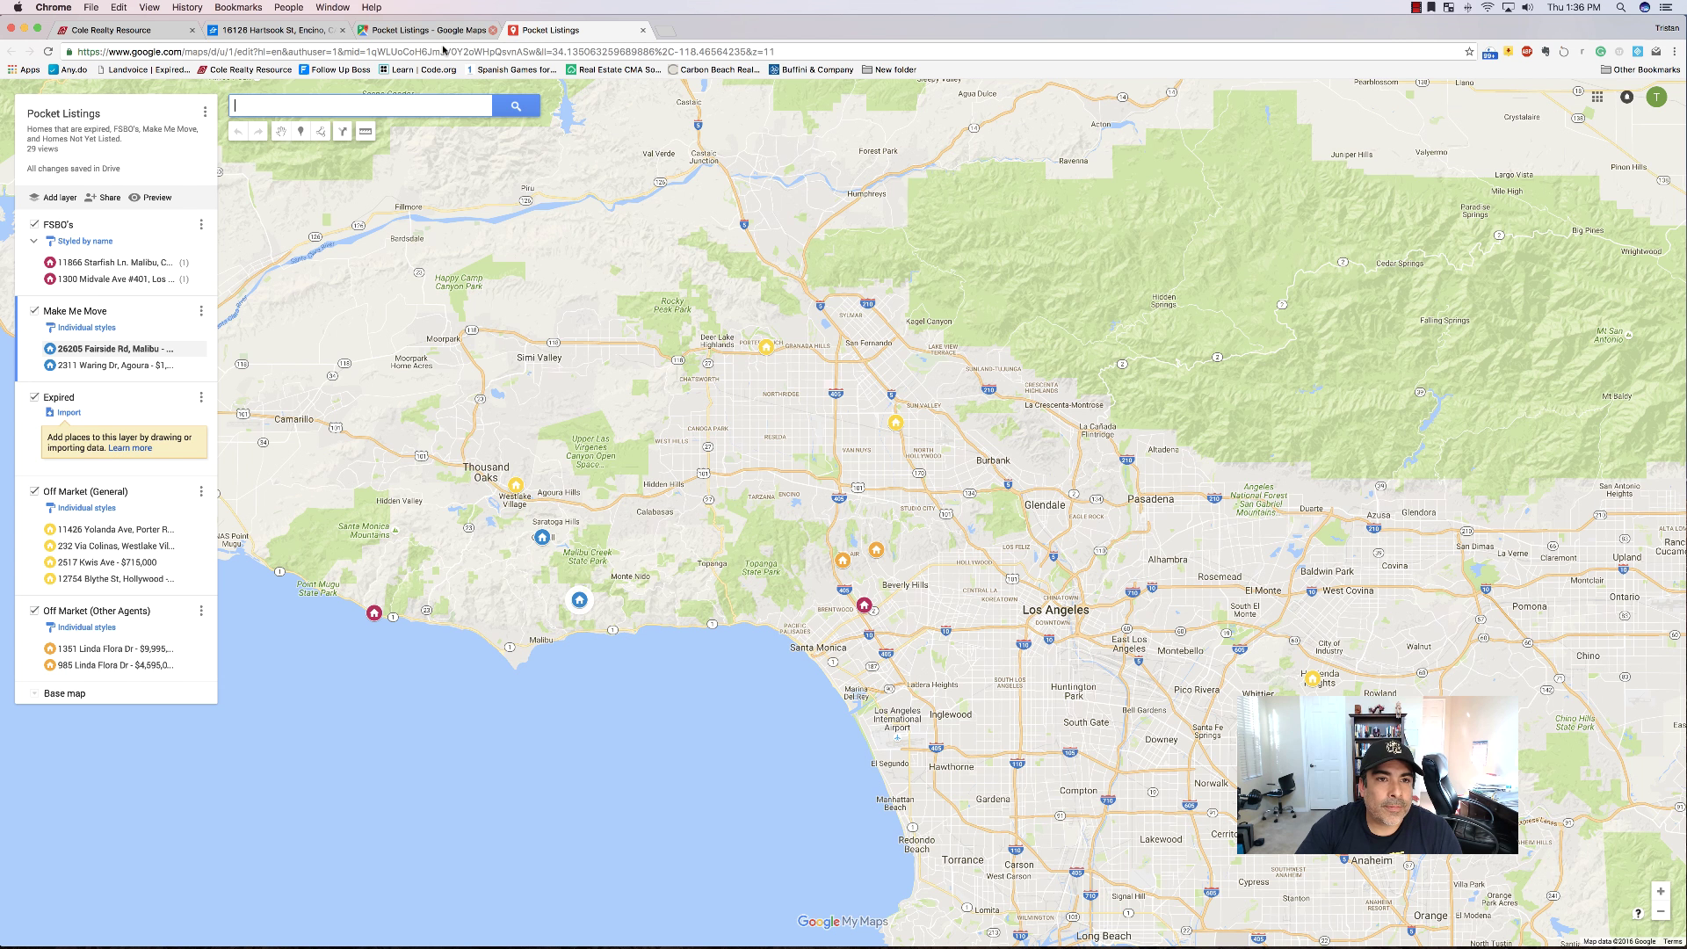
left_click(345, 104)
key("super+v")
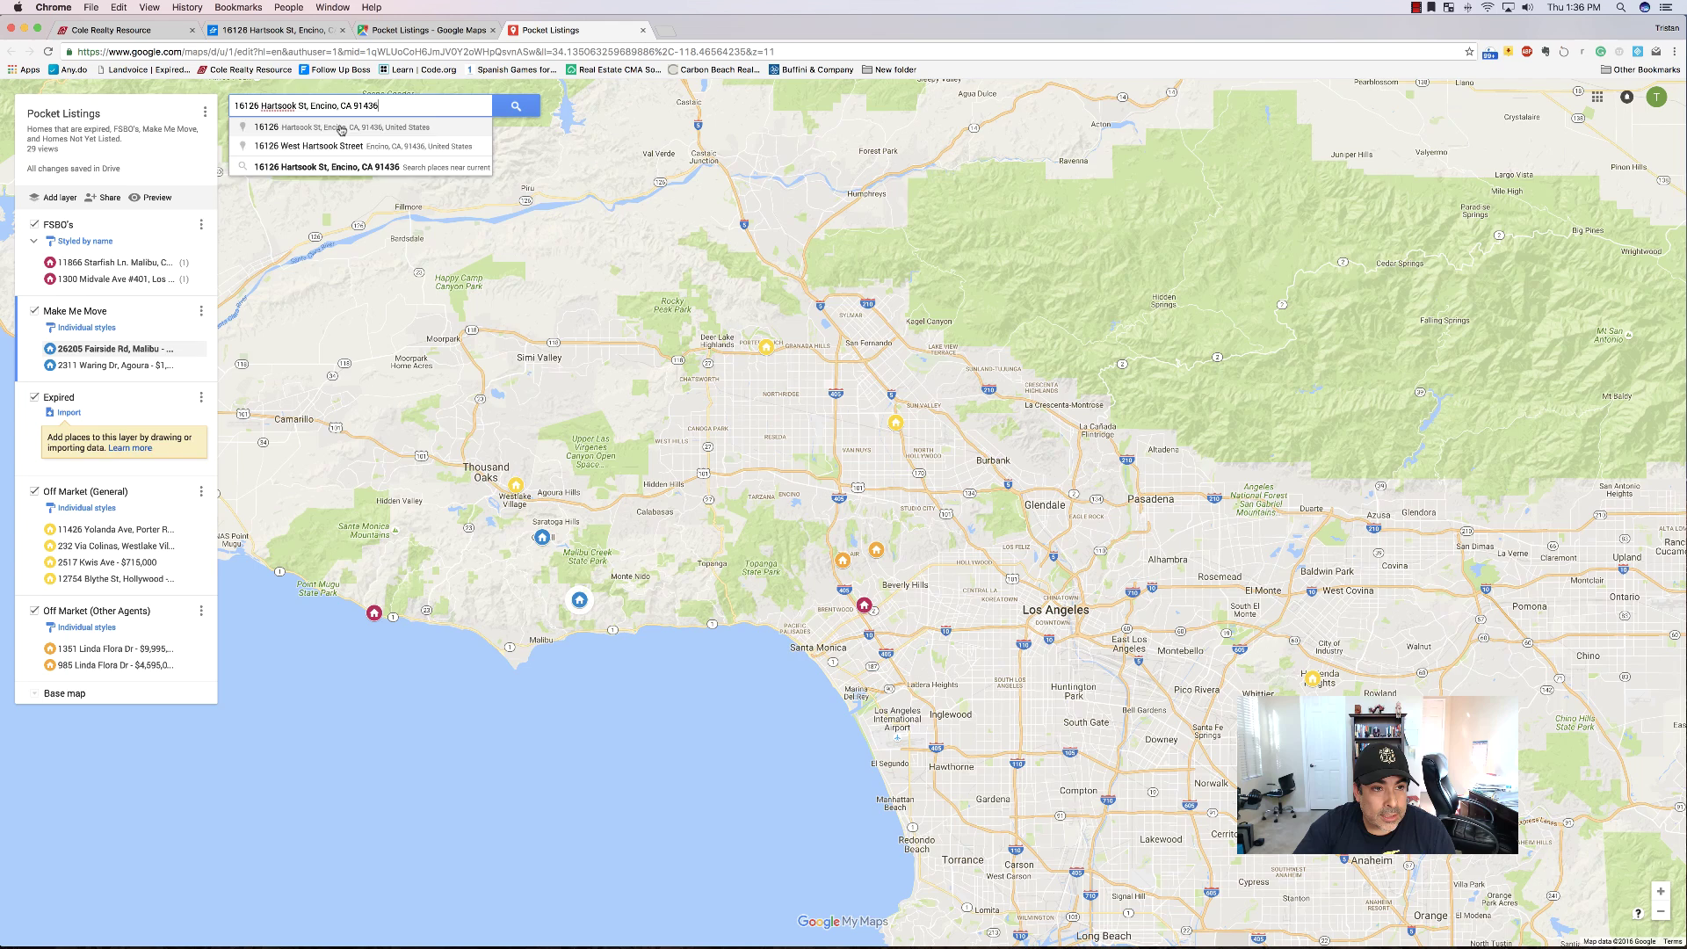
left_click(341, 131)
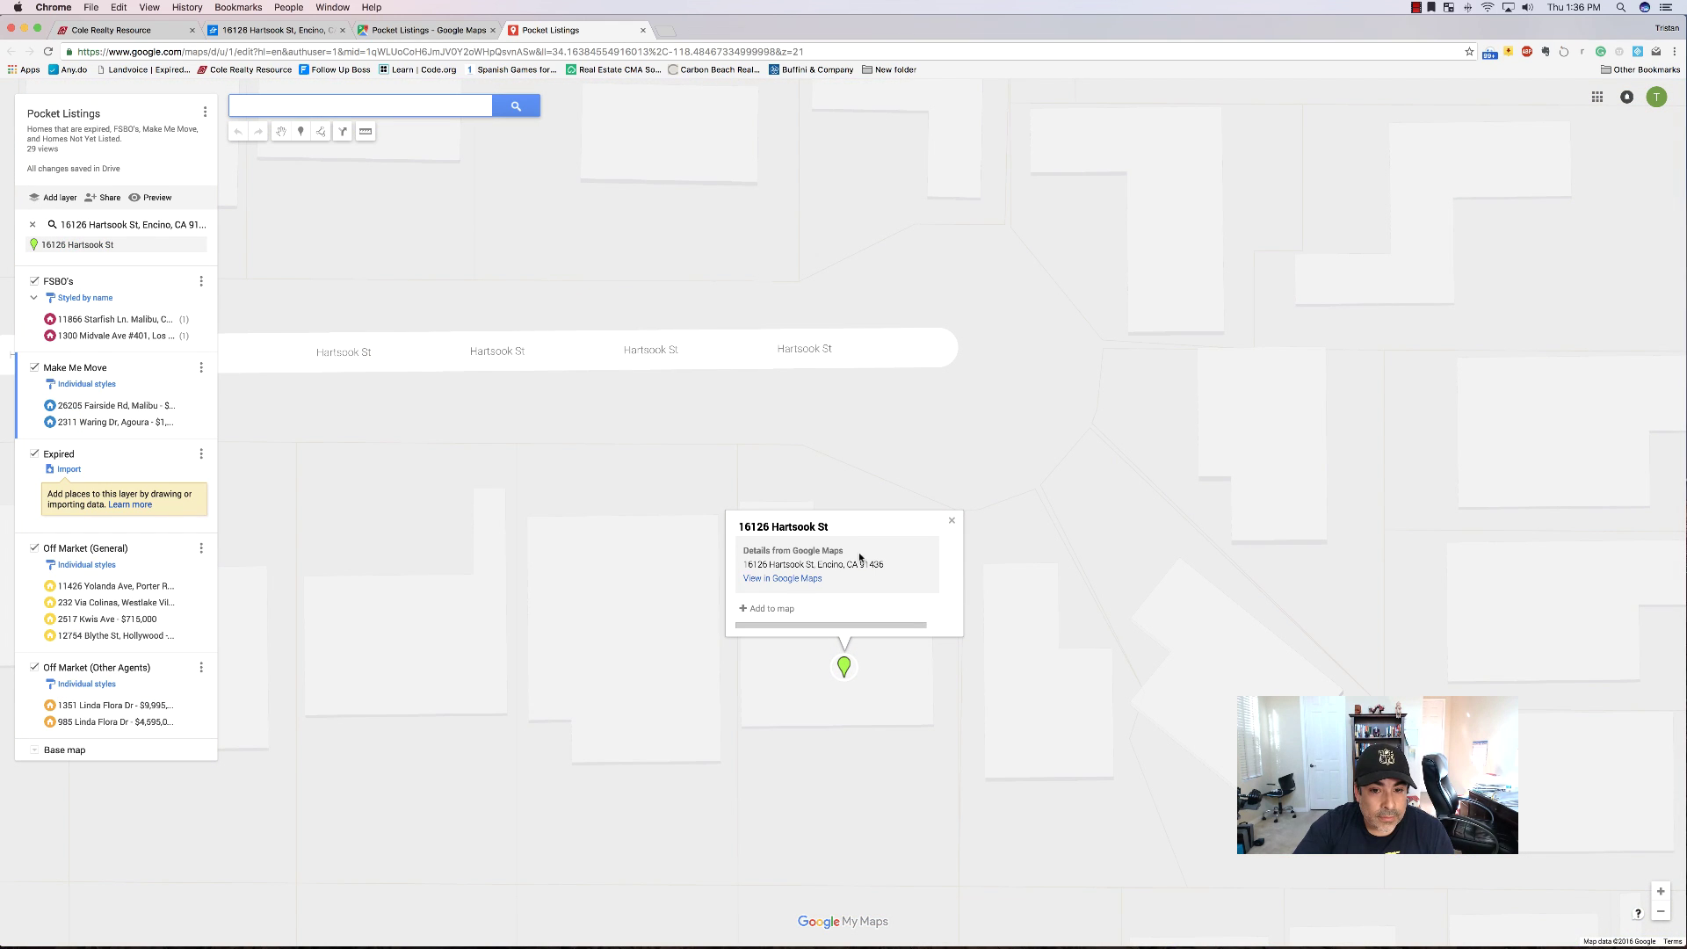
left_click(767, 609)
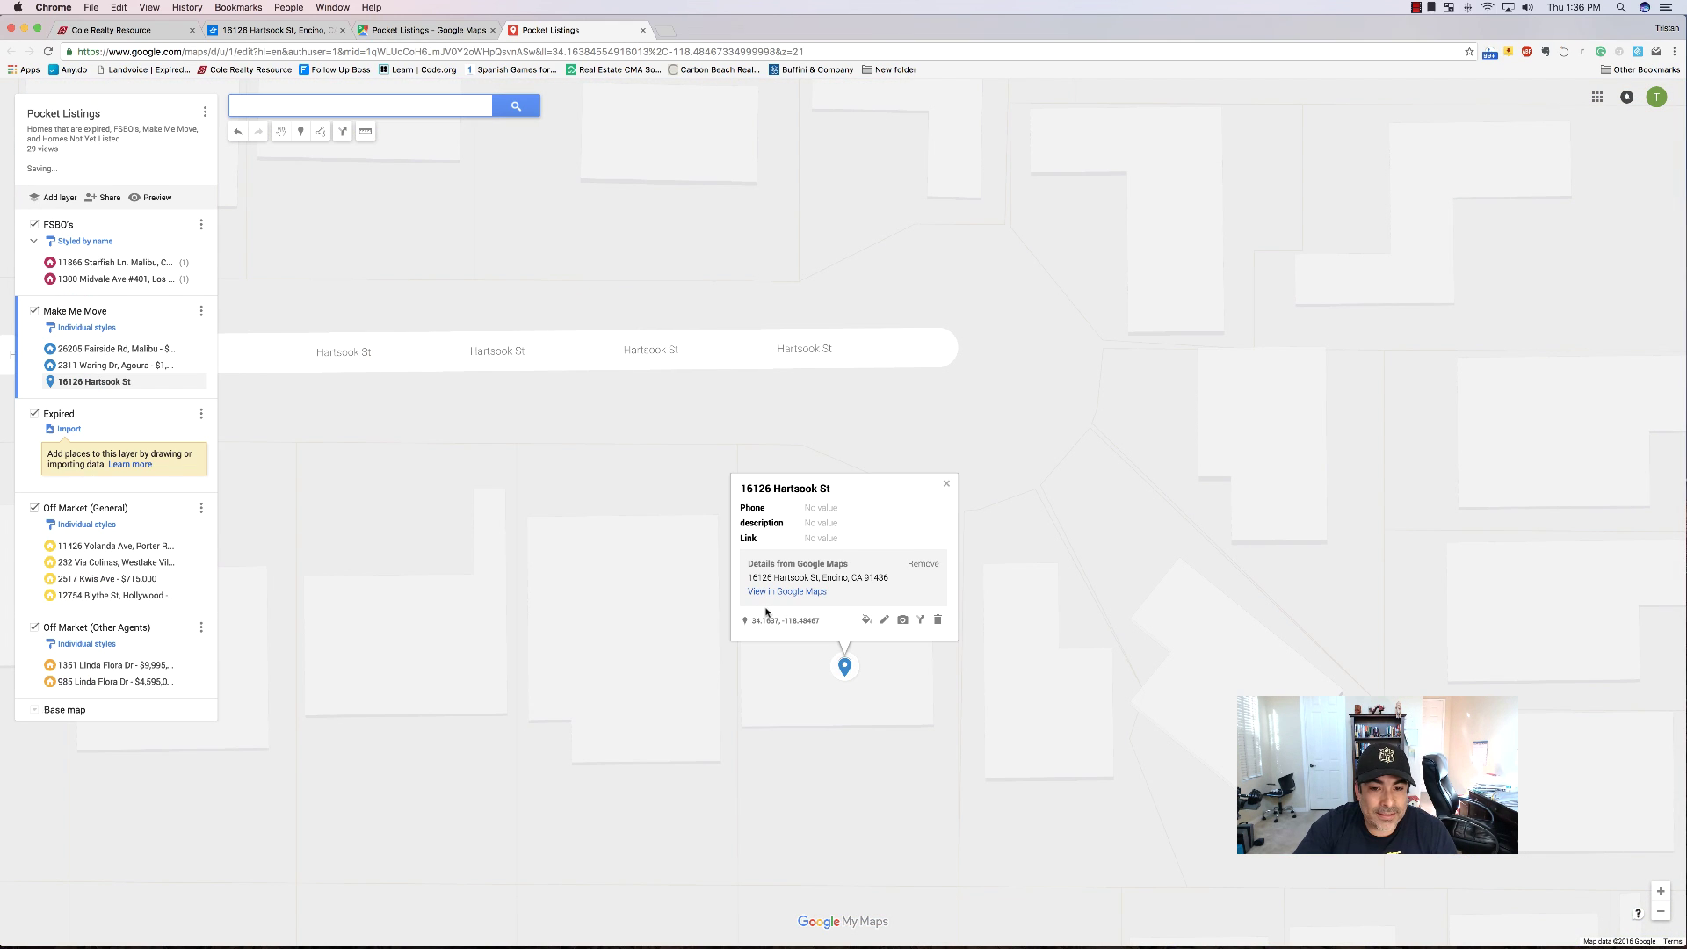
Append ' - #1399888' to the new pin's title, using the Zillow asking price.
left_click(884, 619)
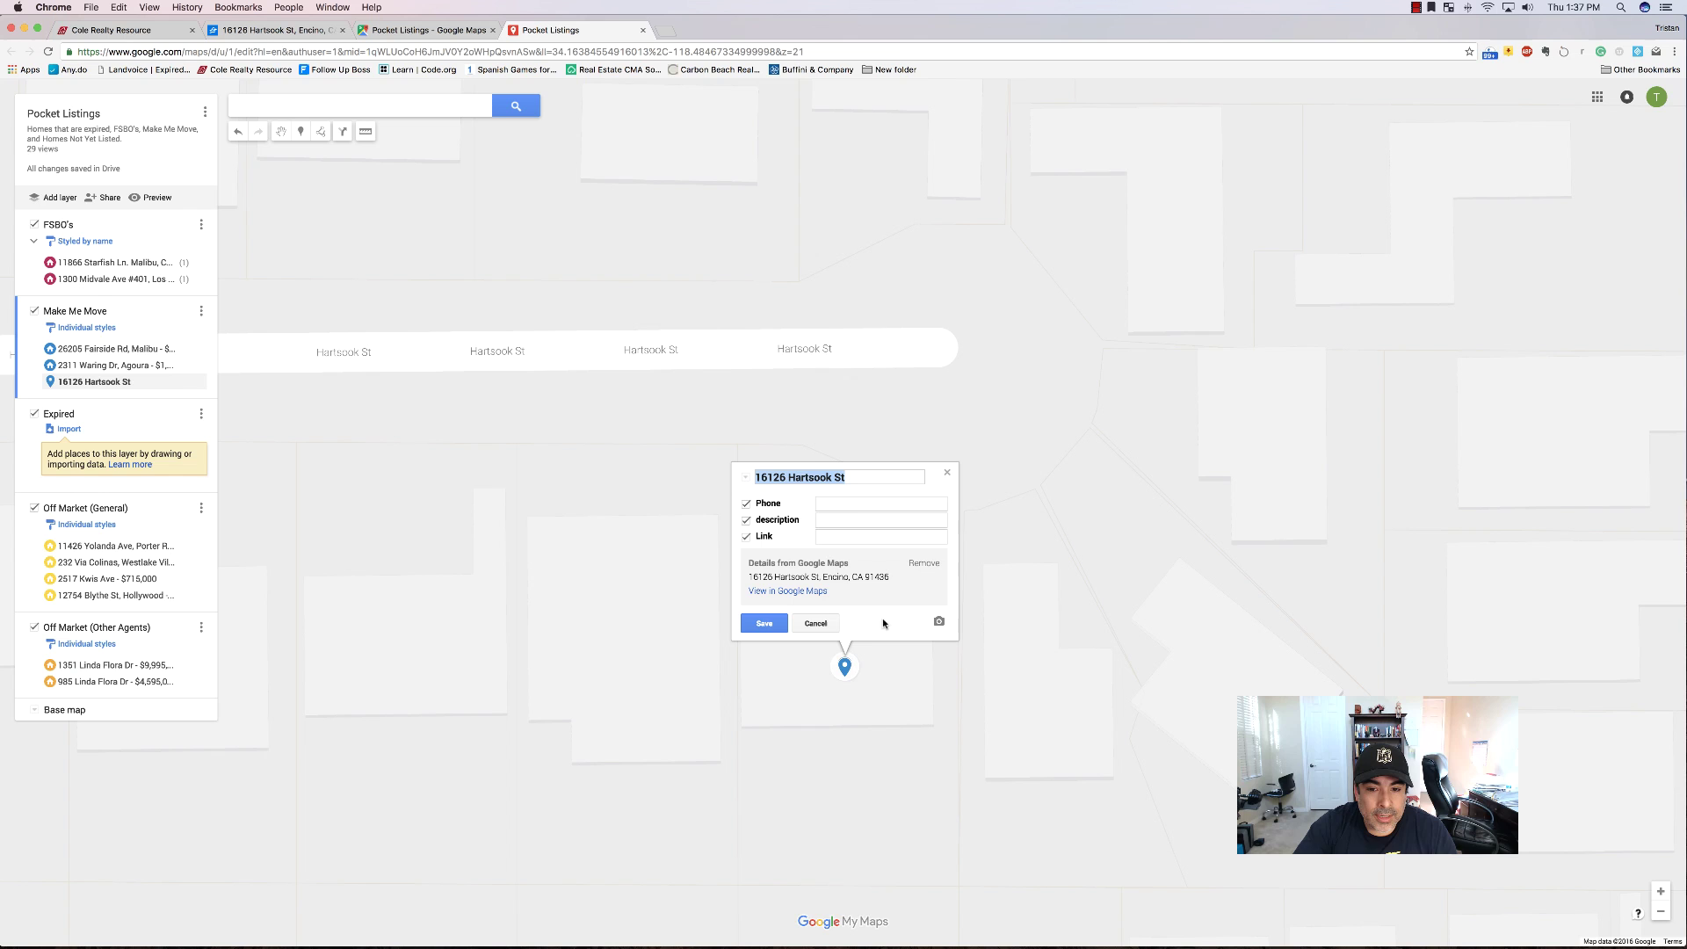
left_click(857, 478)
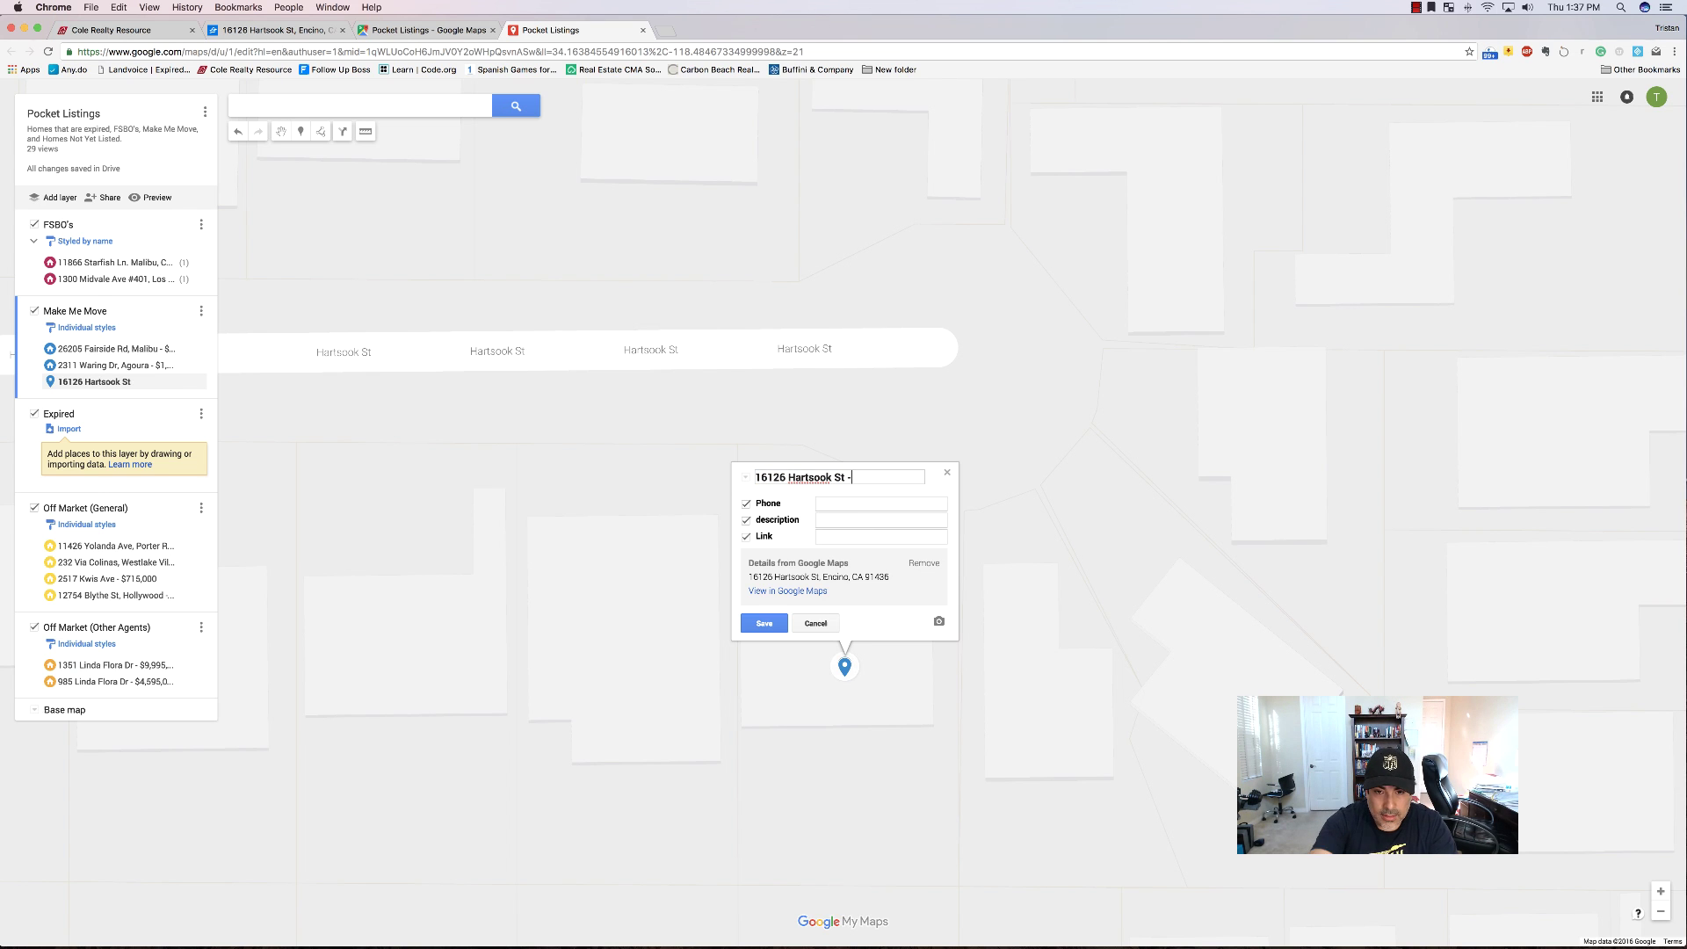
type("-")
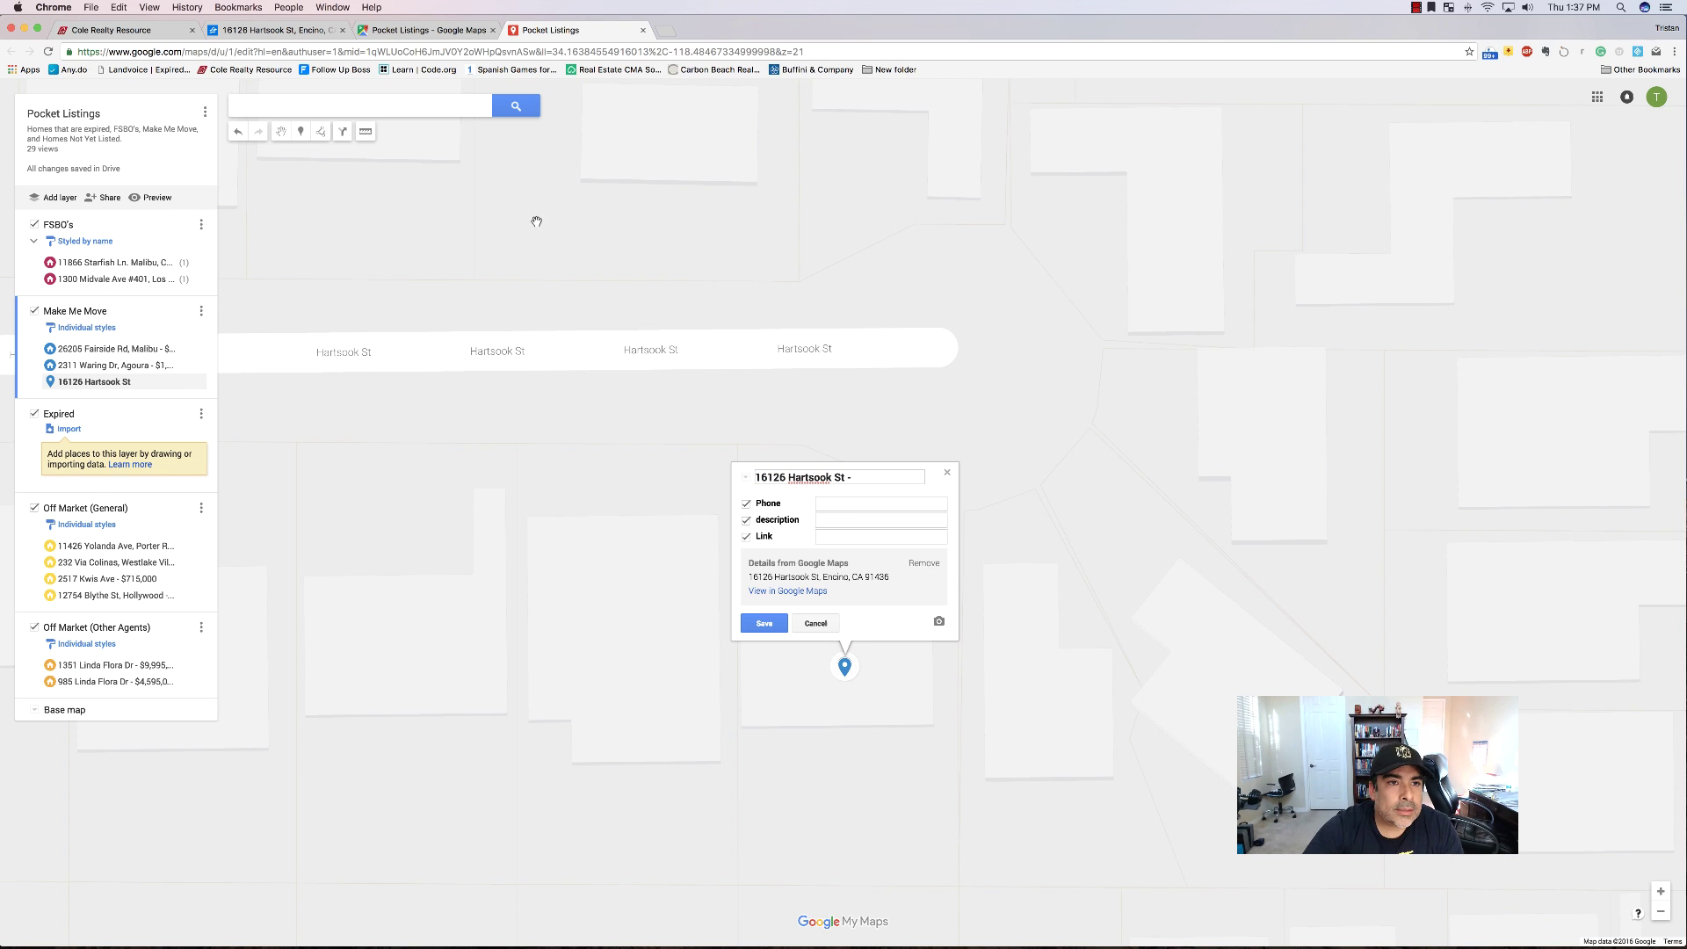
left_click(297, 32)
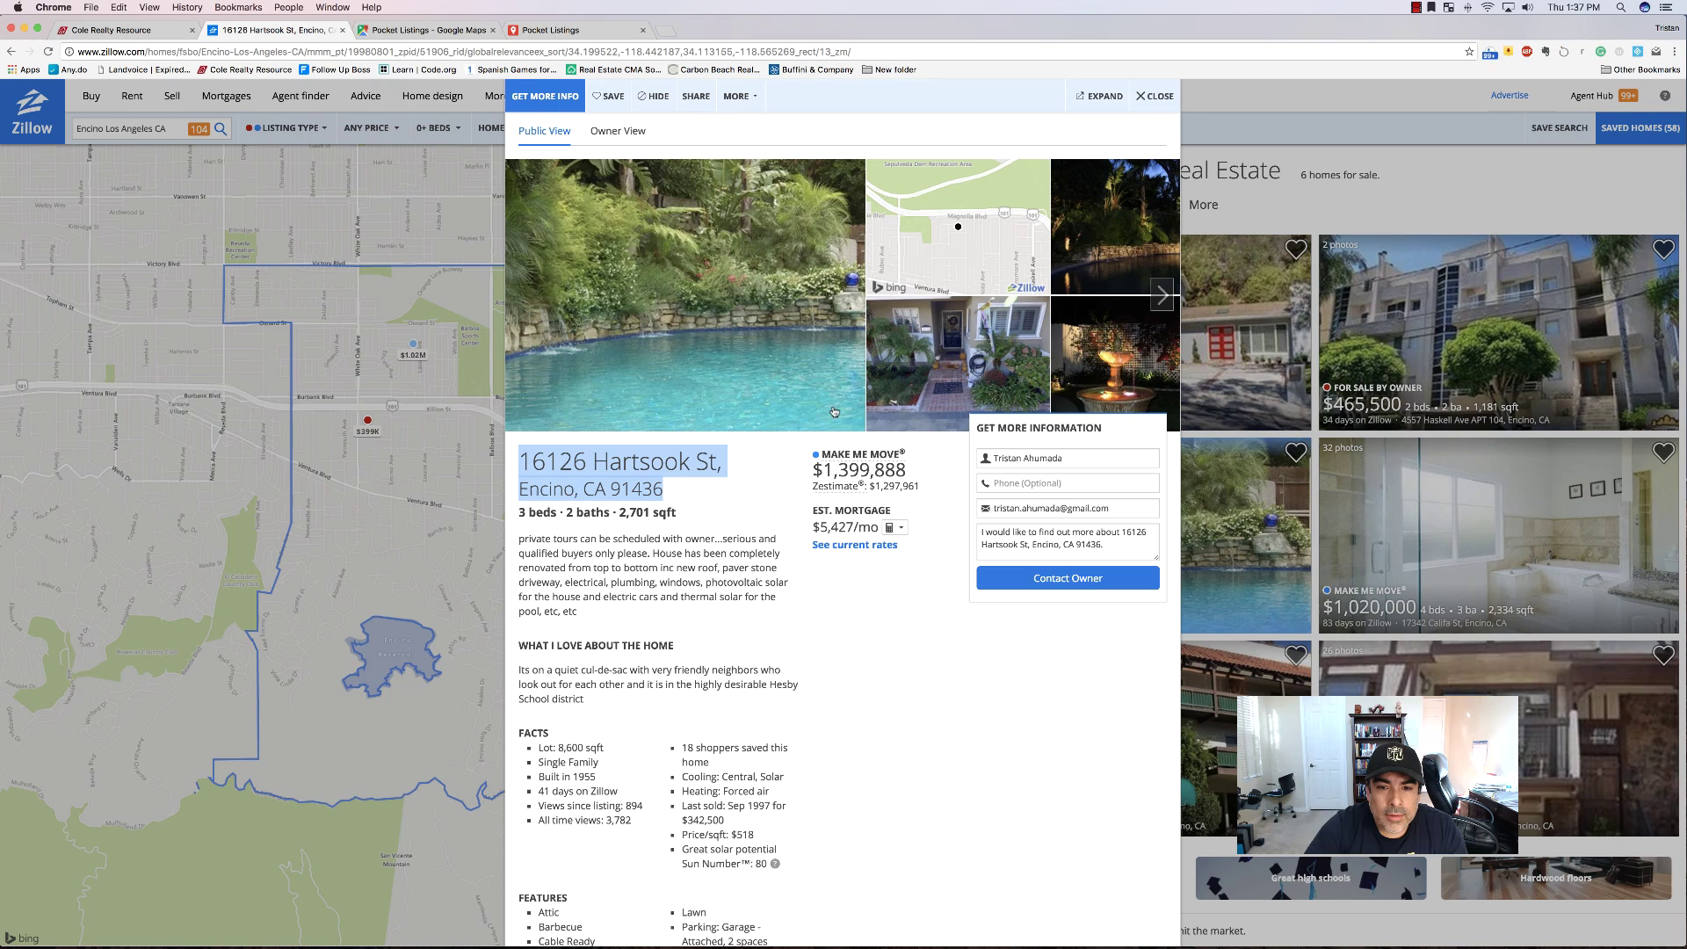
left_click(563, 30)
type("#")
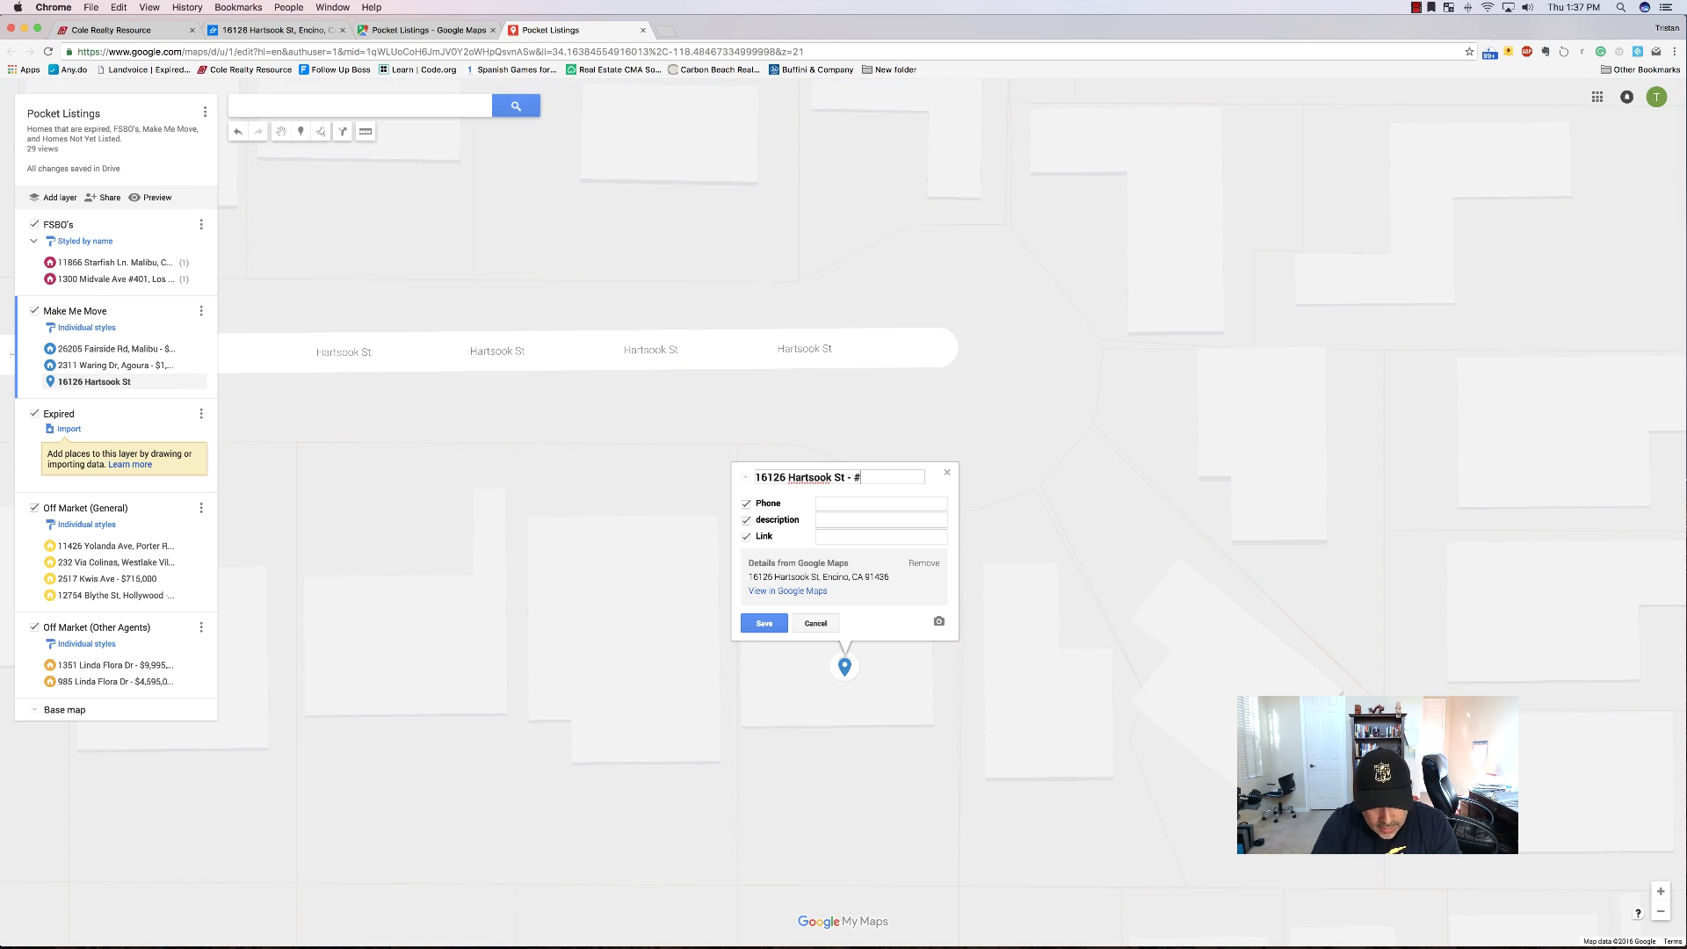
type("1399")
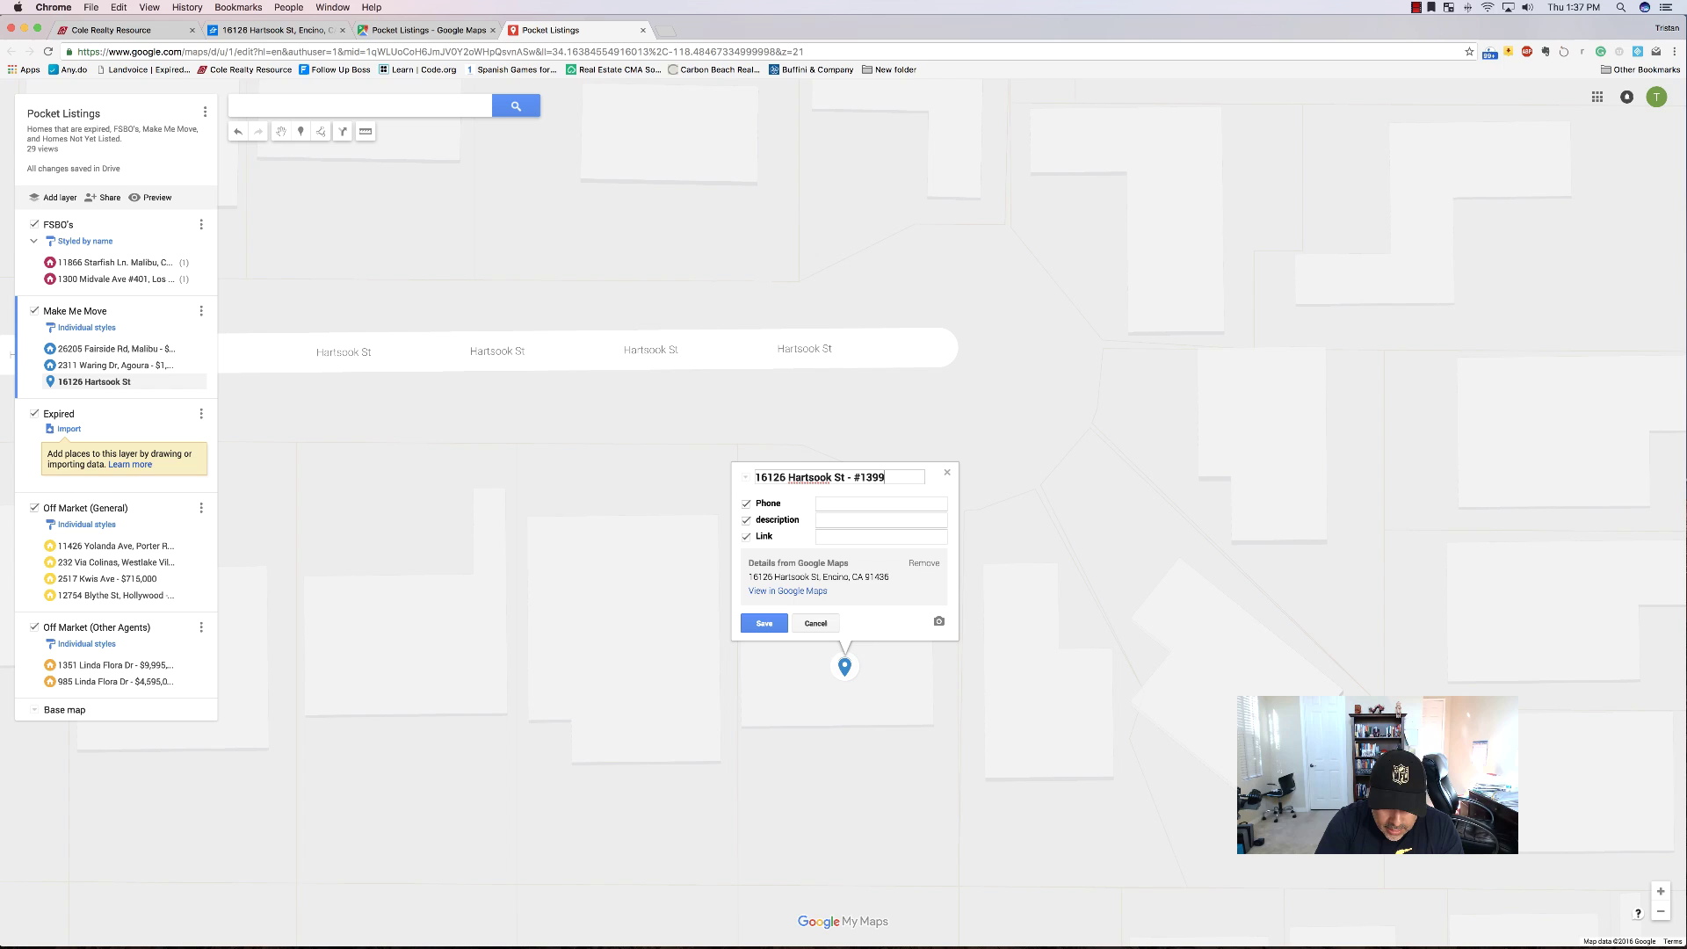
type("888")
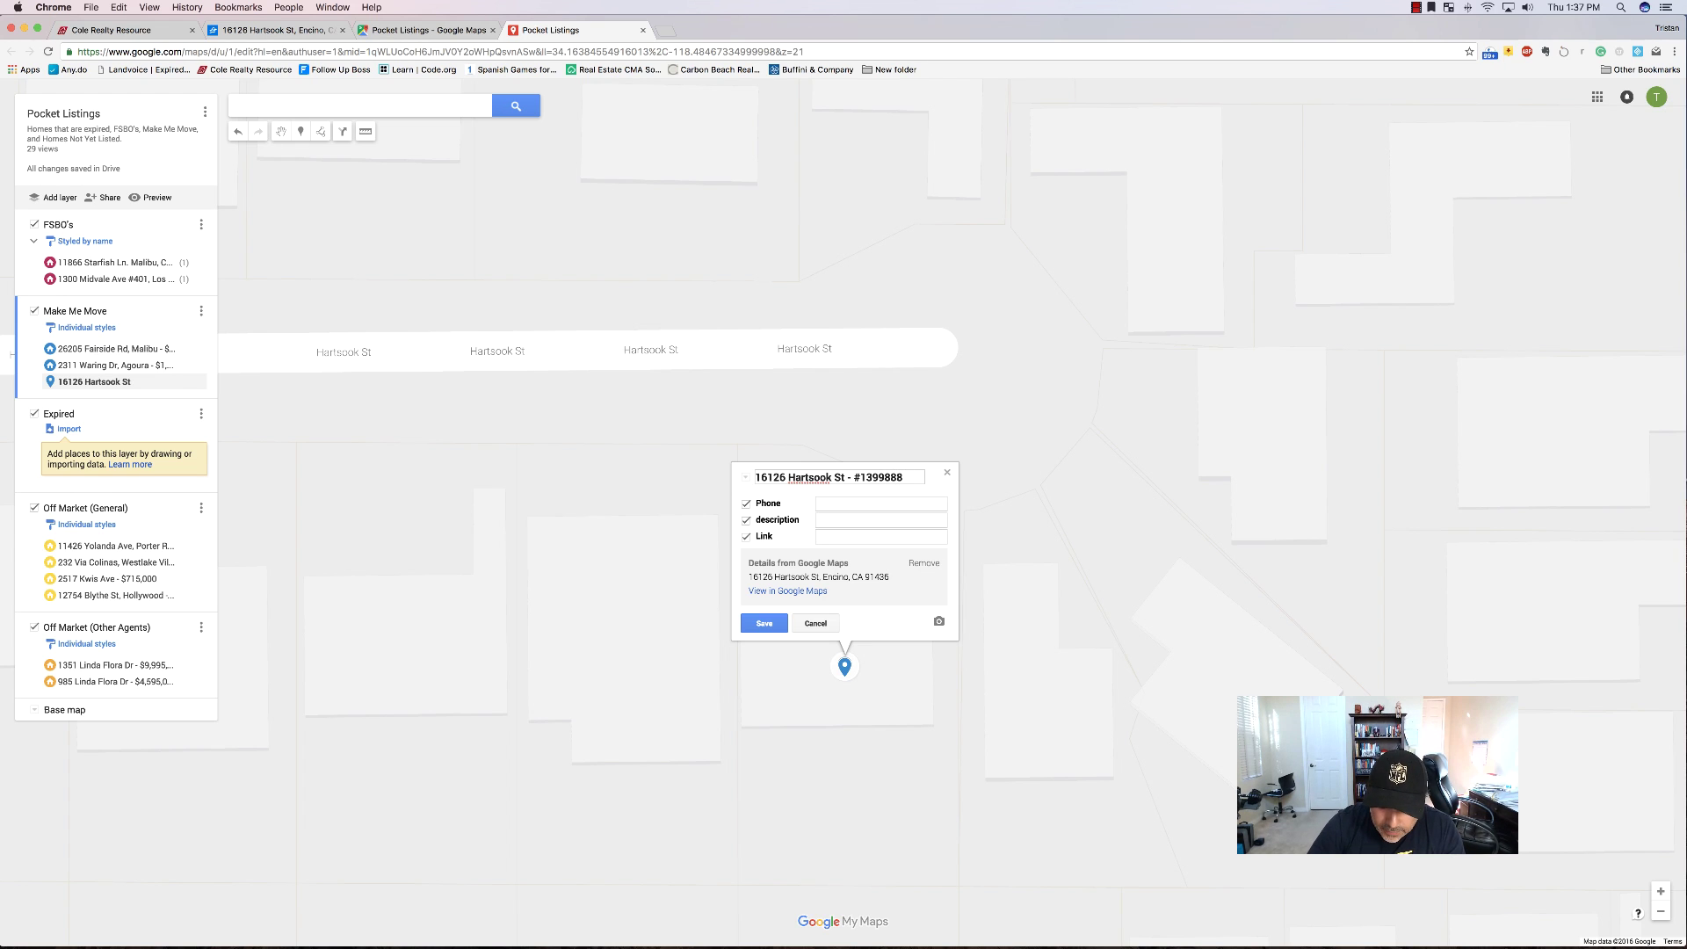
Format the title price as #1,399,888 and enter the owner's phone number from Cole Realty.
left_click(889, 477)
type(",399")
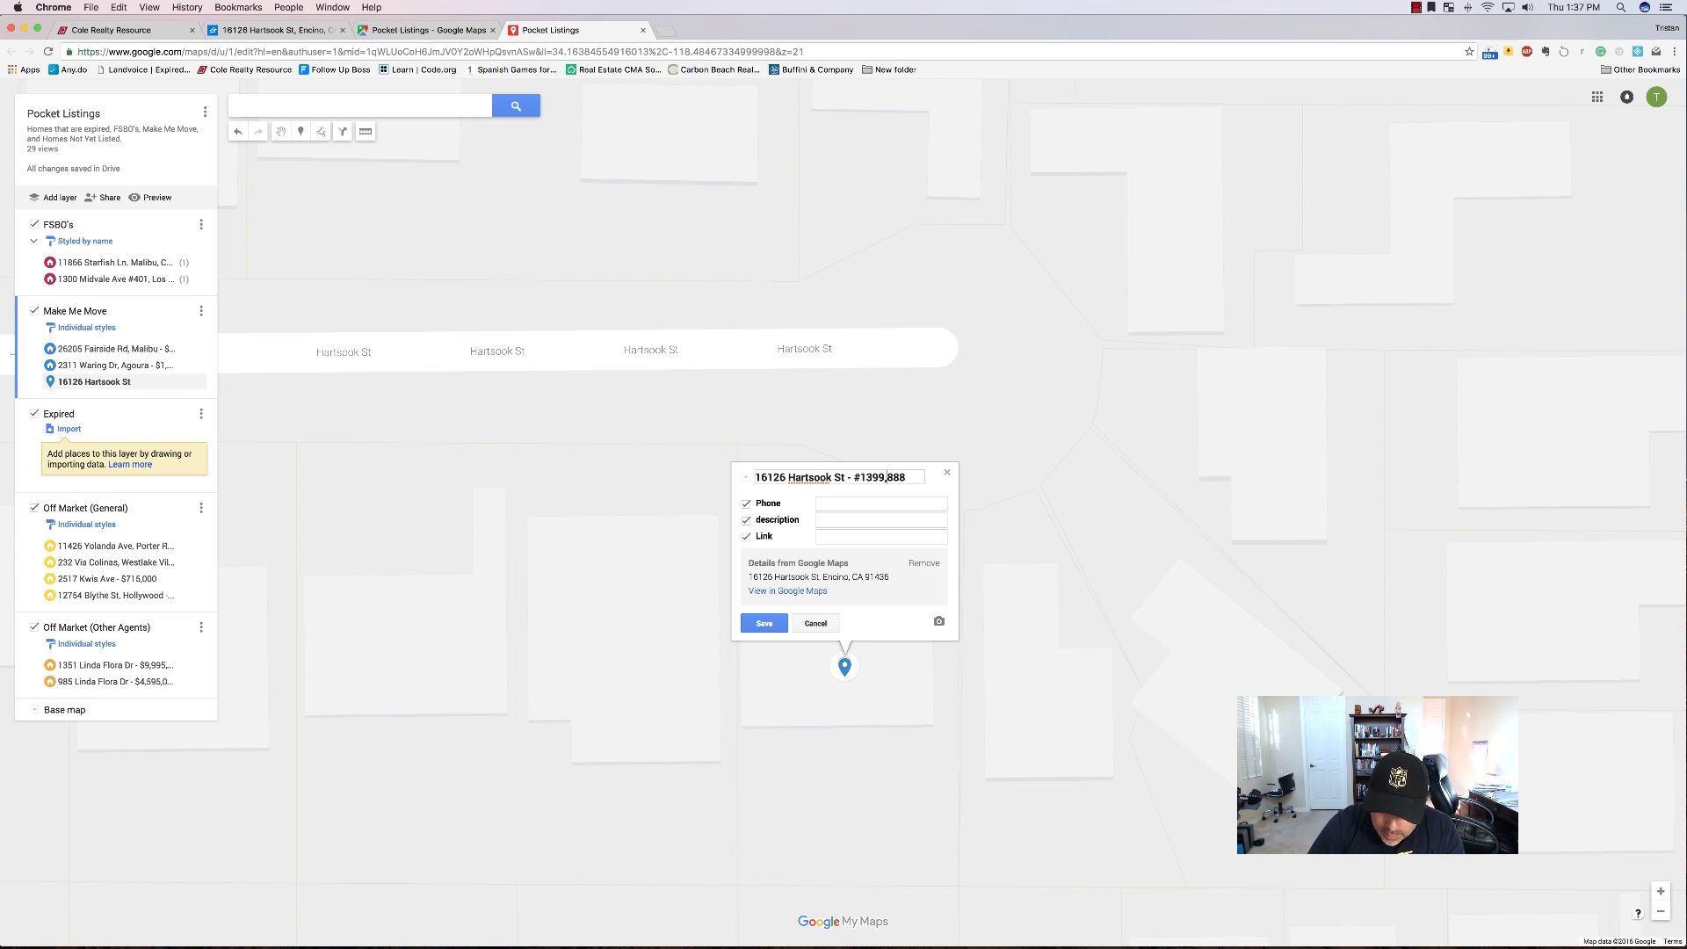
type(",")
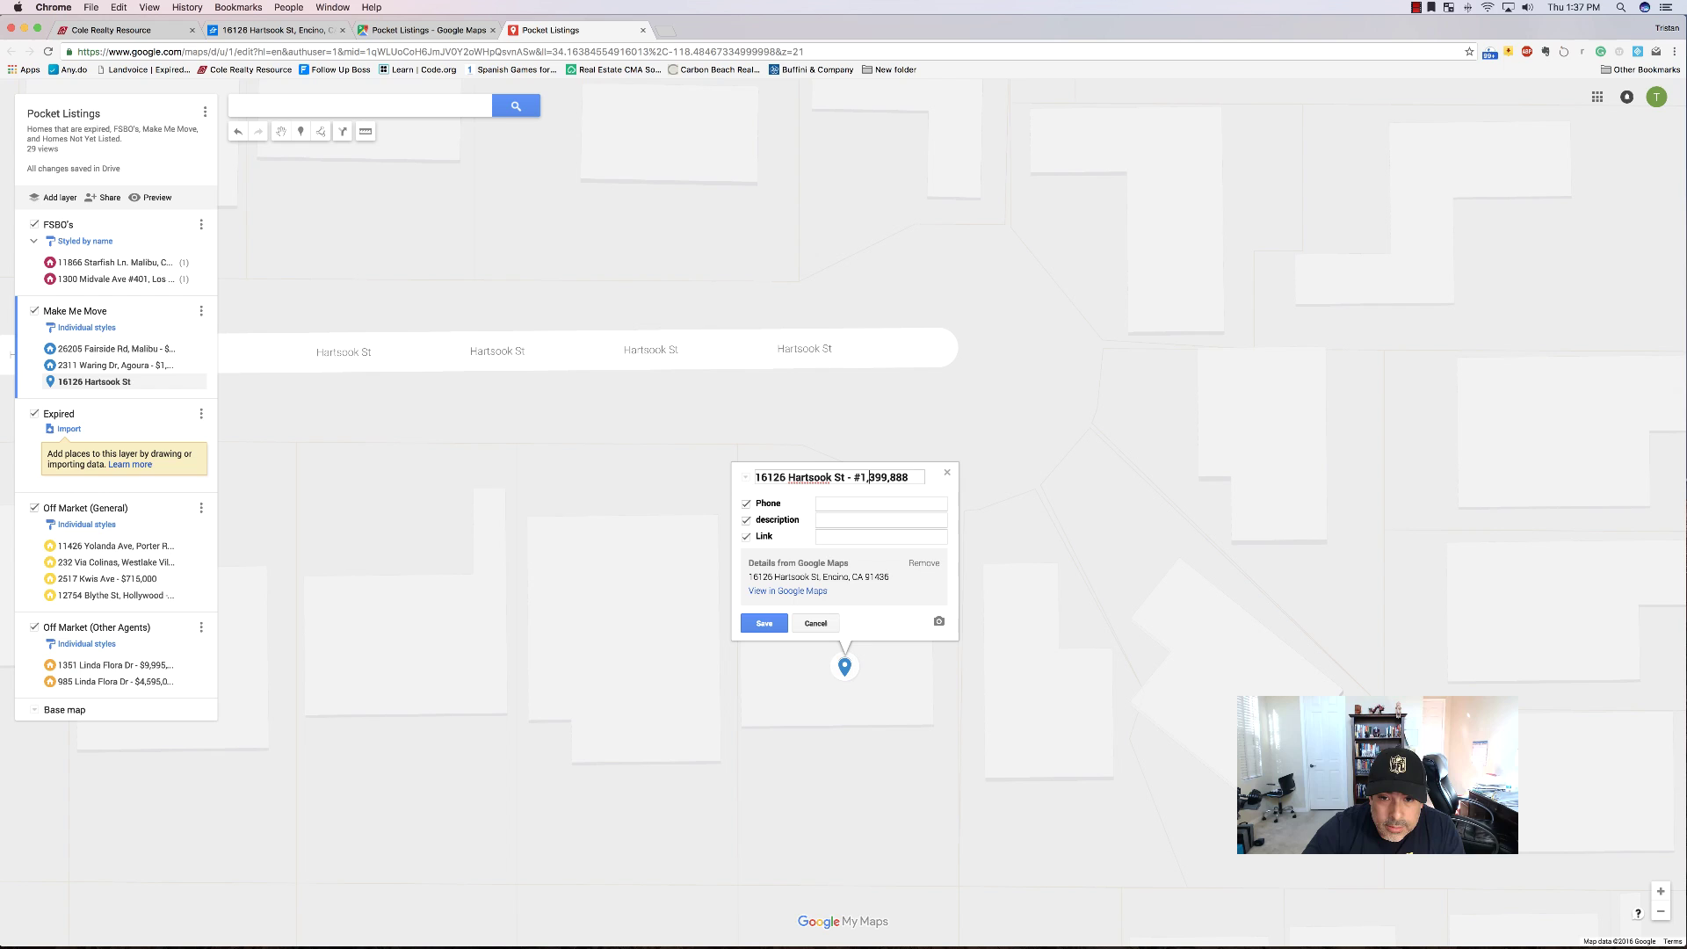
left_click(140, 30)
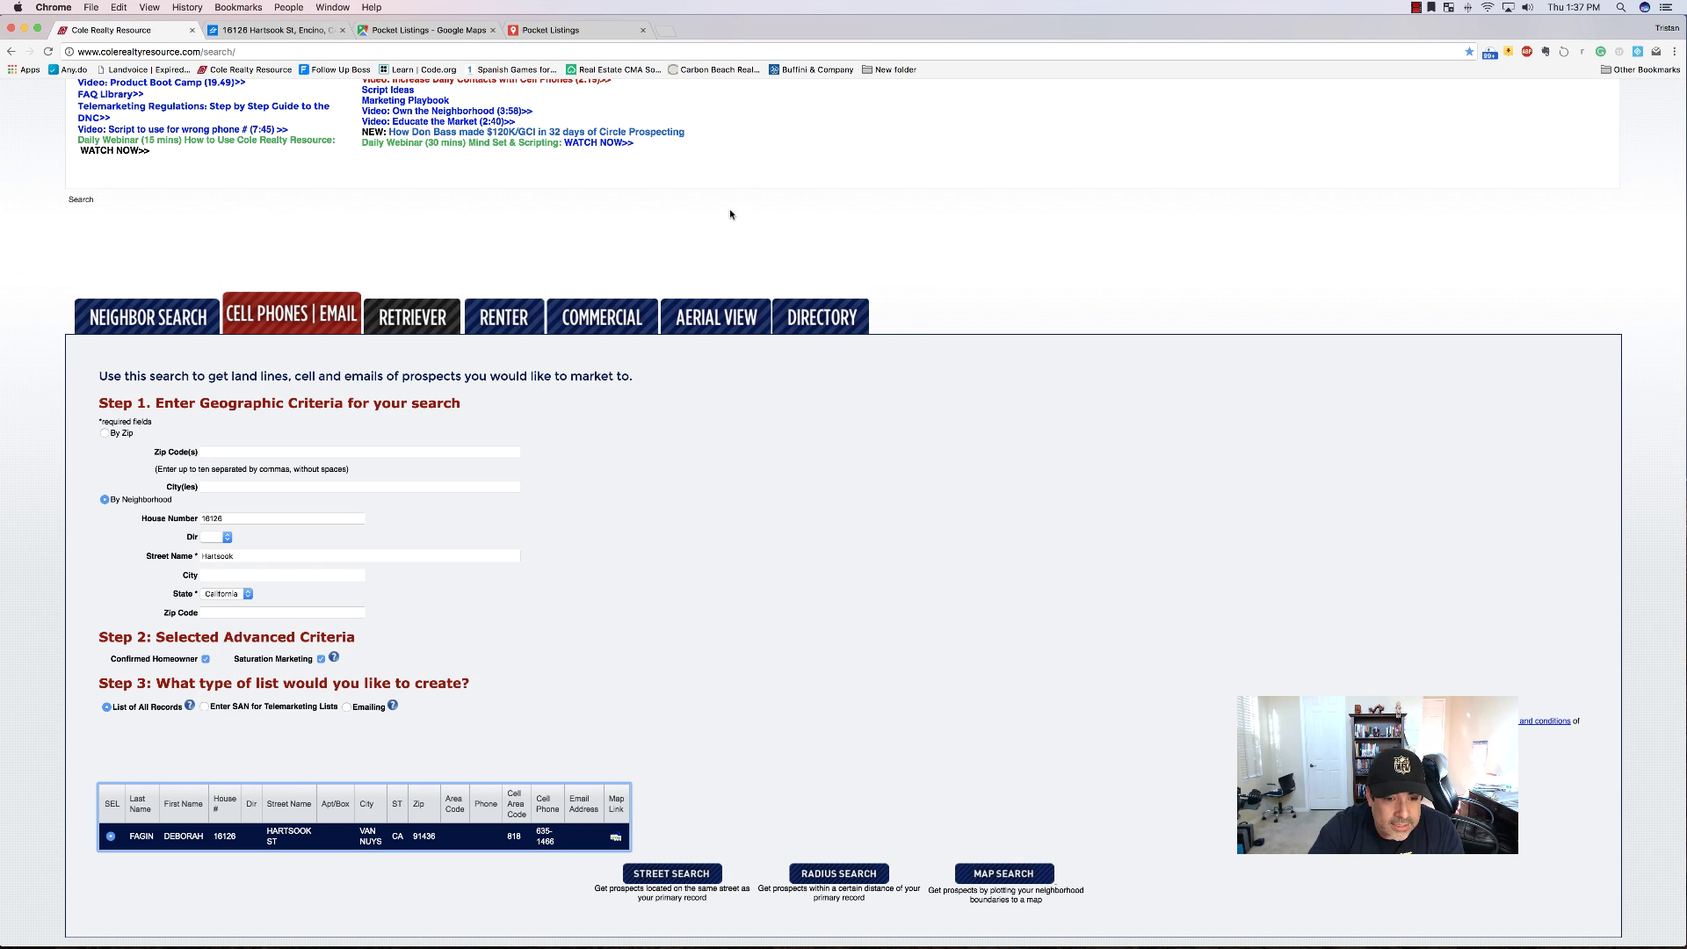
left_click(585, 32)
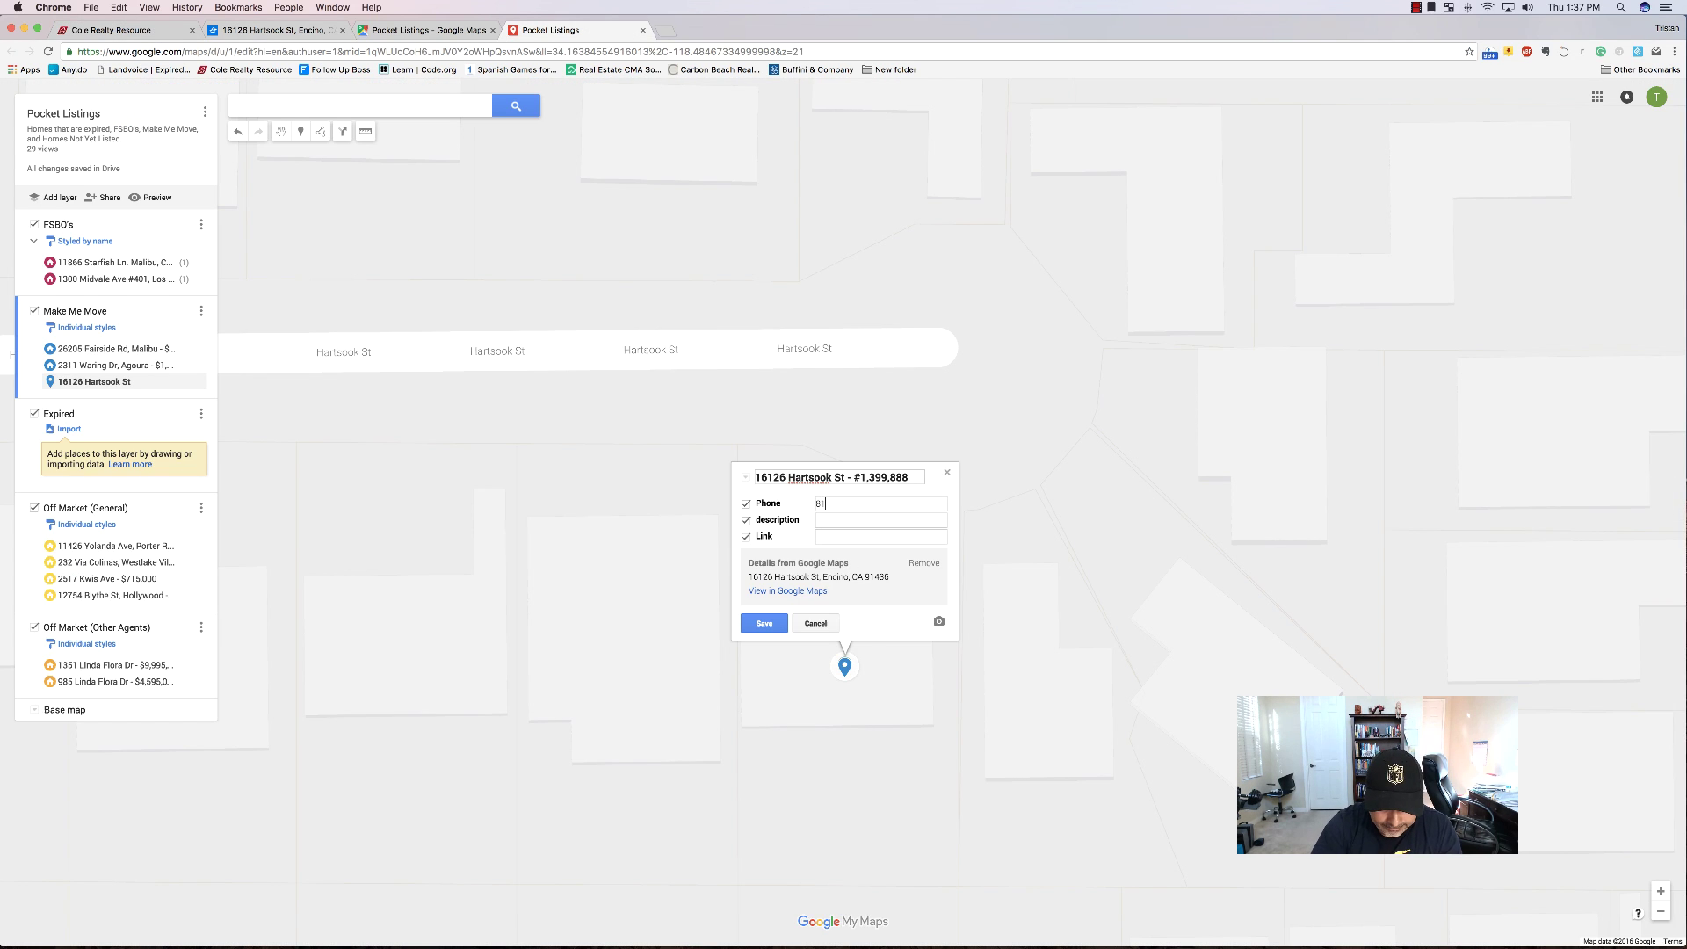
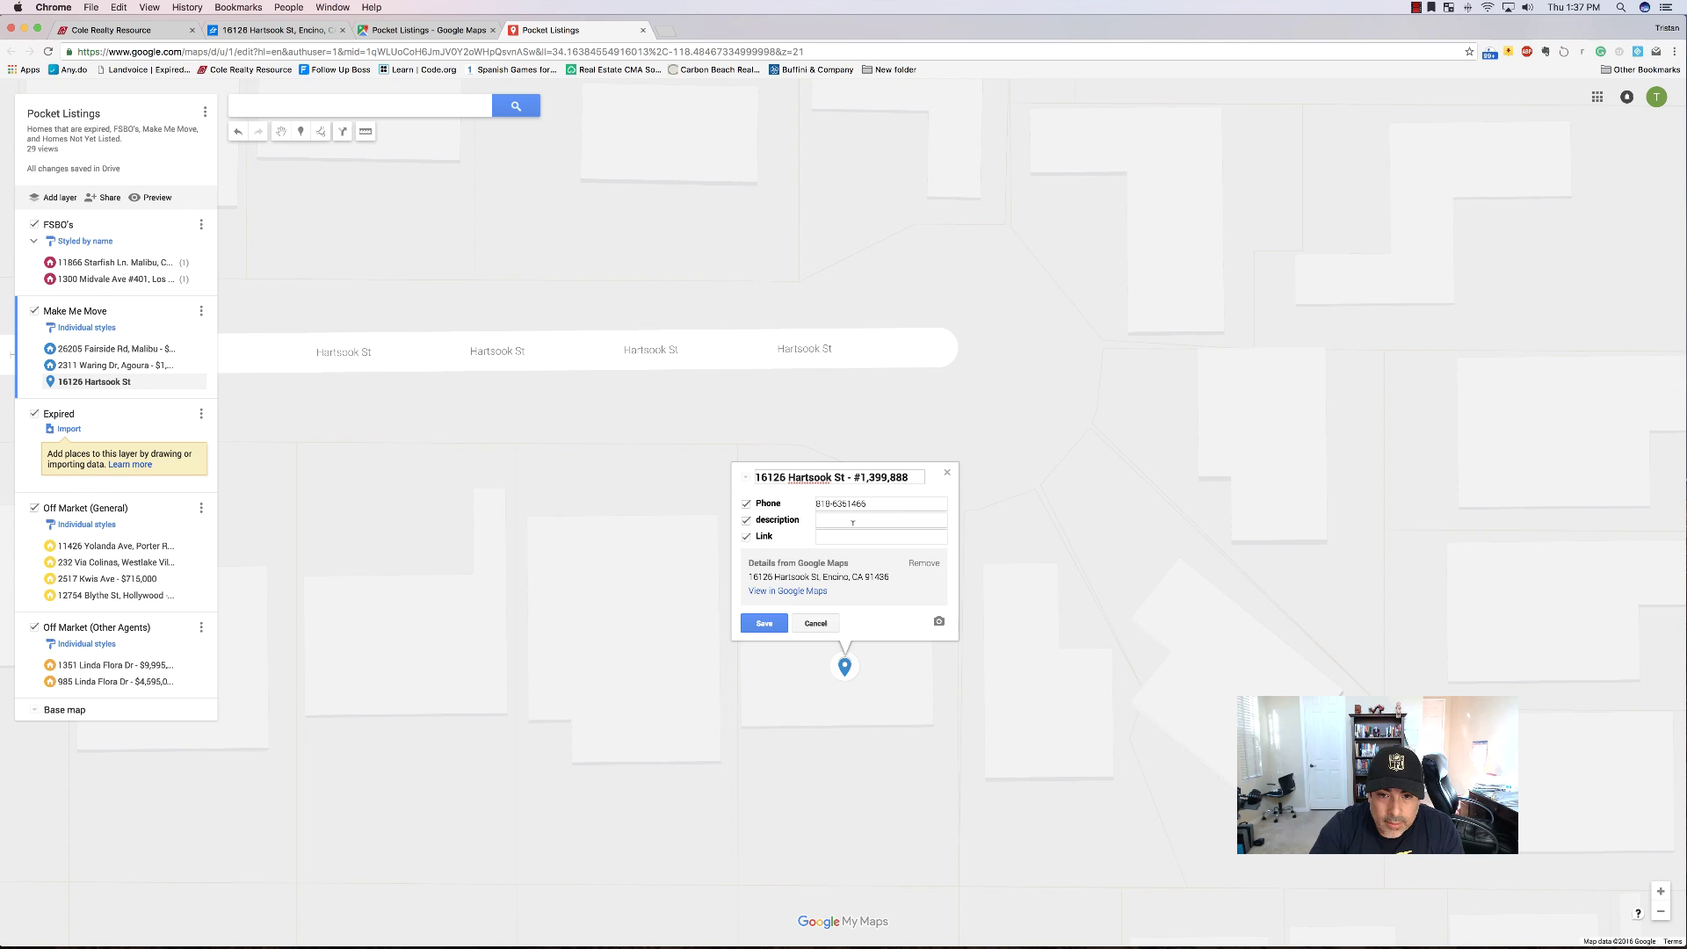
left_click(848, 503)
type("-")
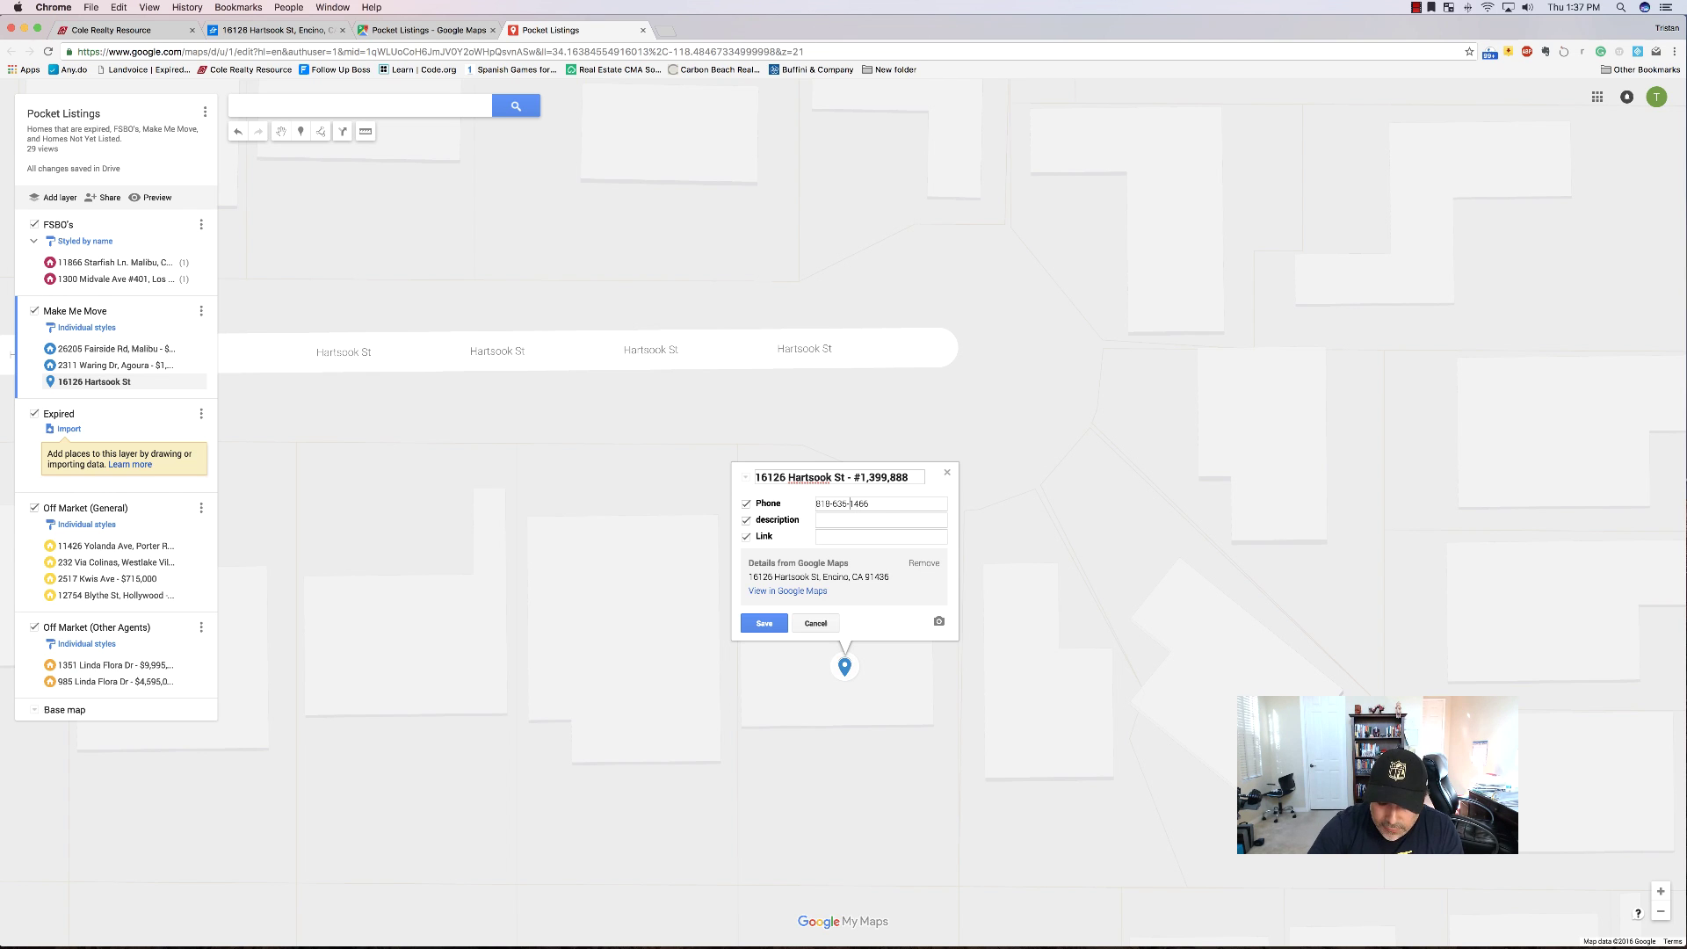
Paste the Zillow listing URL into the pin's Link field.
left_click(294, 33)
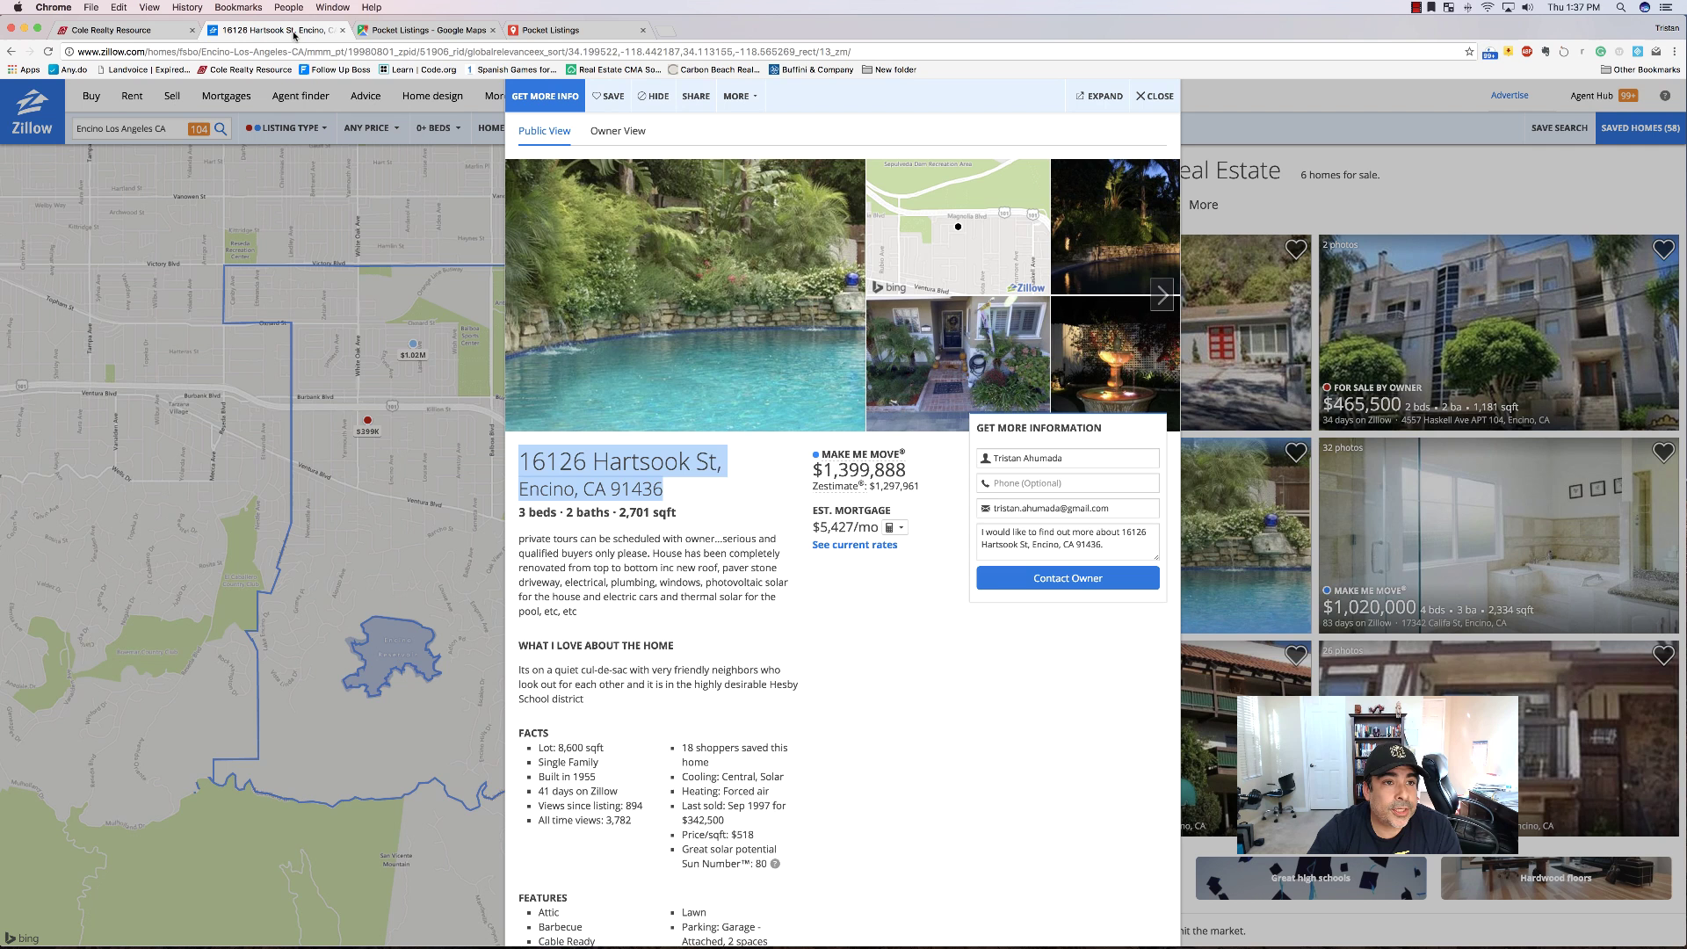
left_click(444, 51)
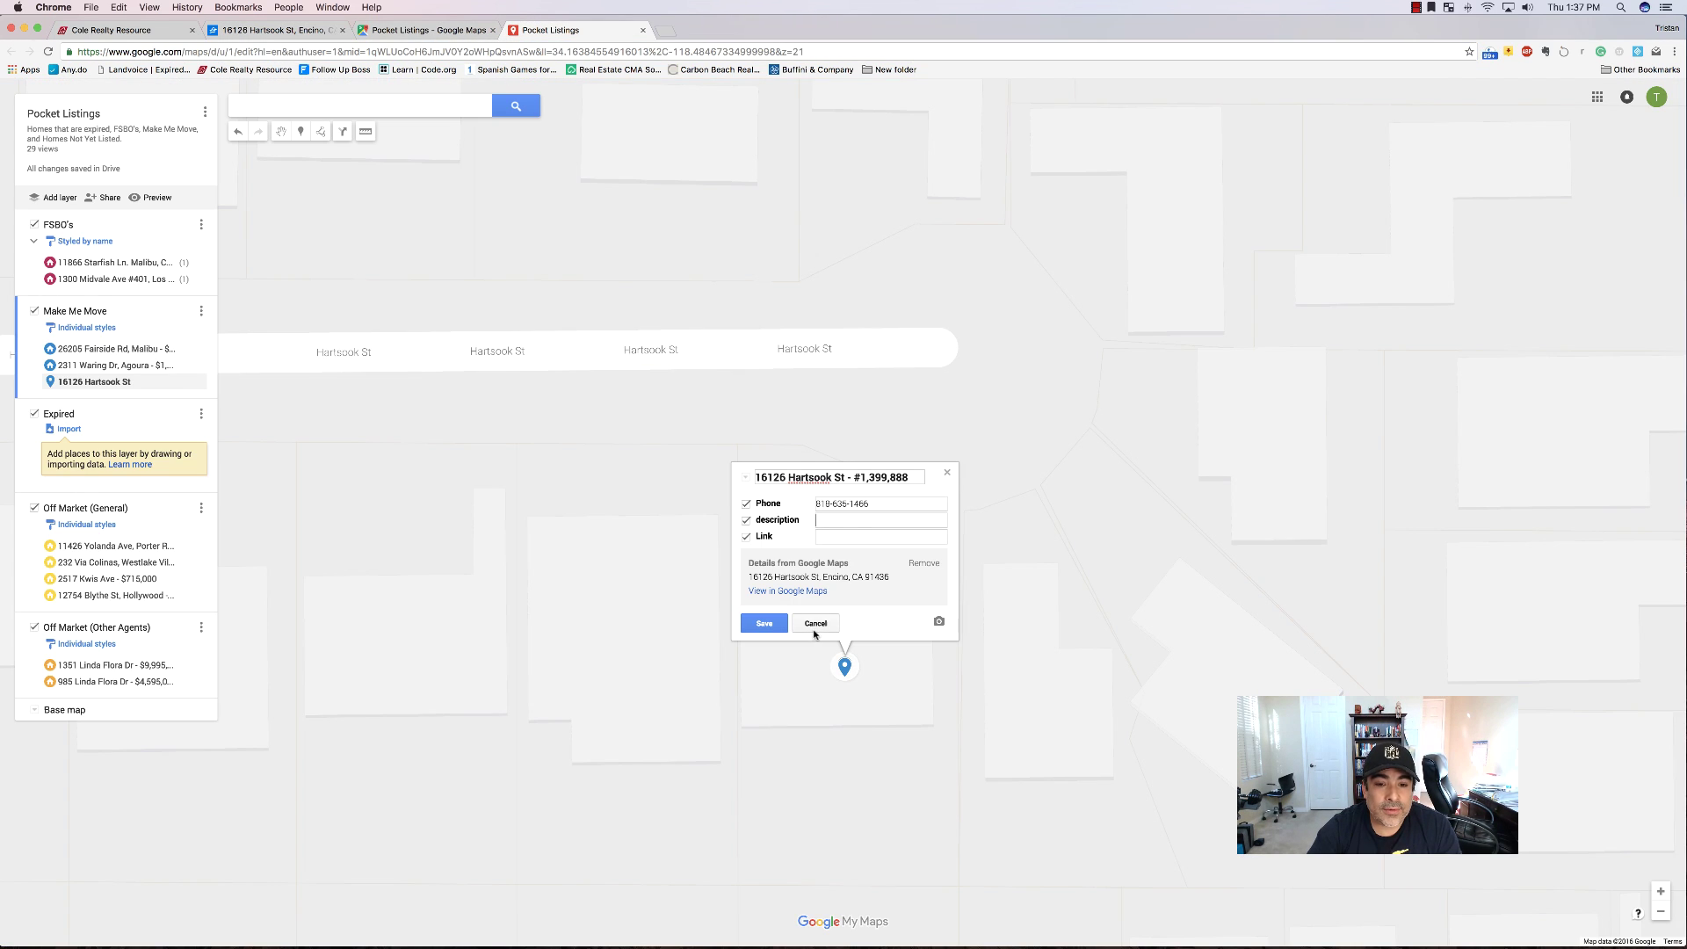
type("http://www.zillow.com/homes/fsbo/Encino-Los-Angeles-CA/mmm_pt/19980801_zpid/51906_rid/globalrelevanceex_sort/34.199522,-118.442187,34.113155,-118.565269_rect/13_zm/")
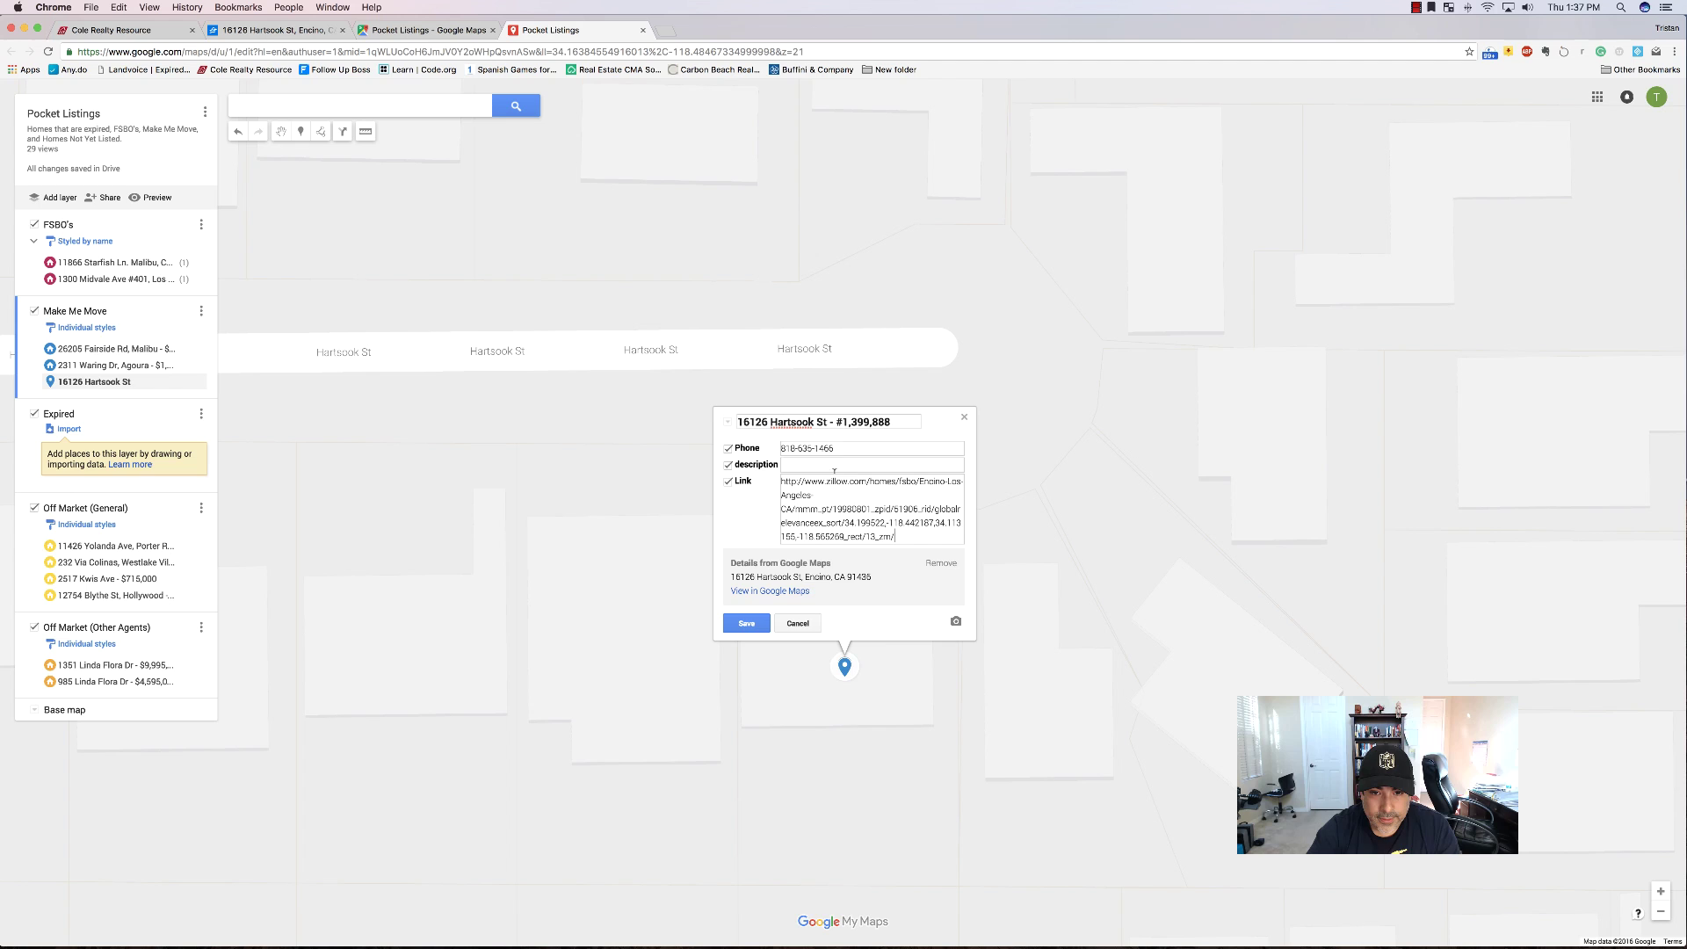
Write the description '3 + 2 Baths' and begin appending the square footage from Zillow.
left_click(830, 464)
type("3")
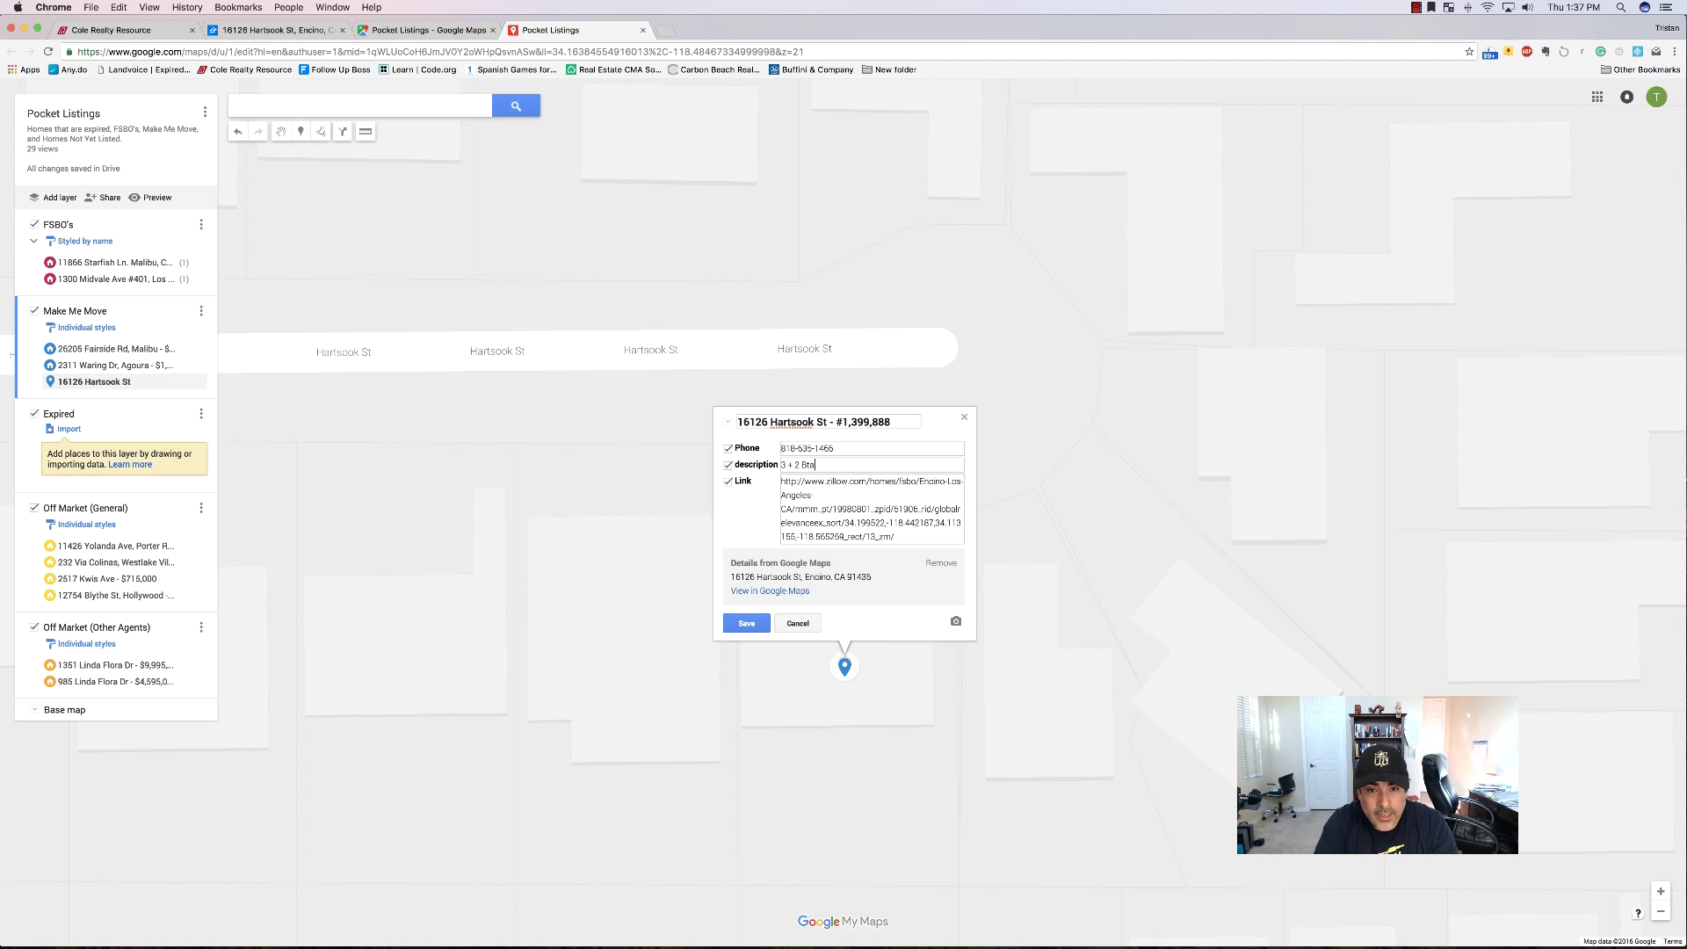
type(" + 2 Baths")
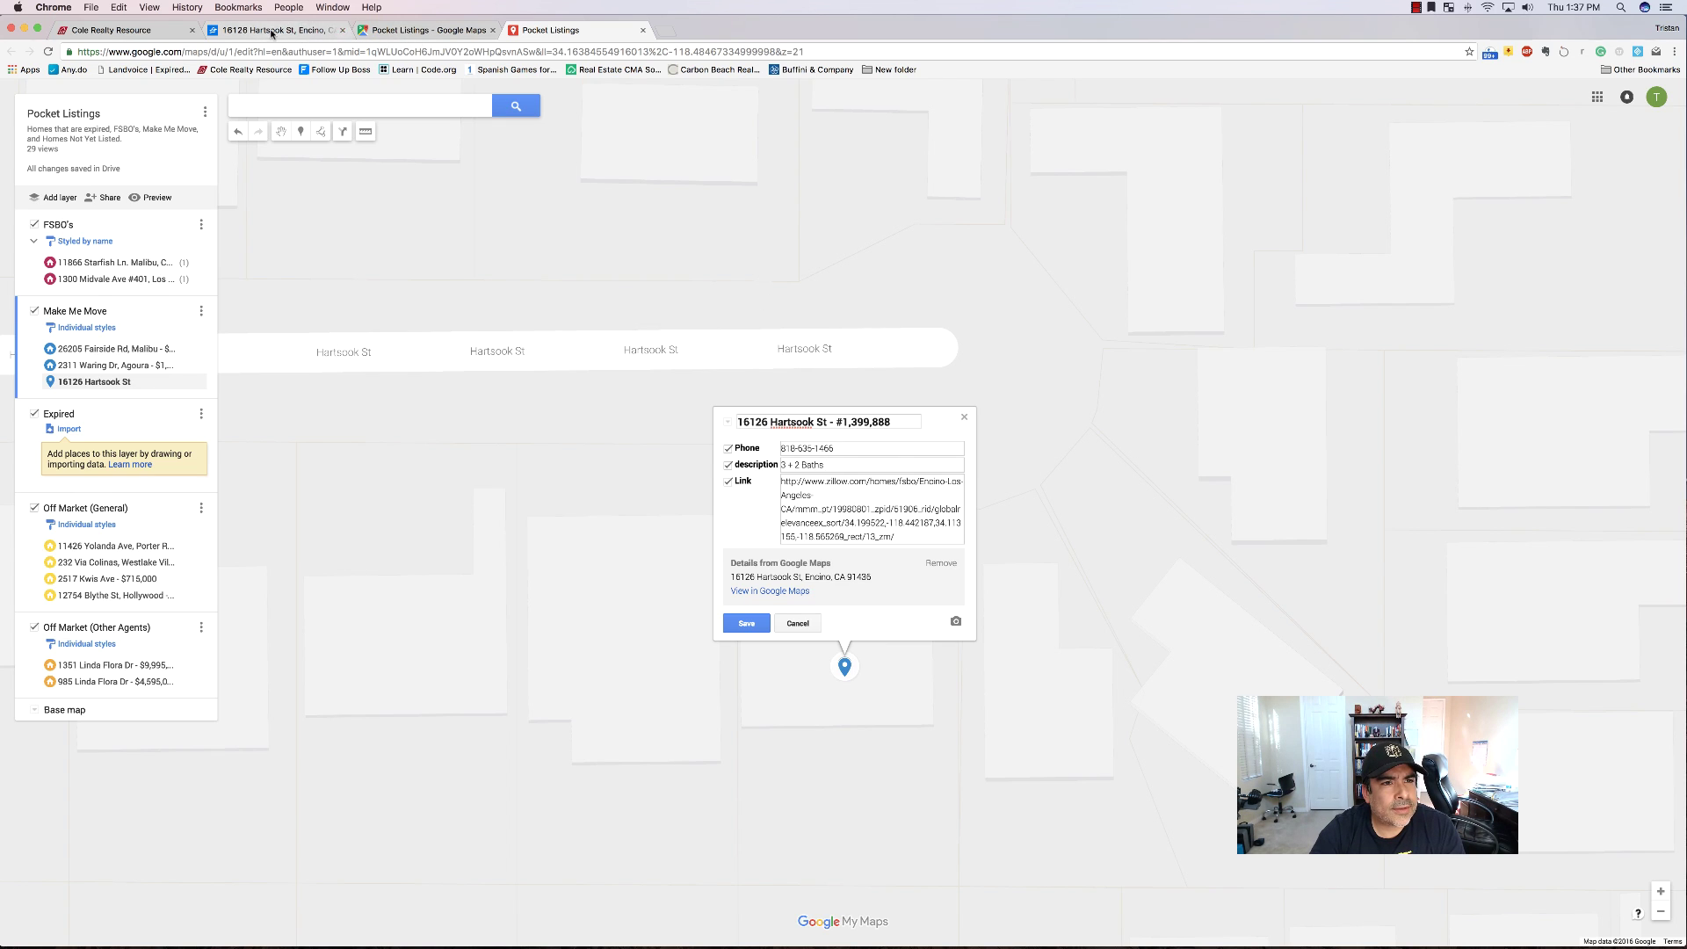
left_click(325, 30)
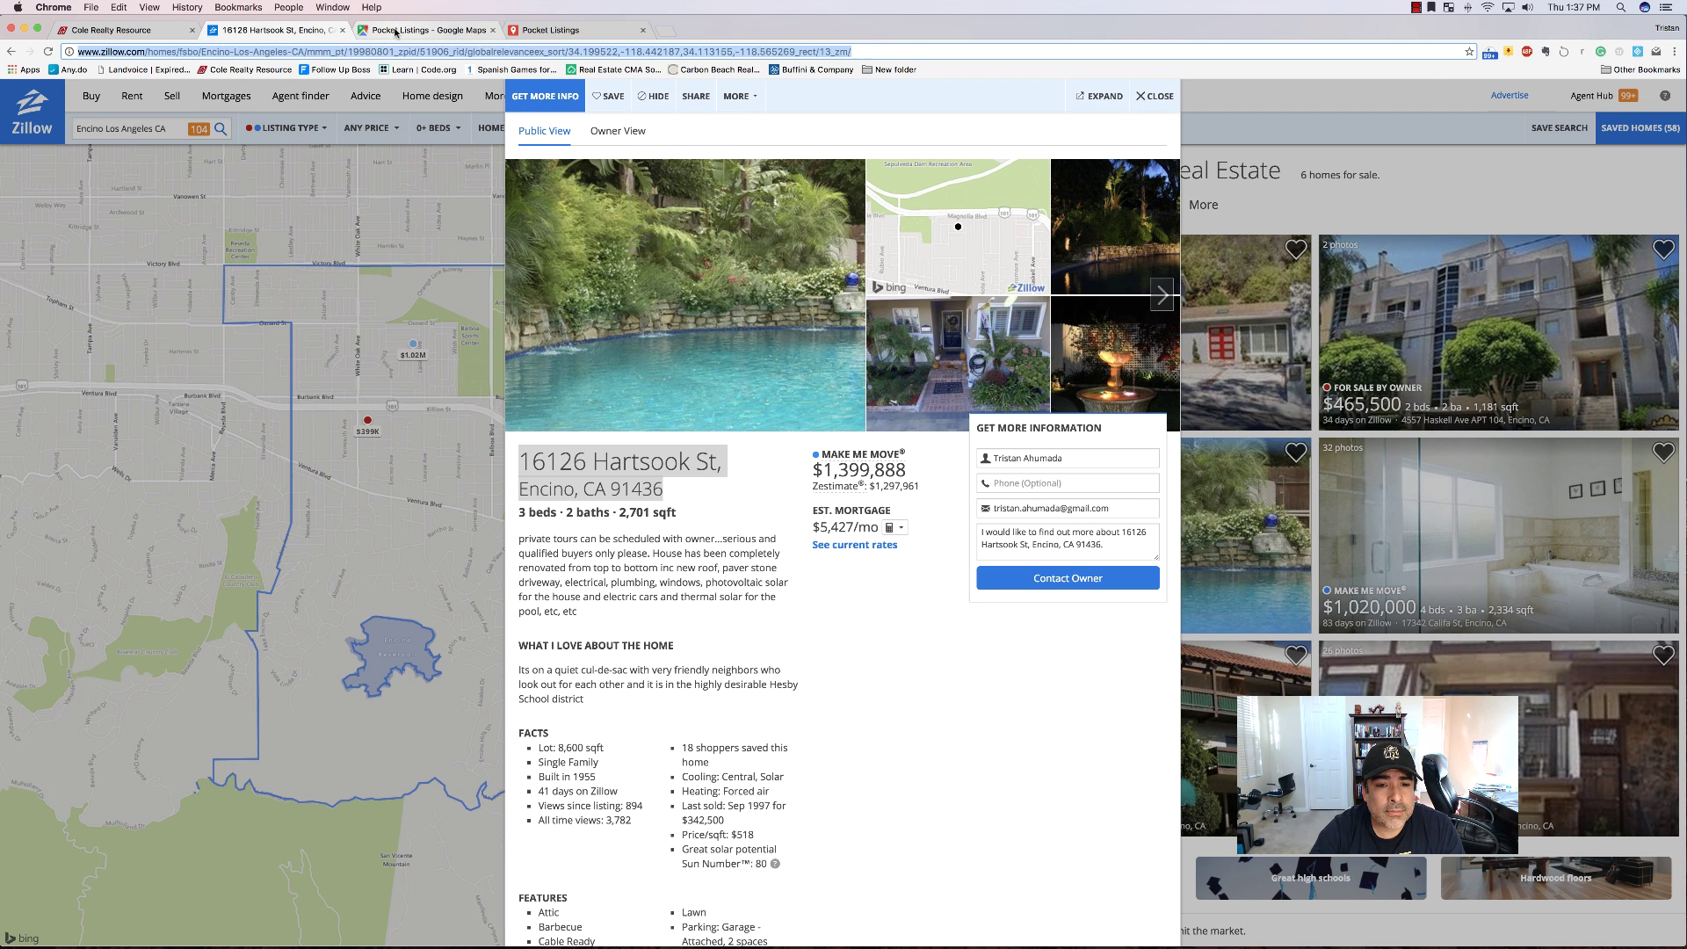
left_click(395, 33)
left_click(551, 30)
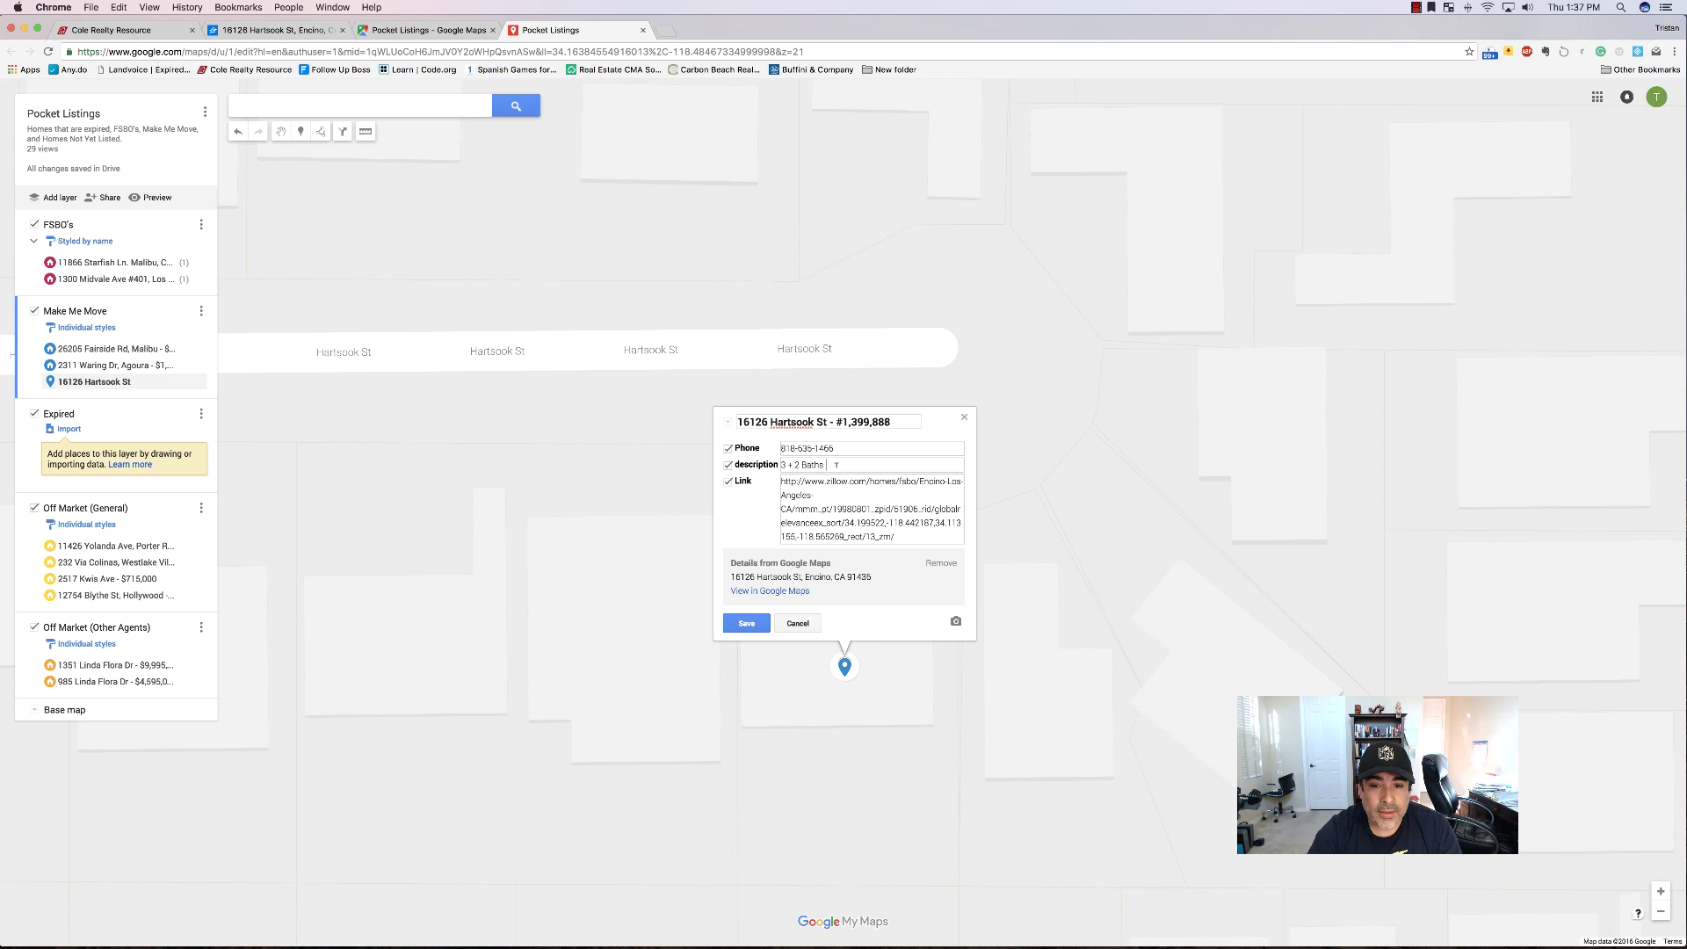
type("- 2700")
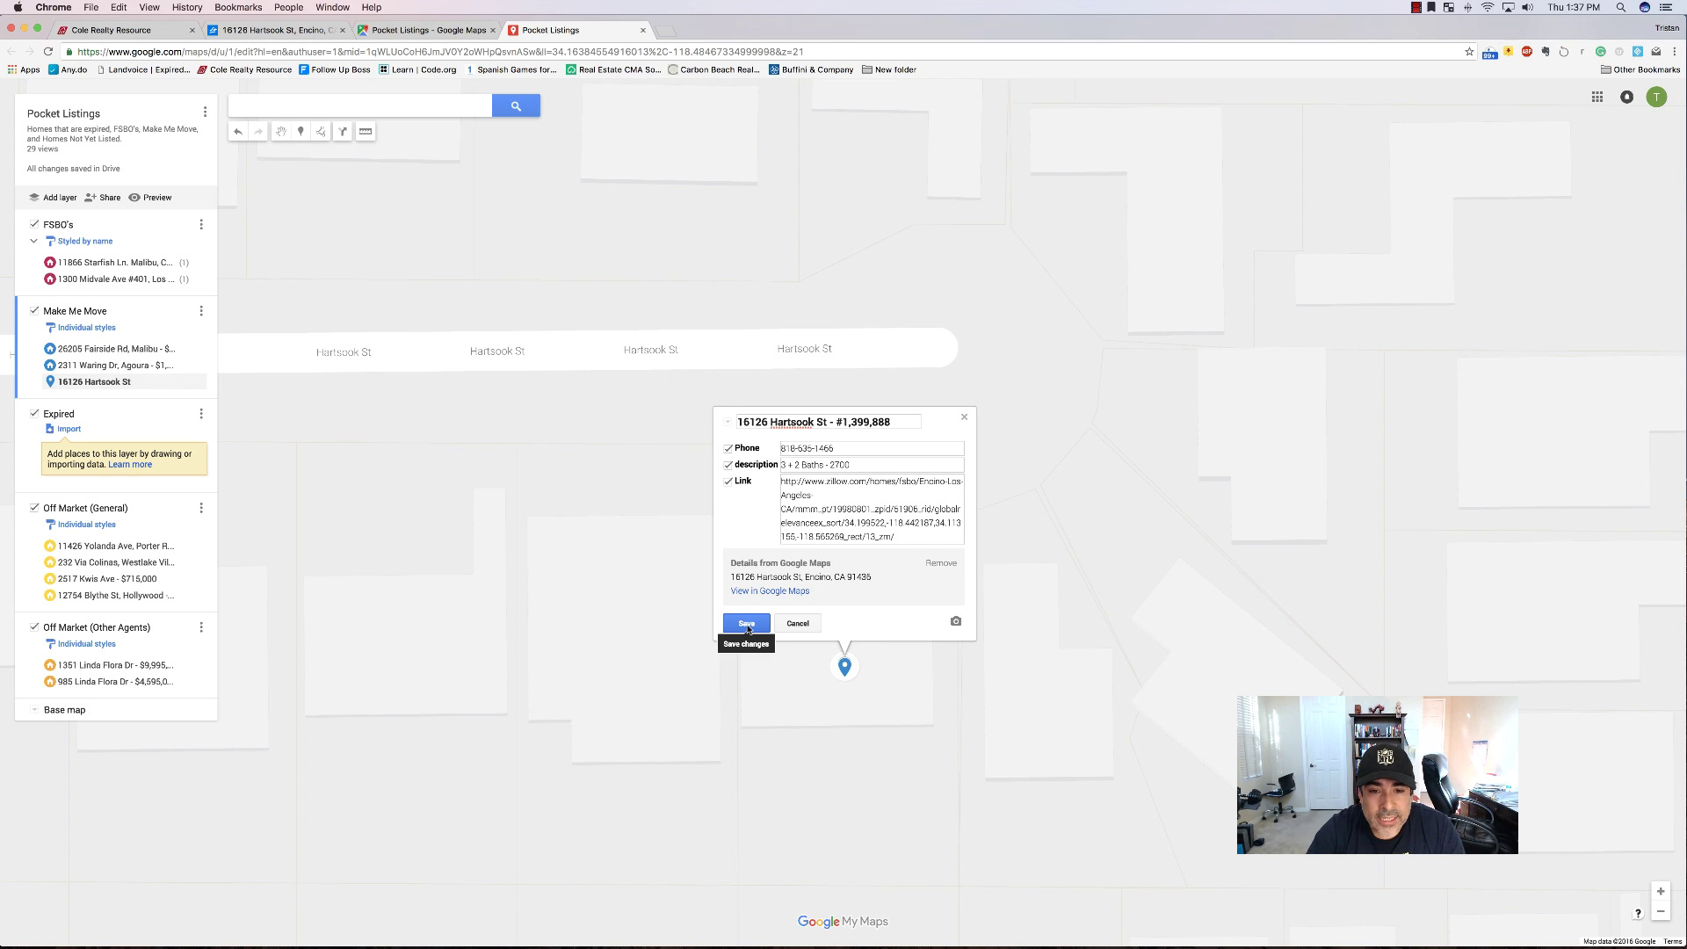
Save the pin's details and restyle it as a blue house icon.
left_click(746, 625)
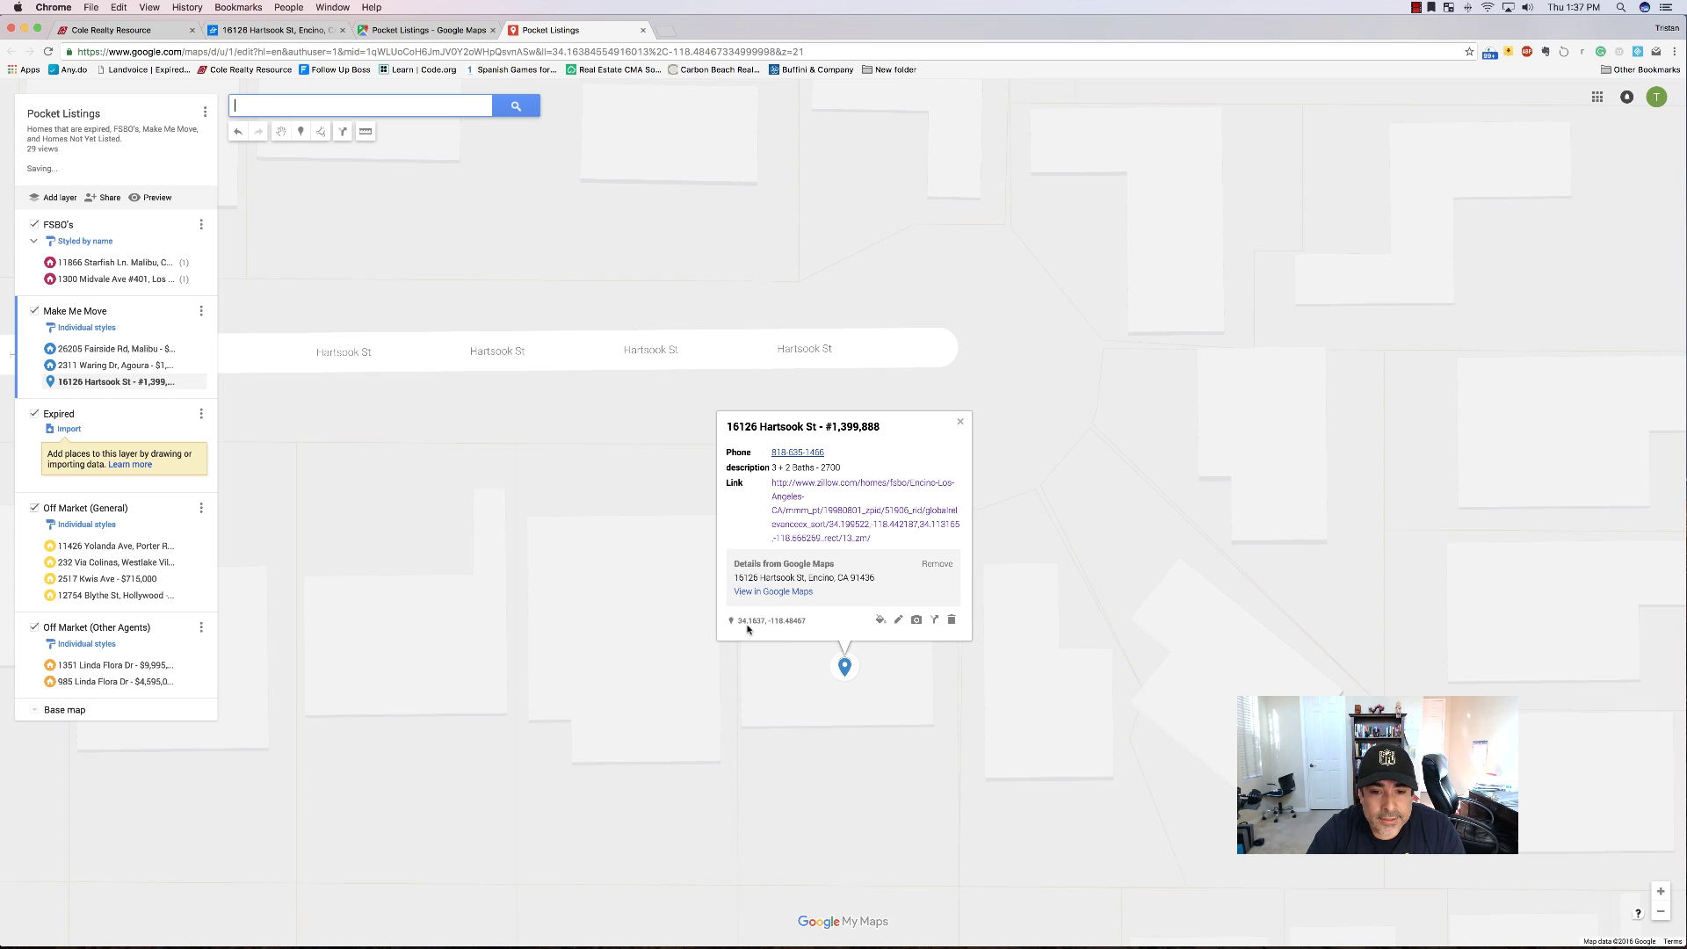
left_click(880, 621)
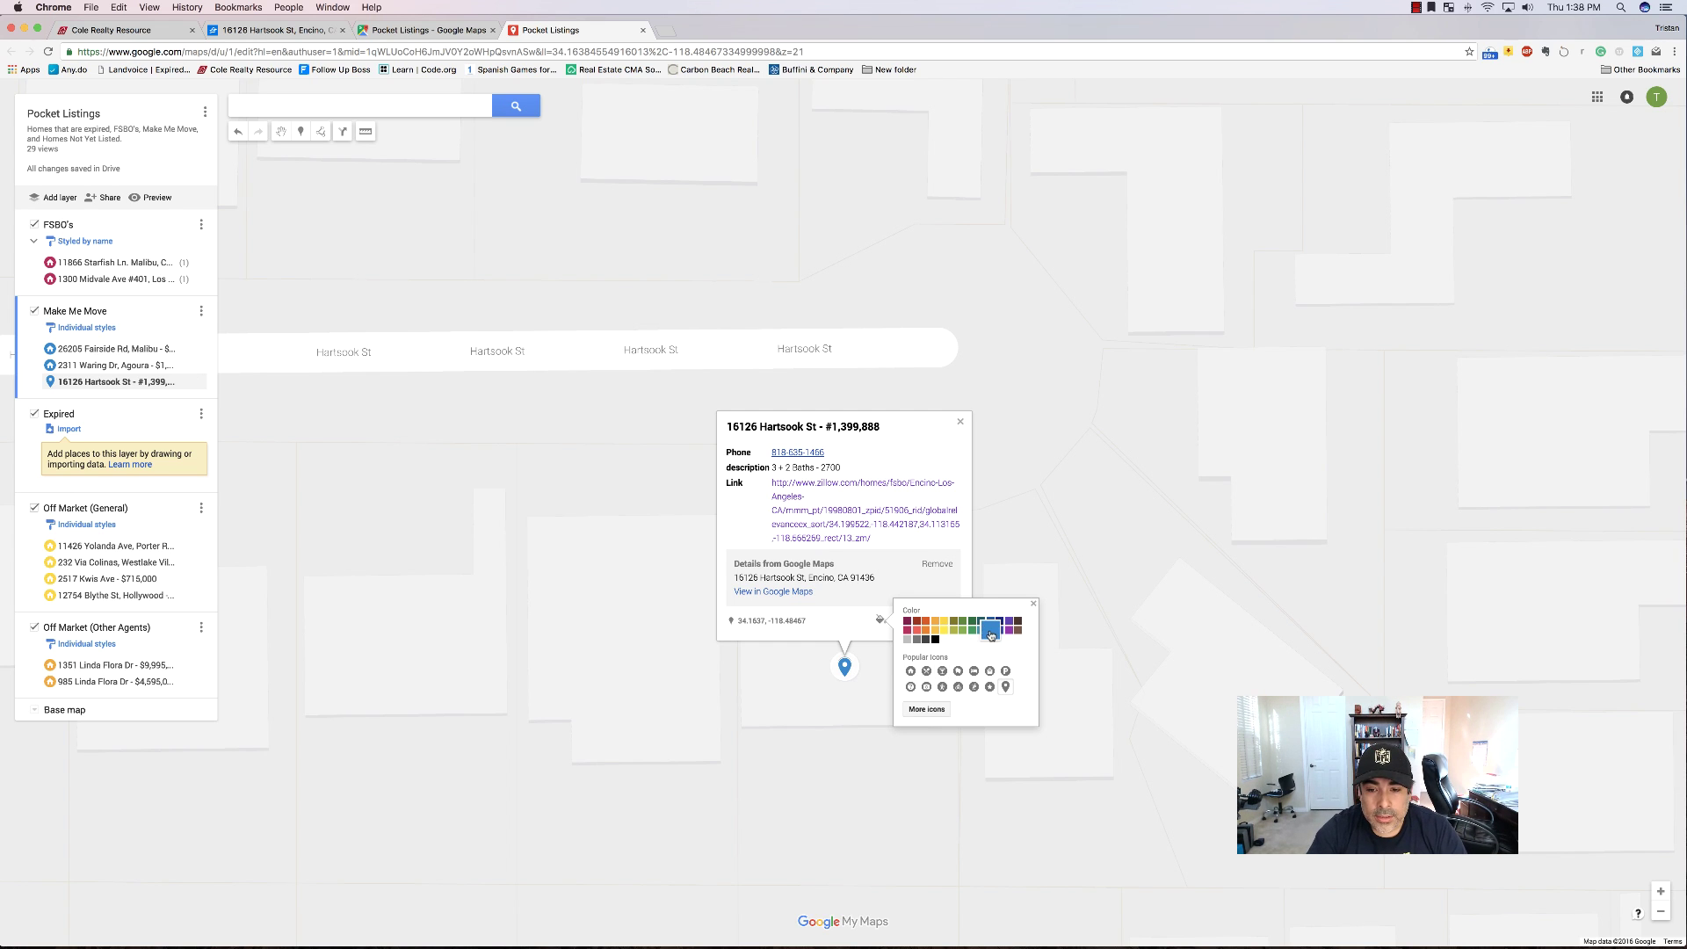
left_click(910, 672)
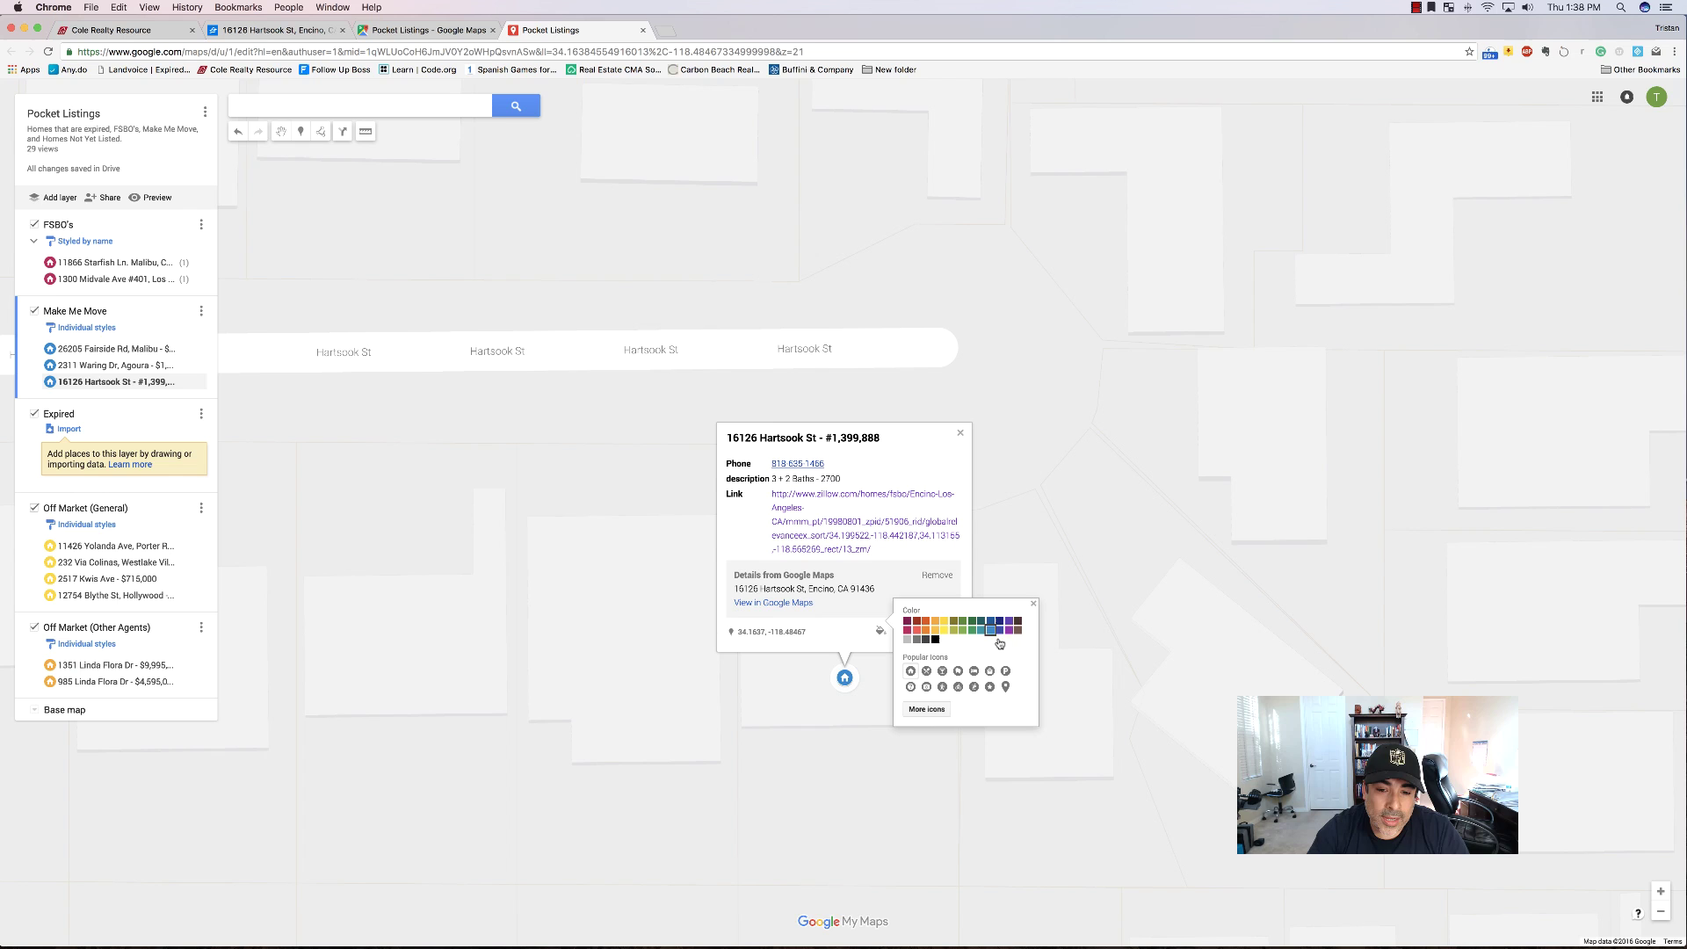
left_click(1033, 604)
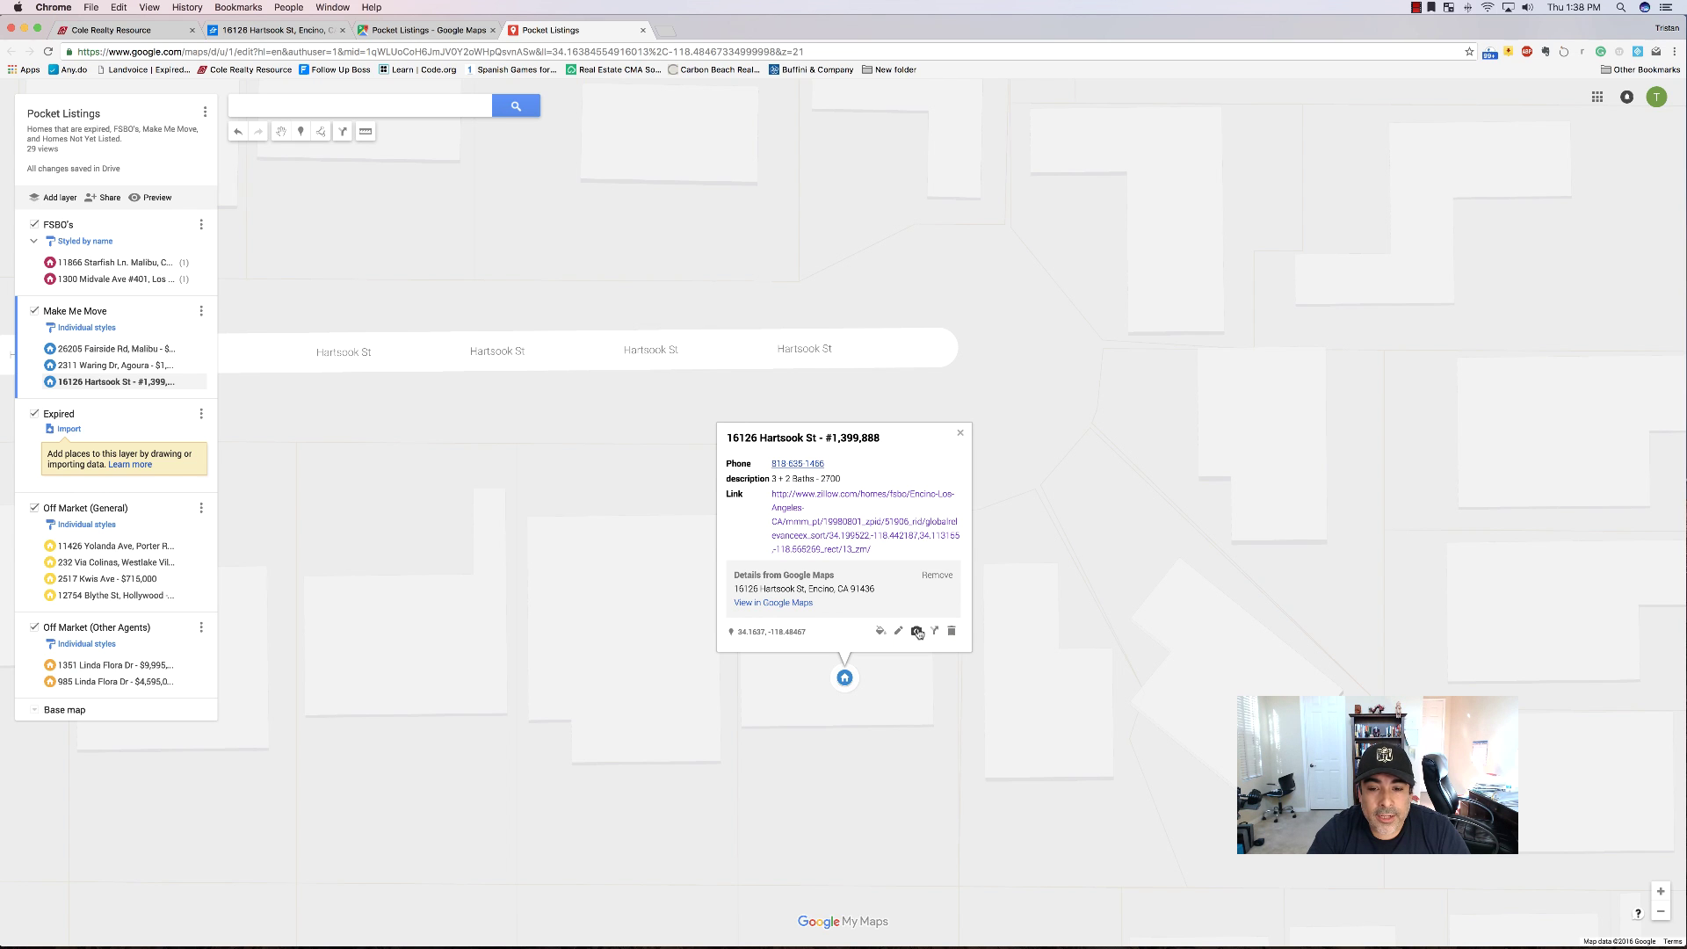
left_click(273, 30)
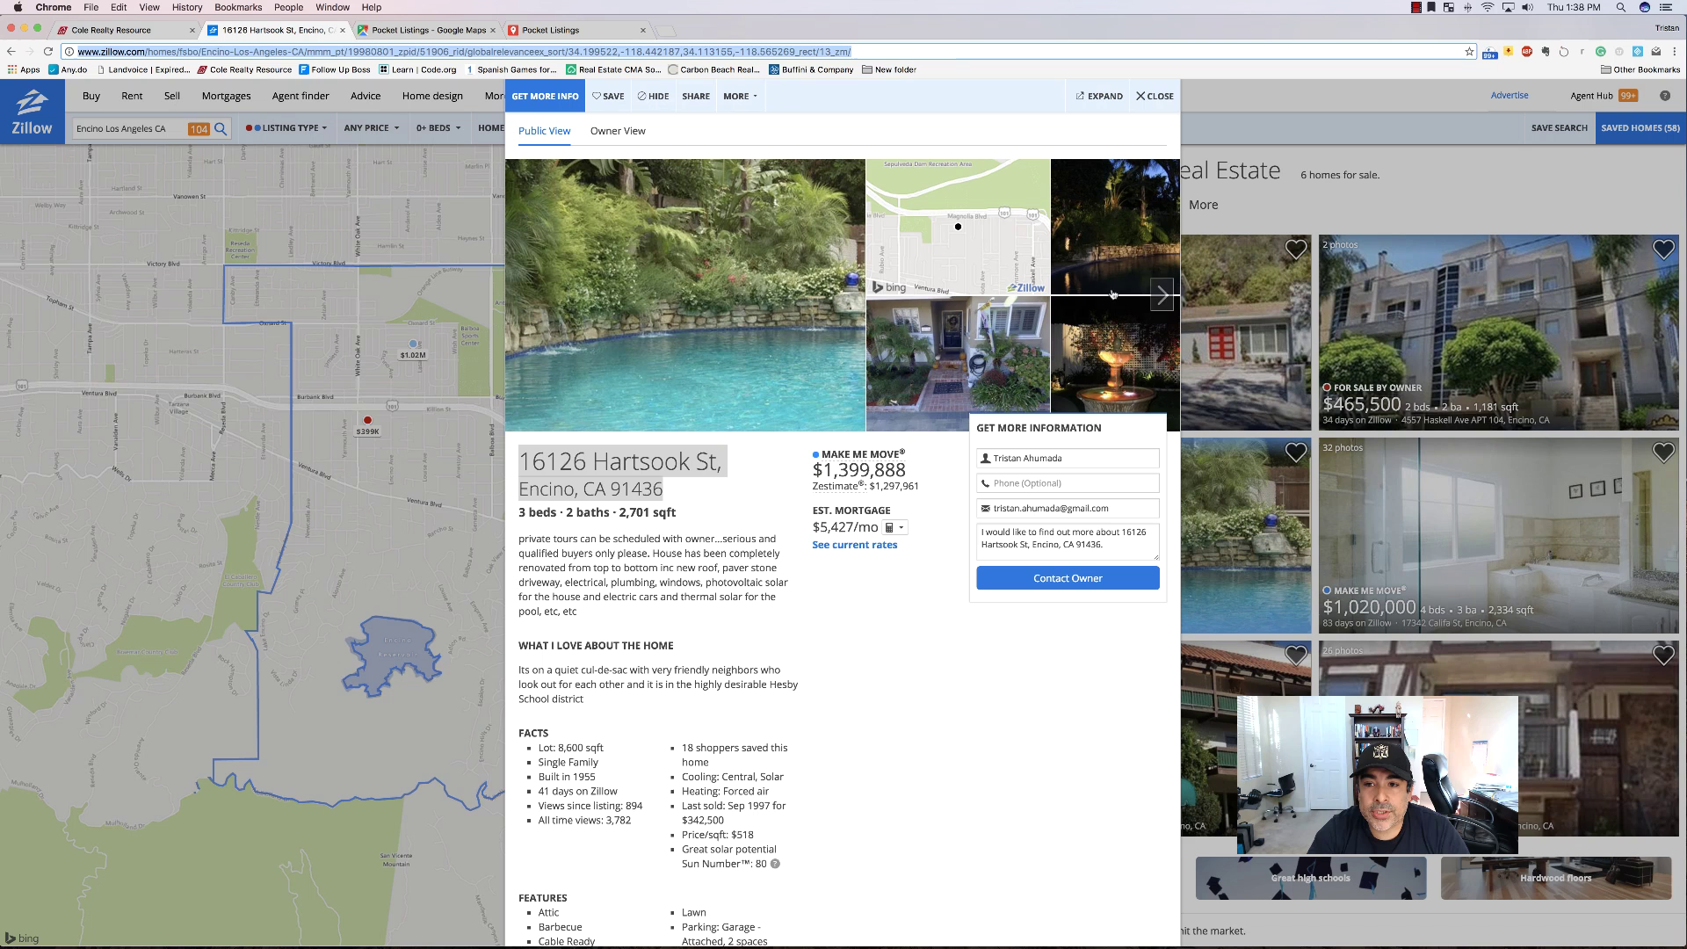
Page through the Zillow listing photos and open the aerial cul-de-sac photo full size.
left_click(1162, 295)
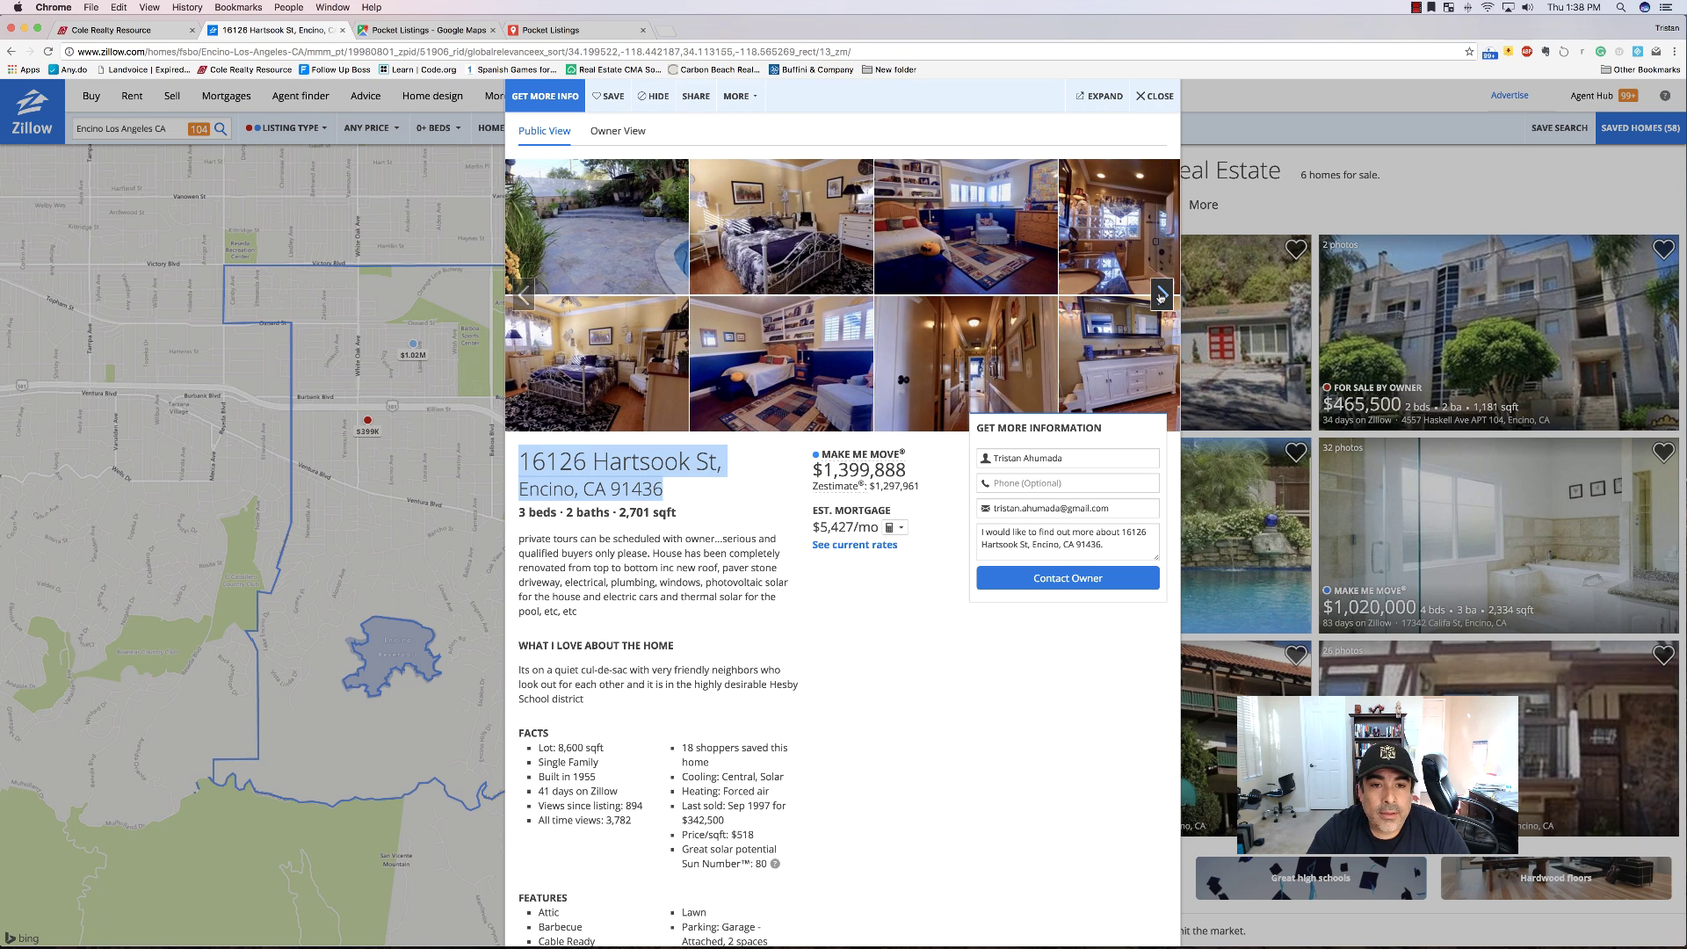
left_click(1162, 295)
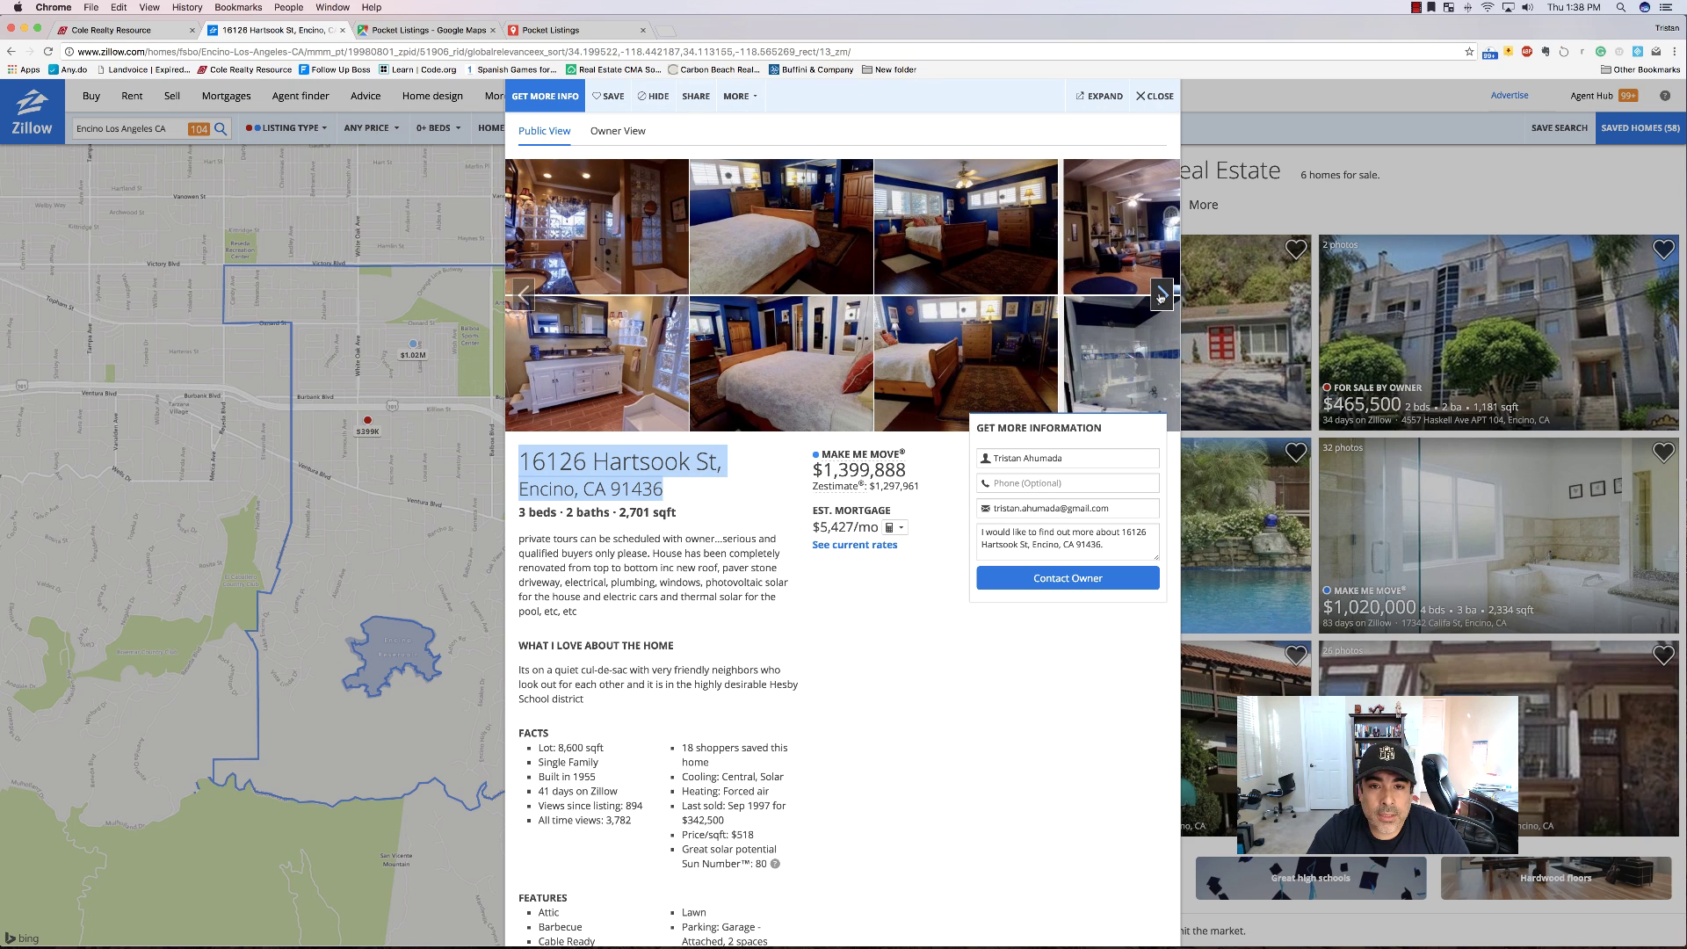
left_click(1161, 295)
left_click(1162, 296)
left_click(1161, 295)
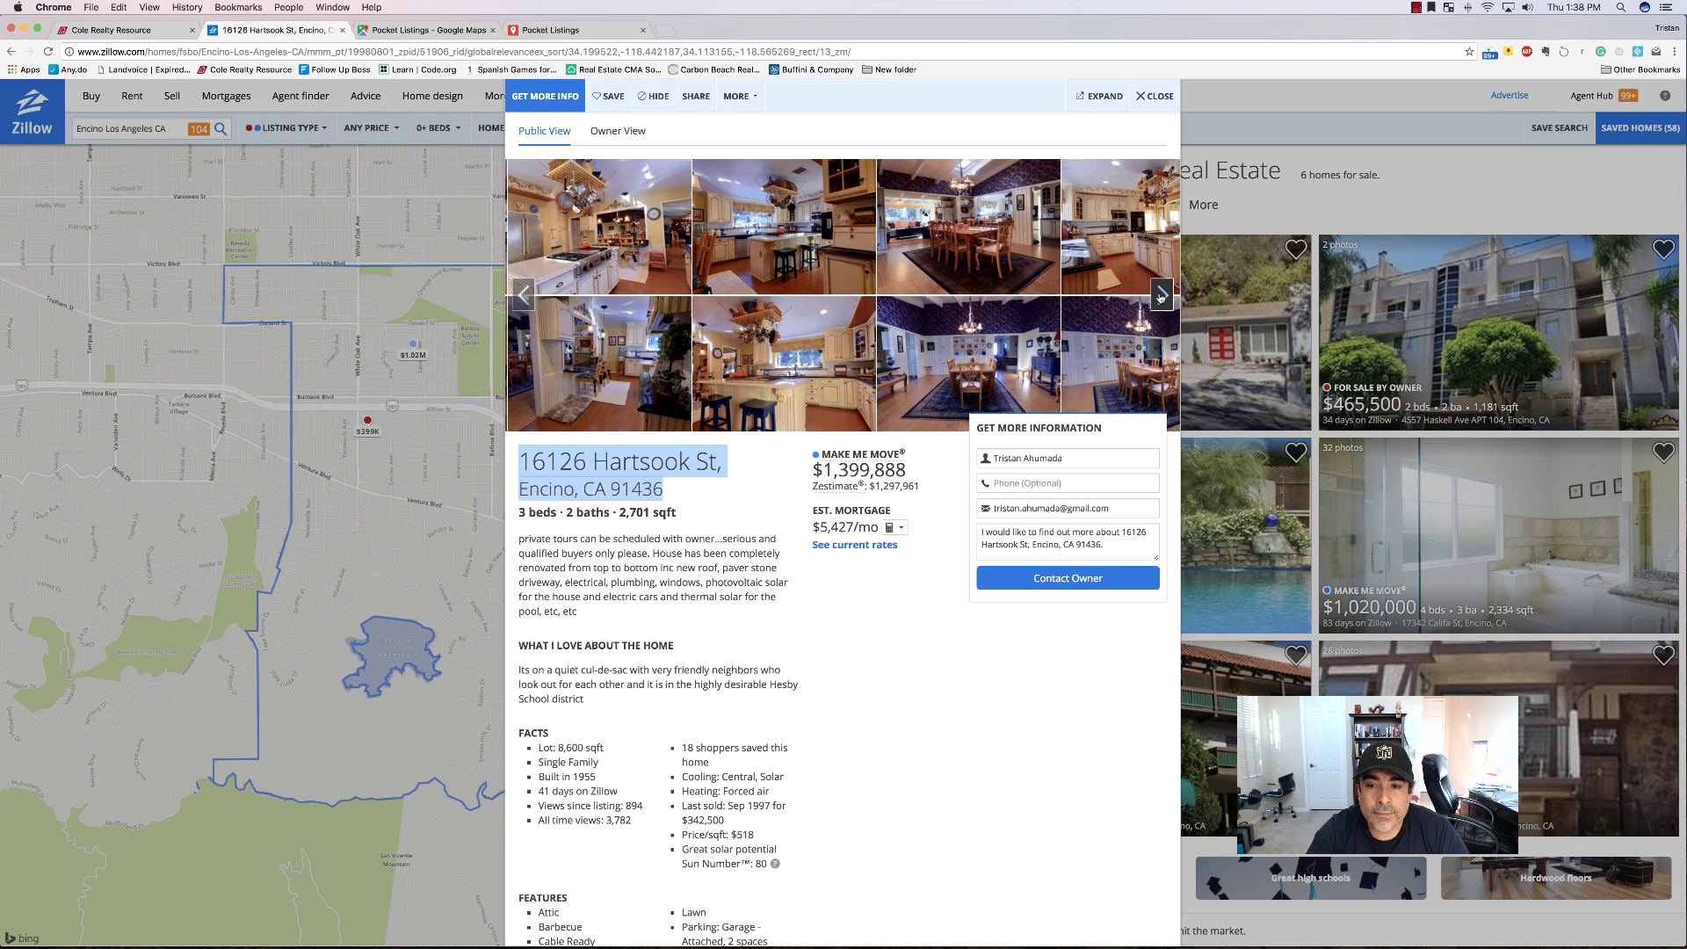
left_click(1162, 295)
left_click(1162, 296)
left_click(1162, 296)
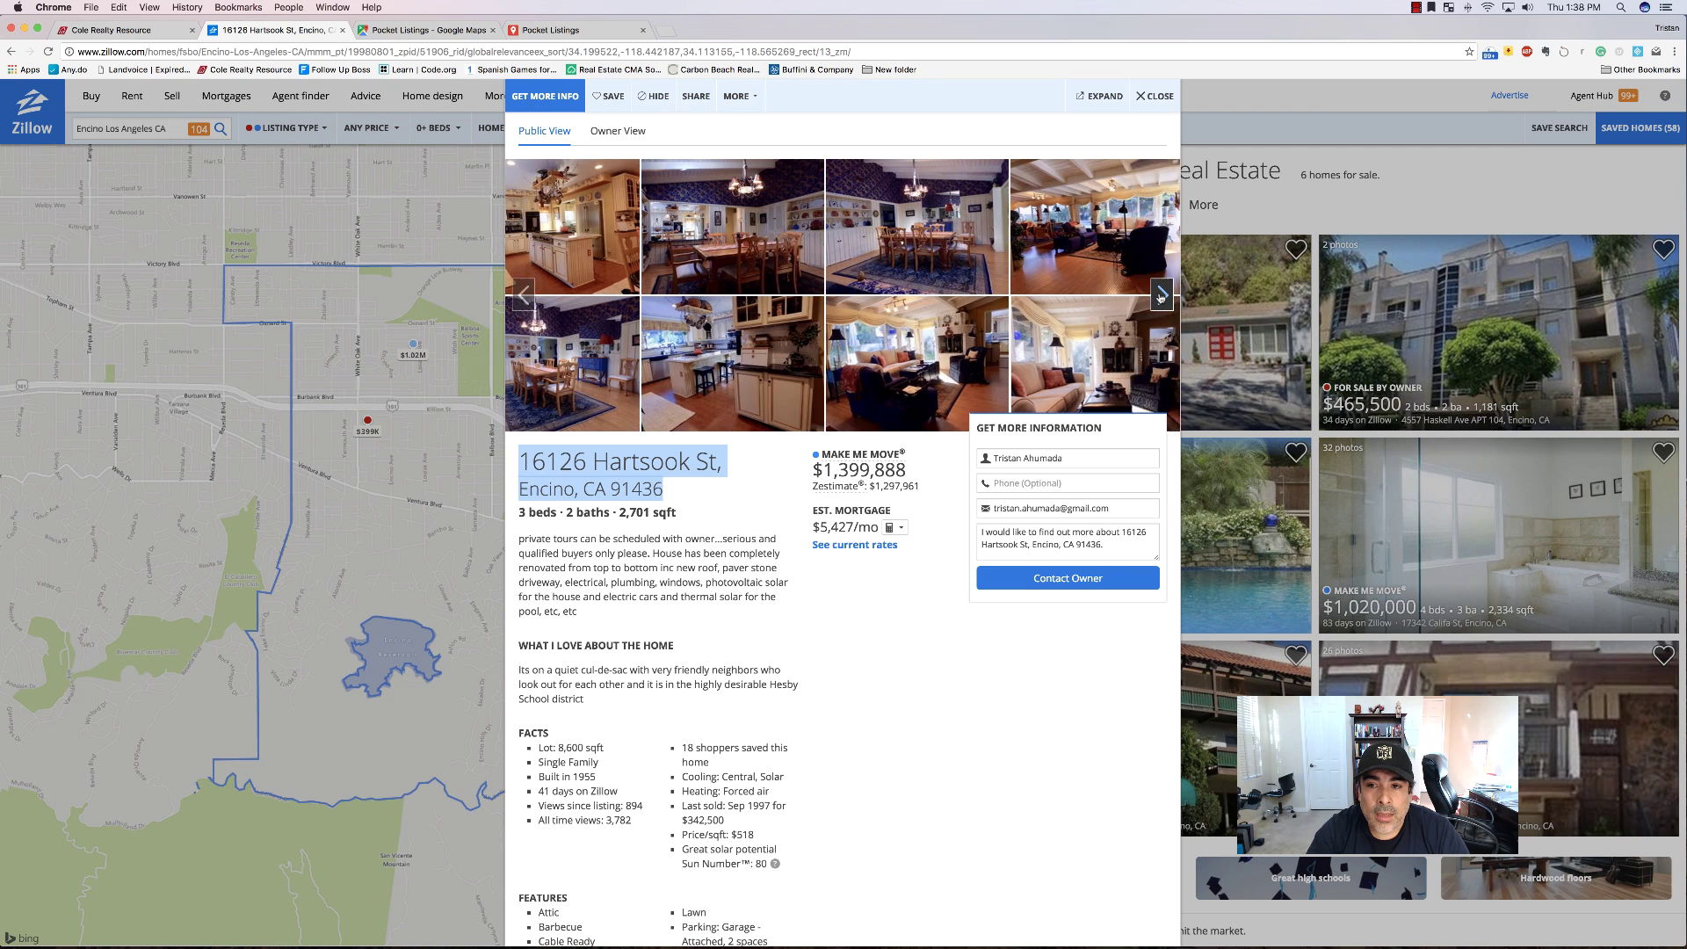
left_click(1162, 296)
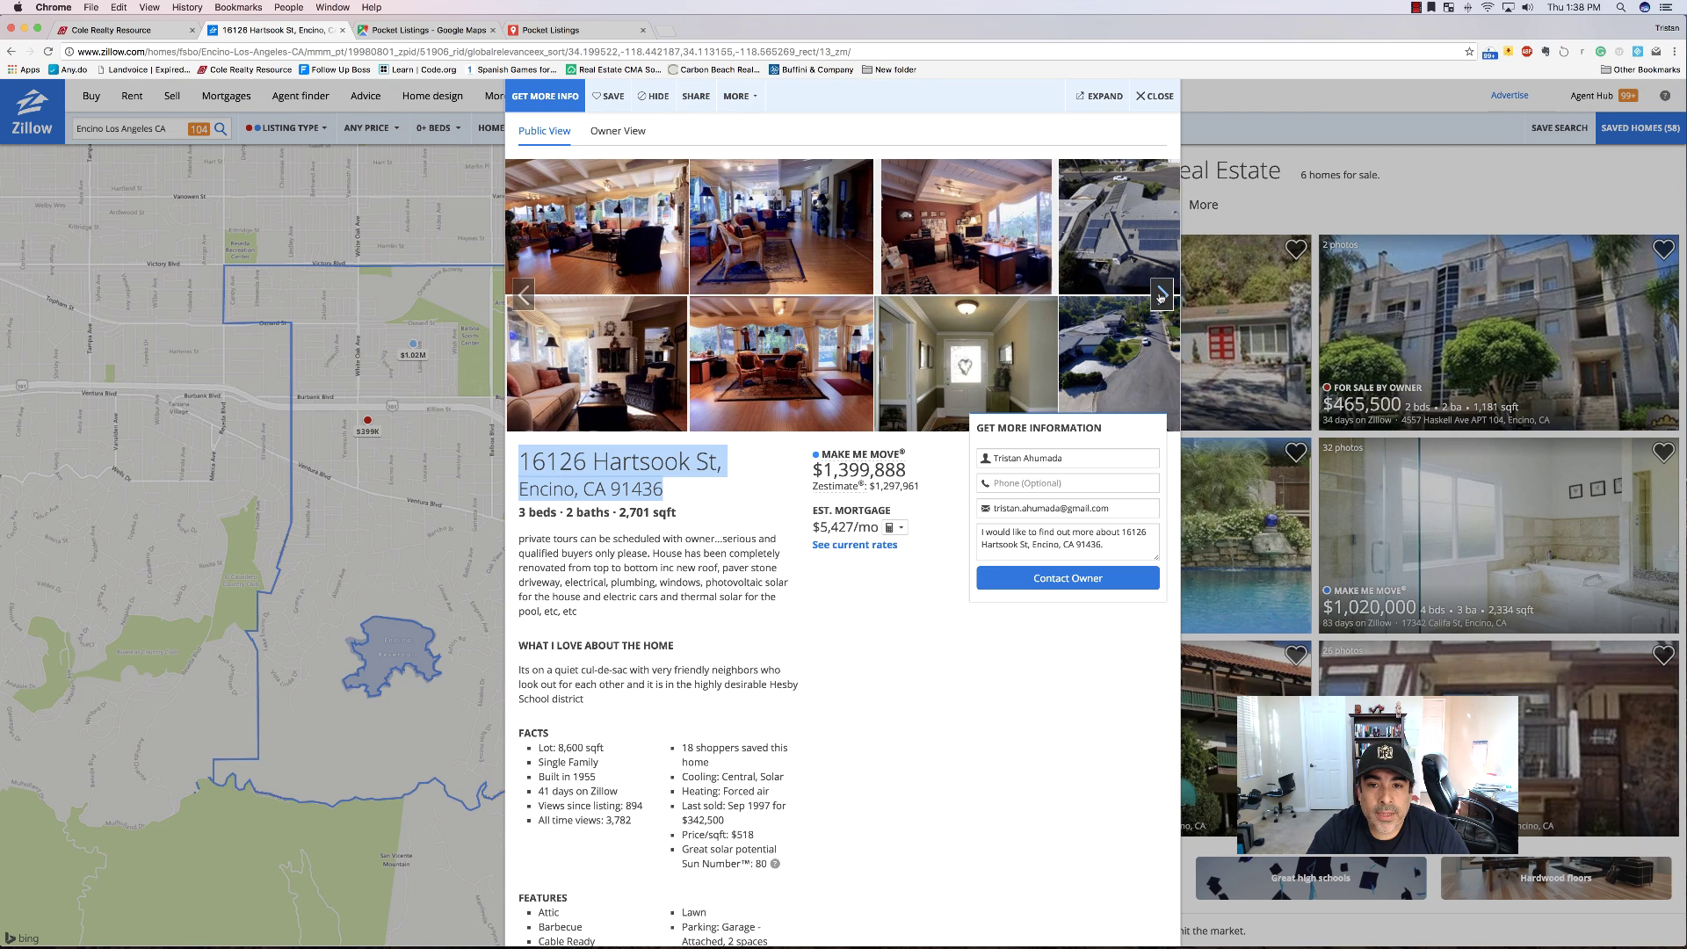
left_click(1162, 295)
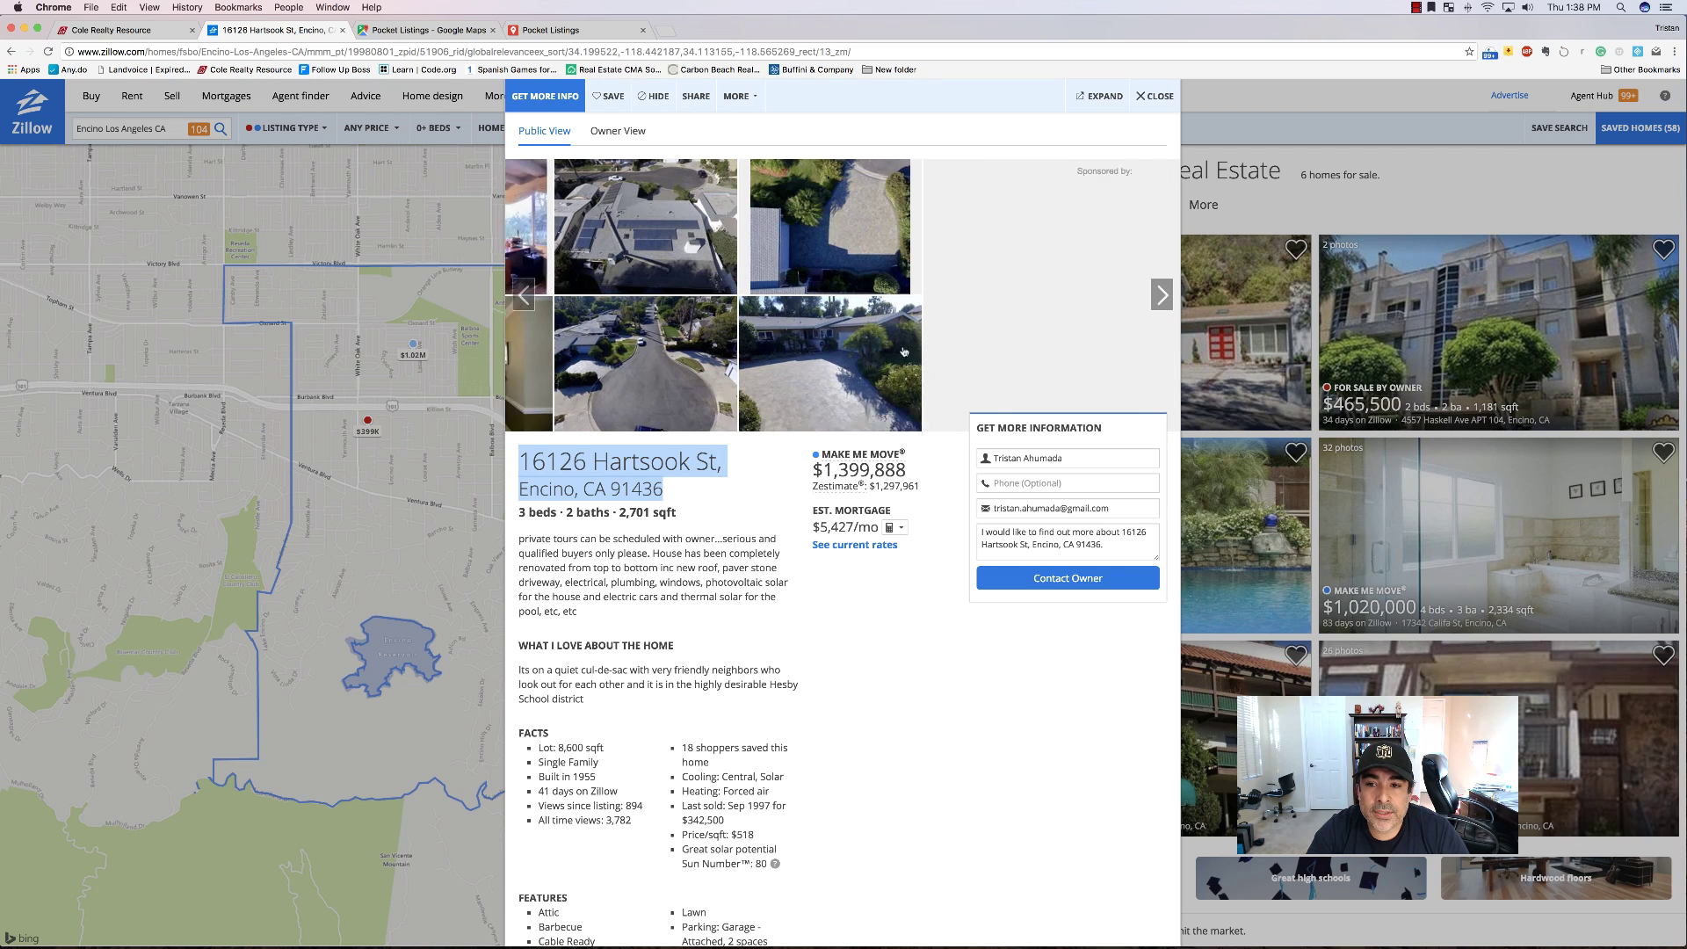
left_click(593, 357)
Save the aerial photo as a JPG and return to the Pocket Listings map.
right_click(788, 429)
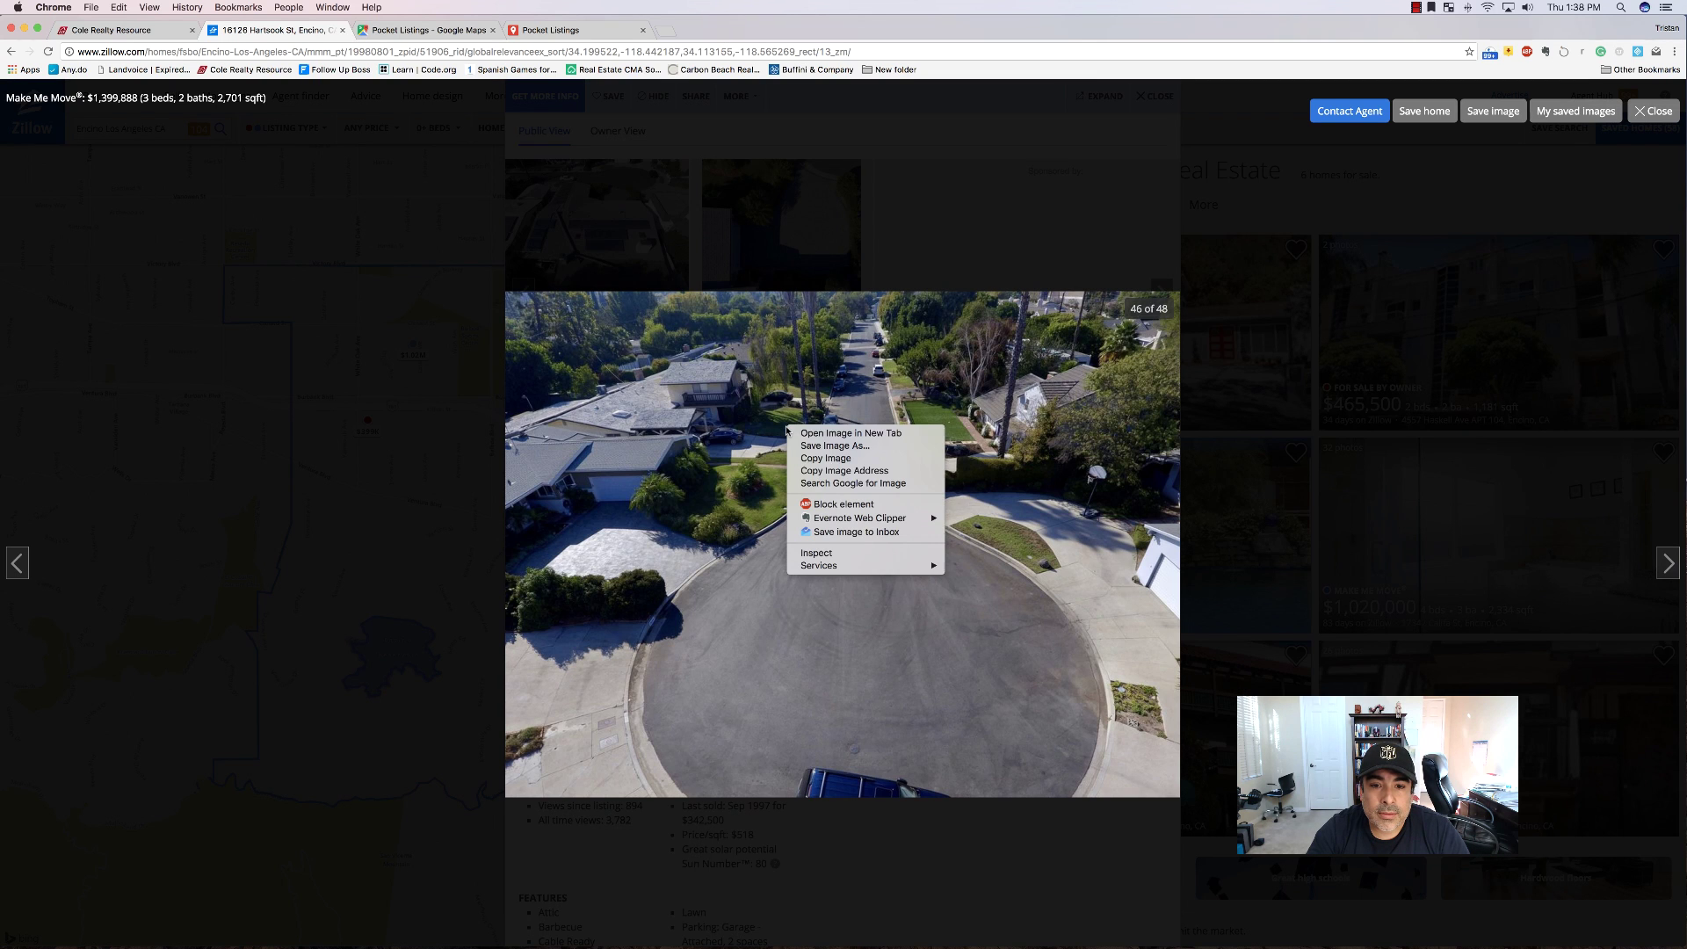
left_click(835, 446)
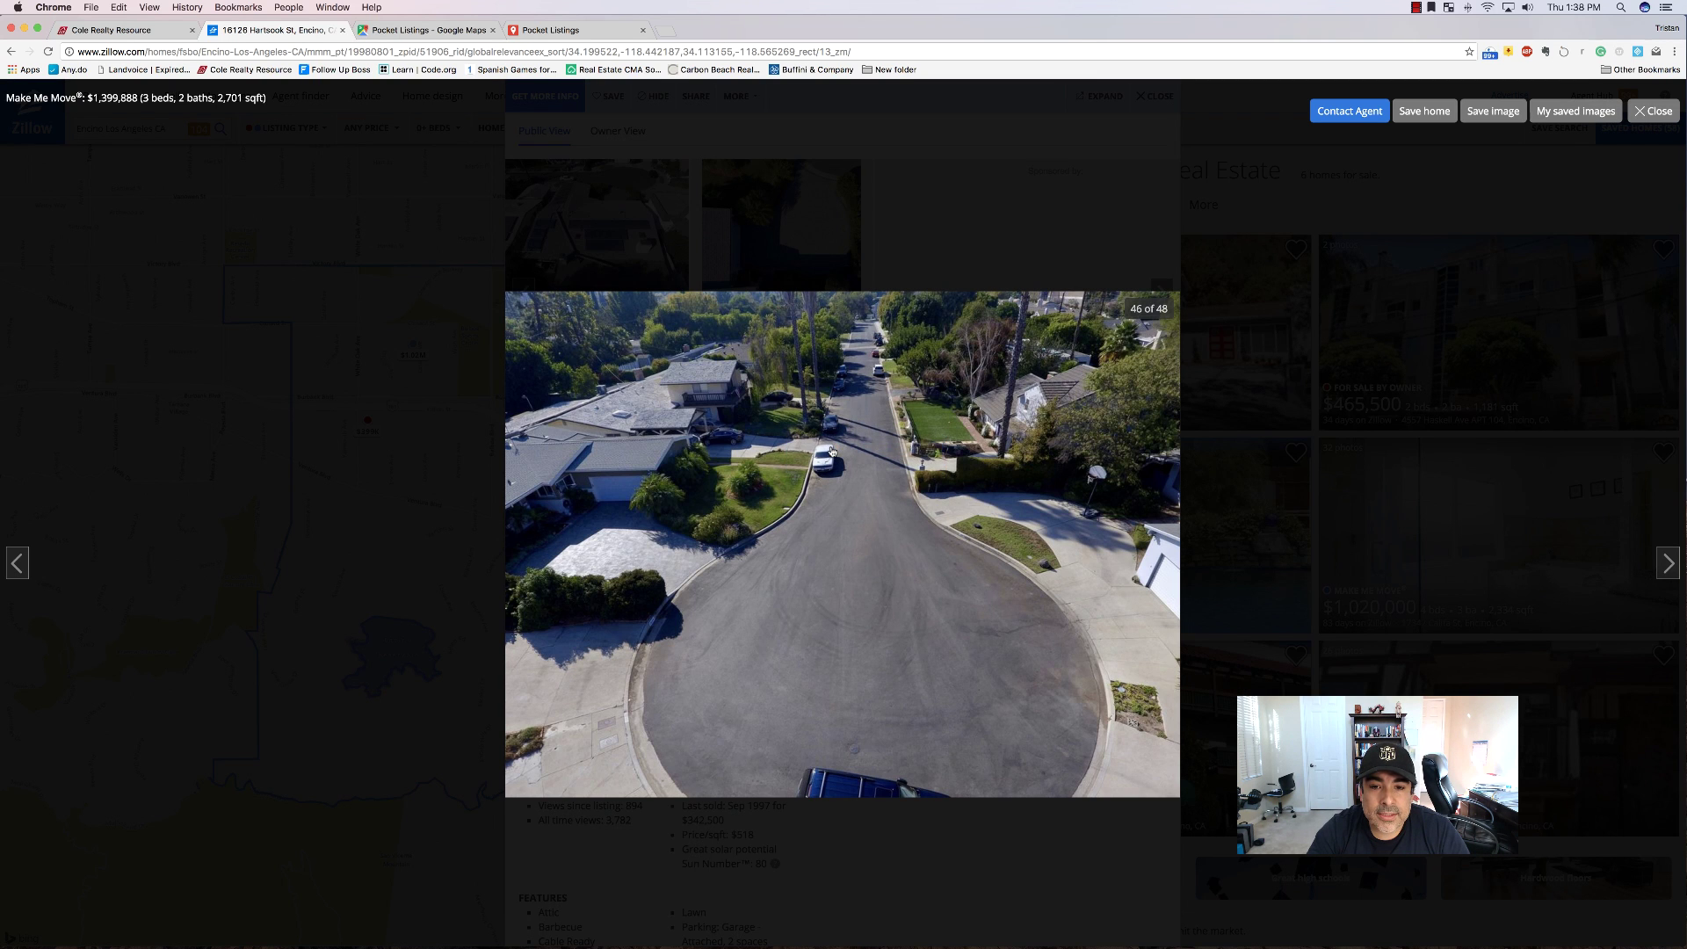
left_click(952, 206)
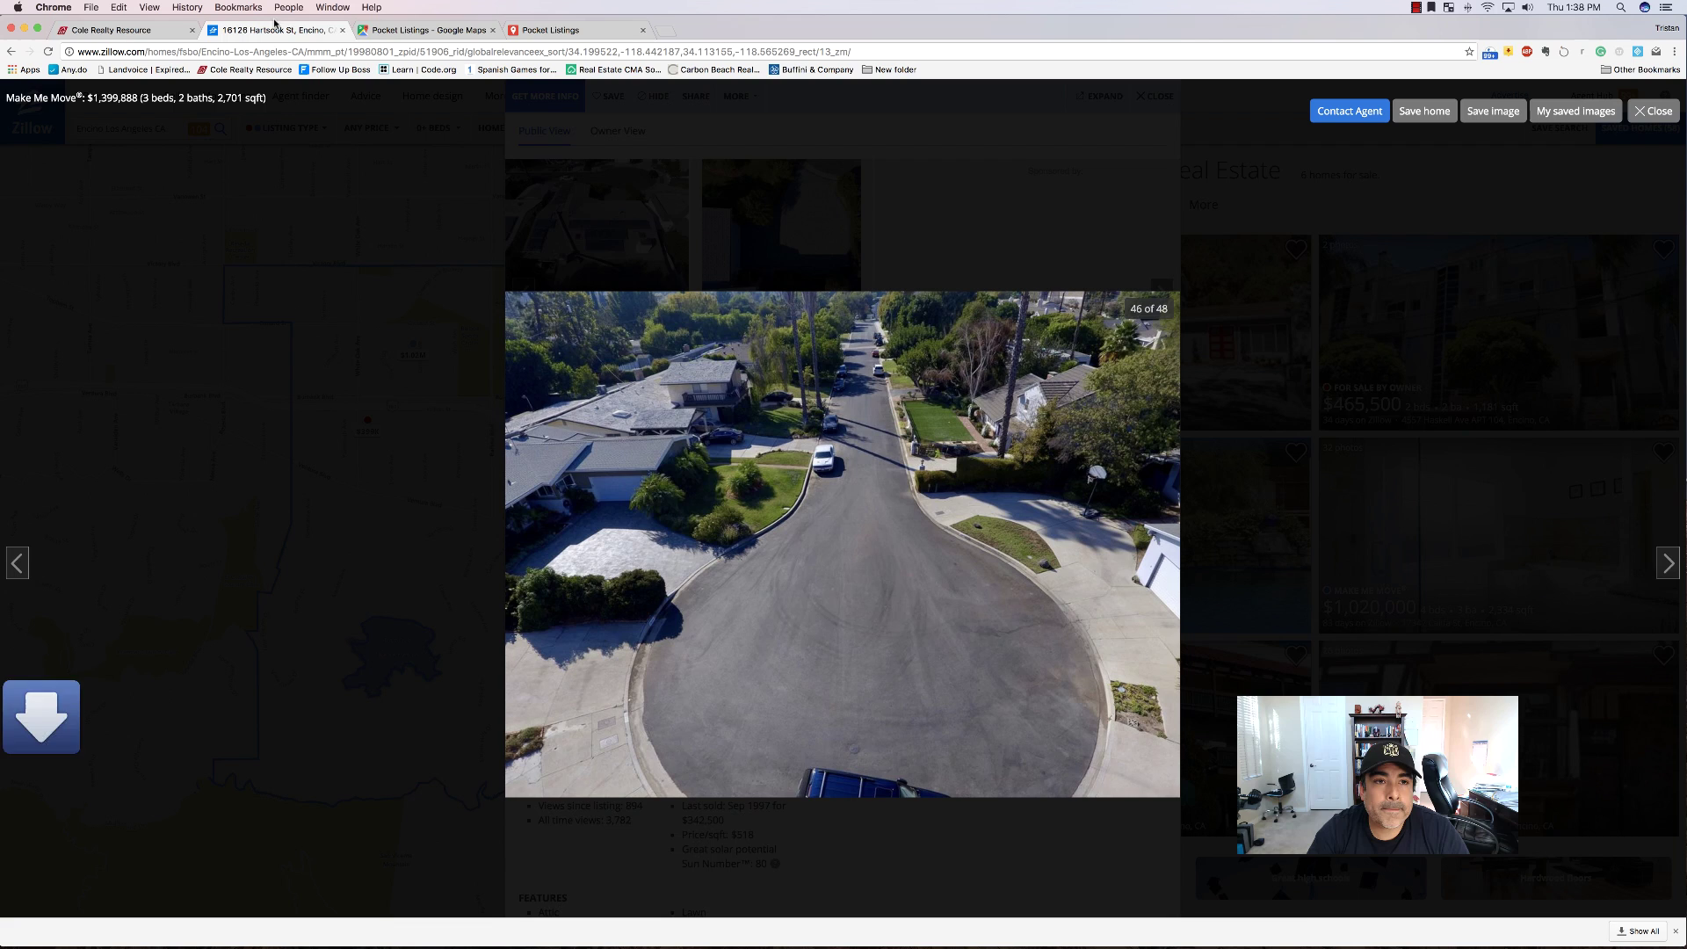
left_click(572, 29)
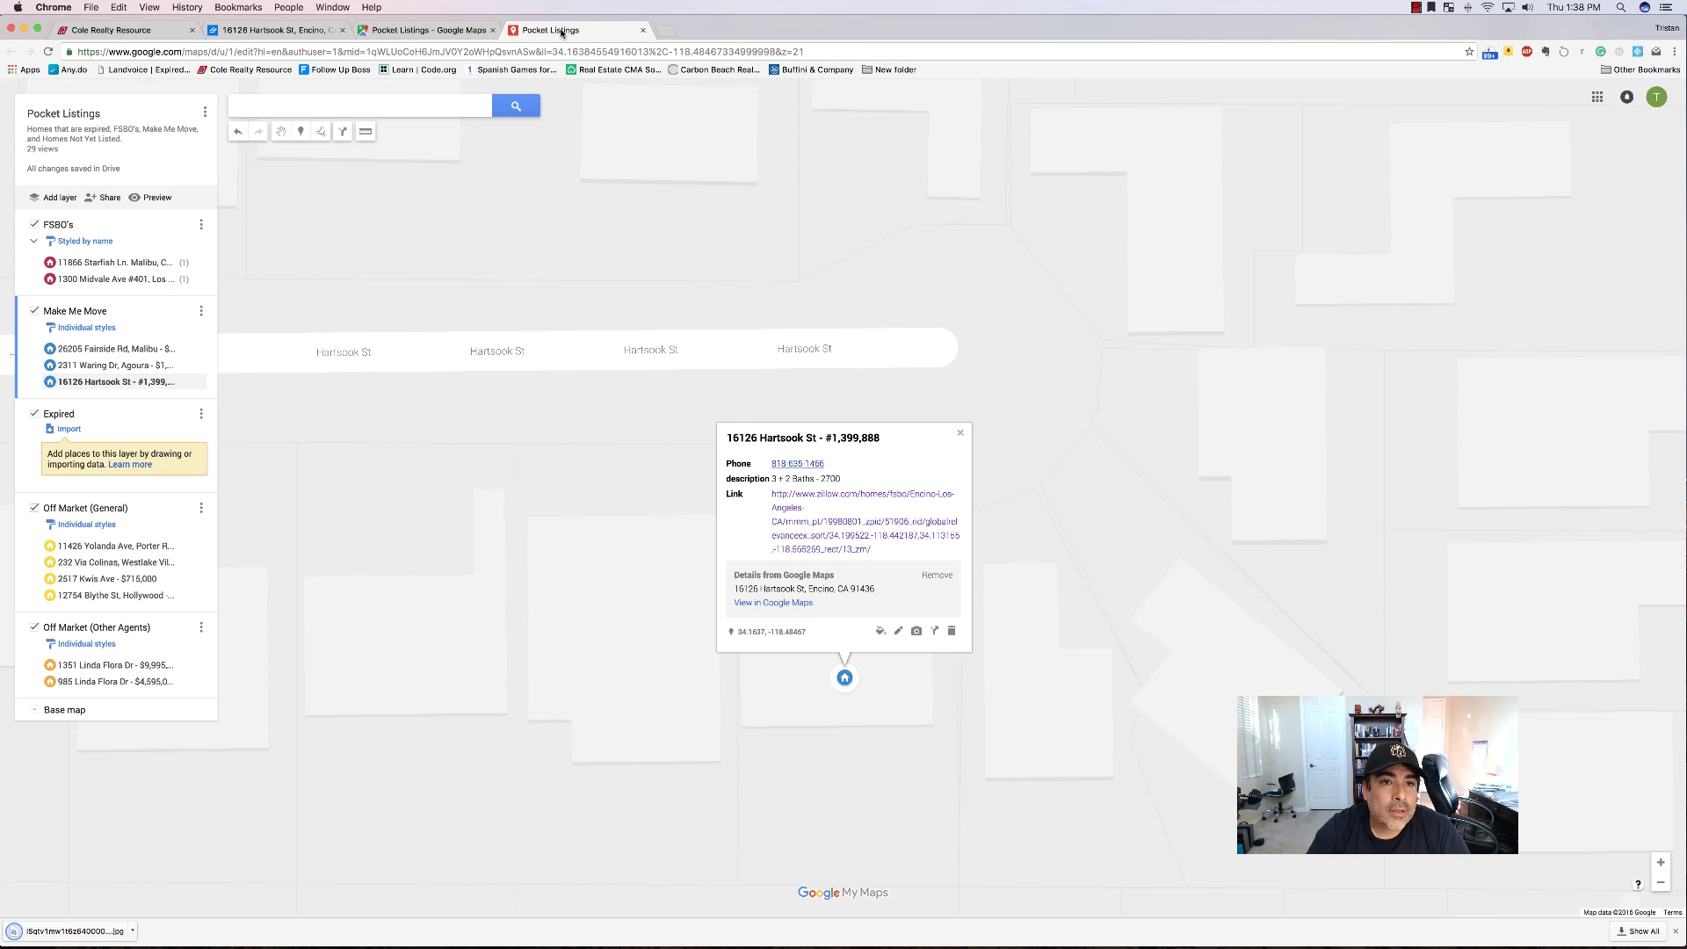
left_click(917, 631)
left_click(817, 531)
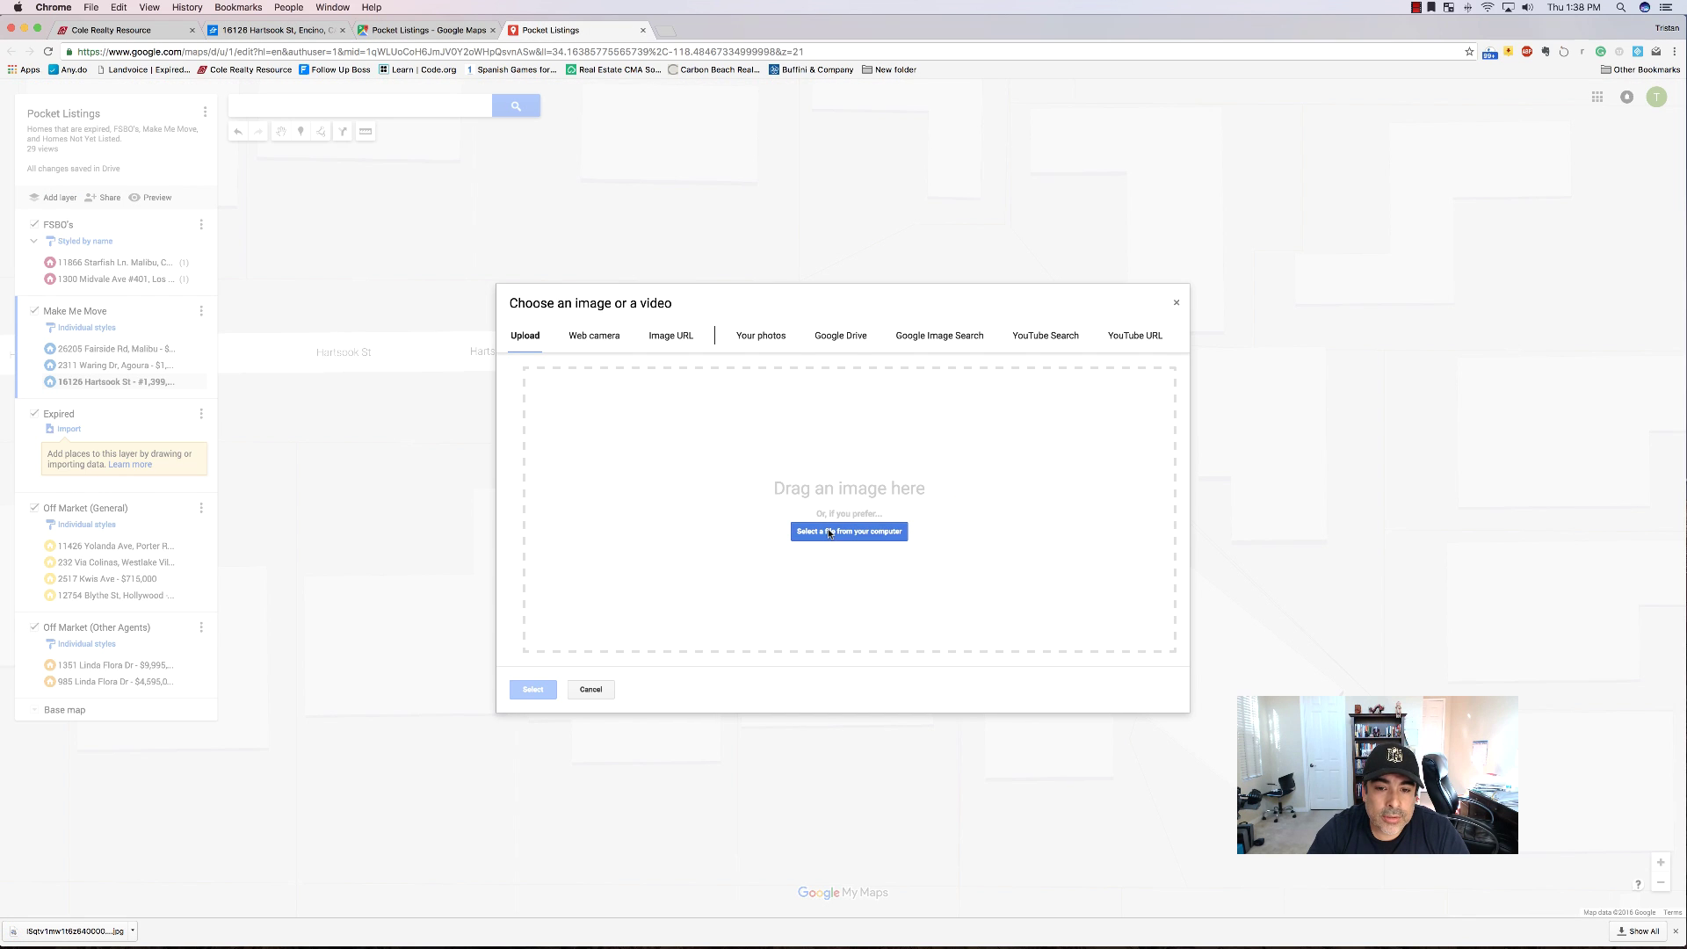
double_click(771, 142)
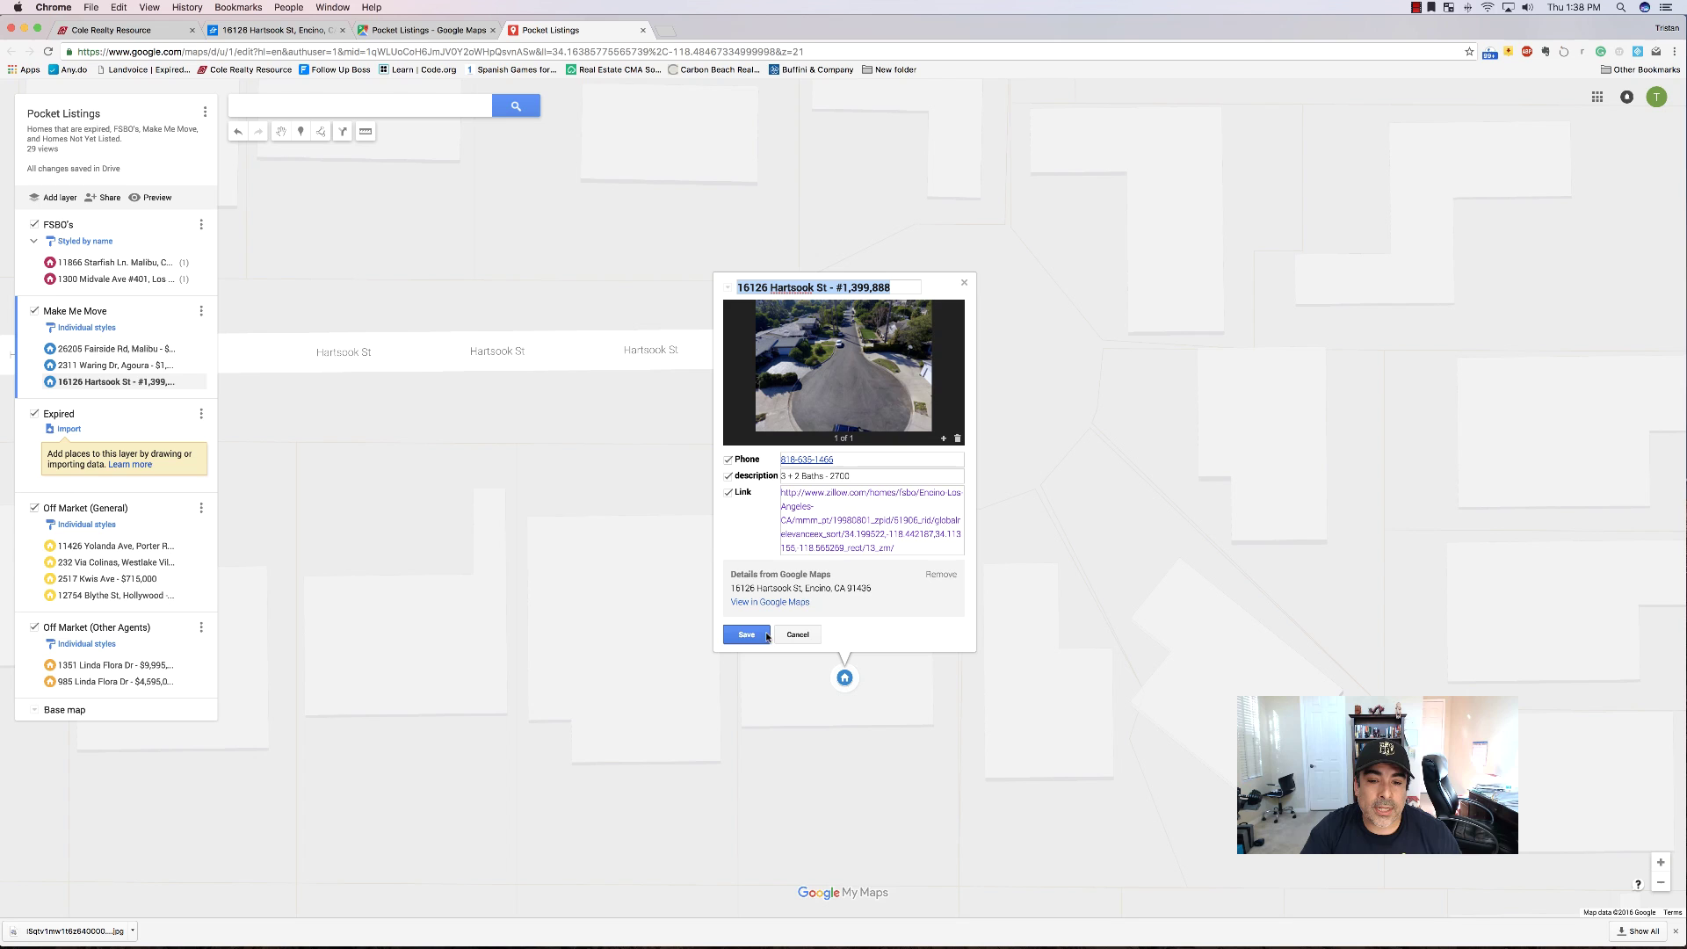
left_click(746, 635)
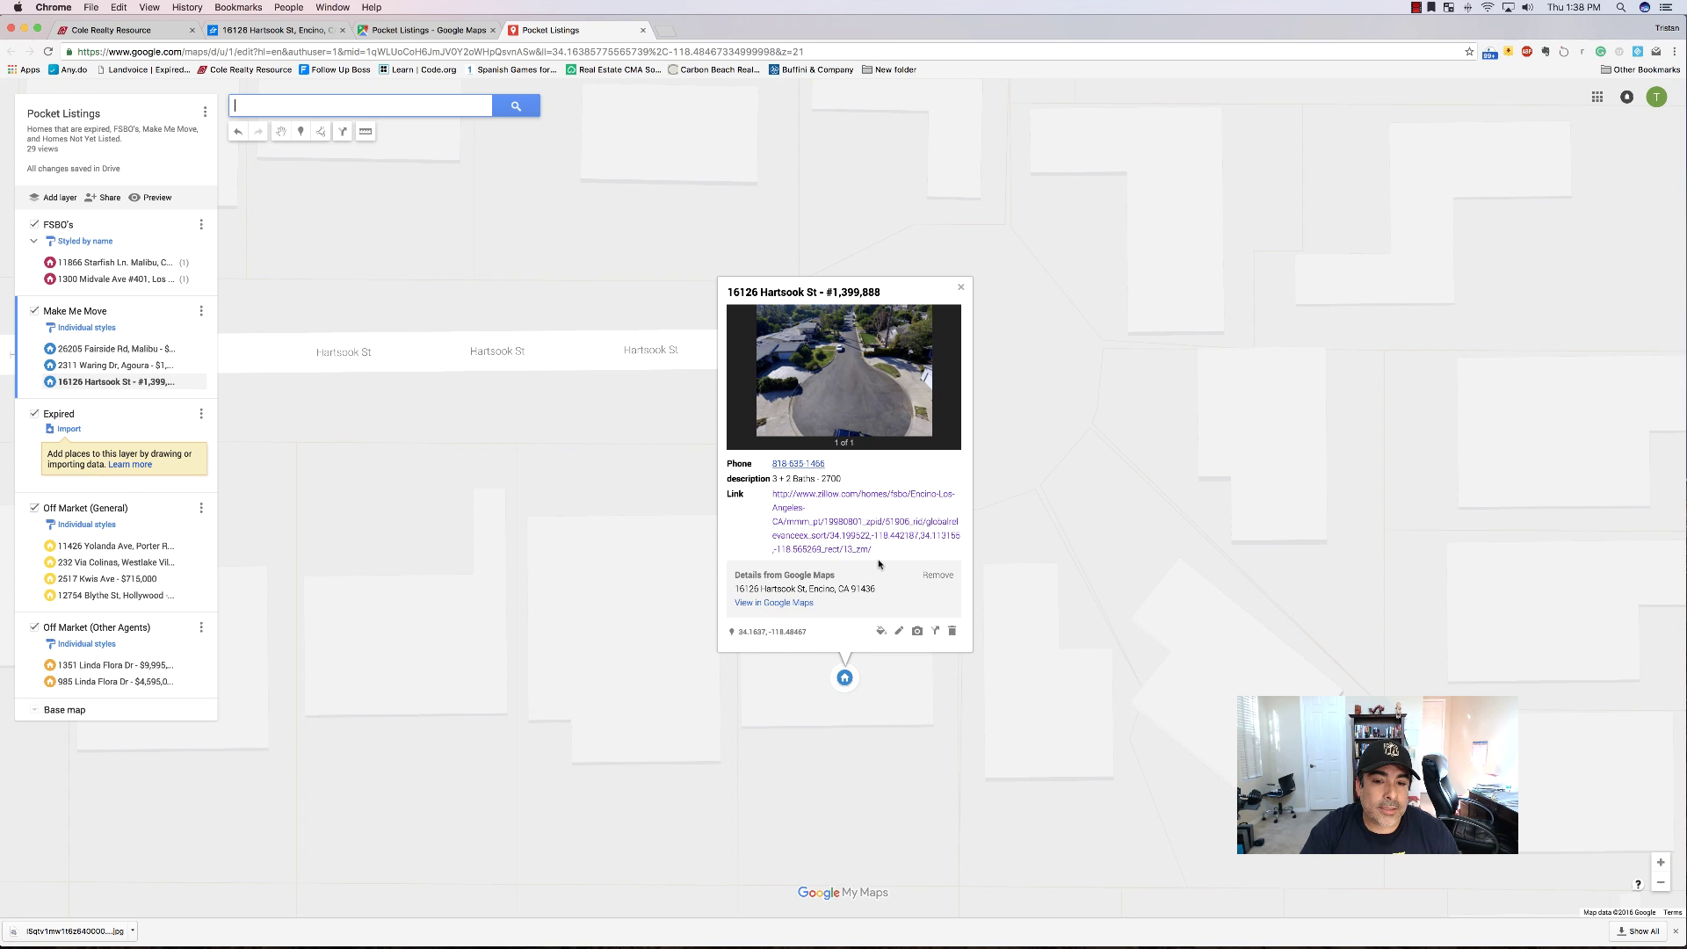
Zoom out and preview the Linda Flora Dr, Via Colinas, Waring Dr and Hartsook St listings.
left_click(1661, 883)
left_click(1661, 885)
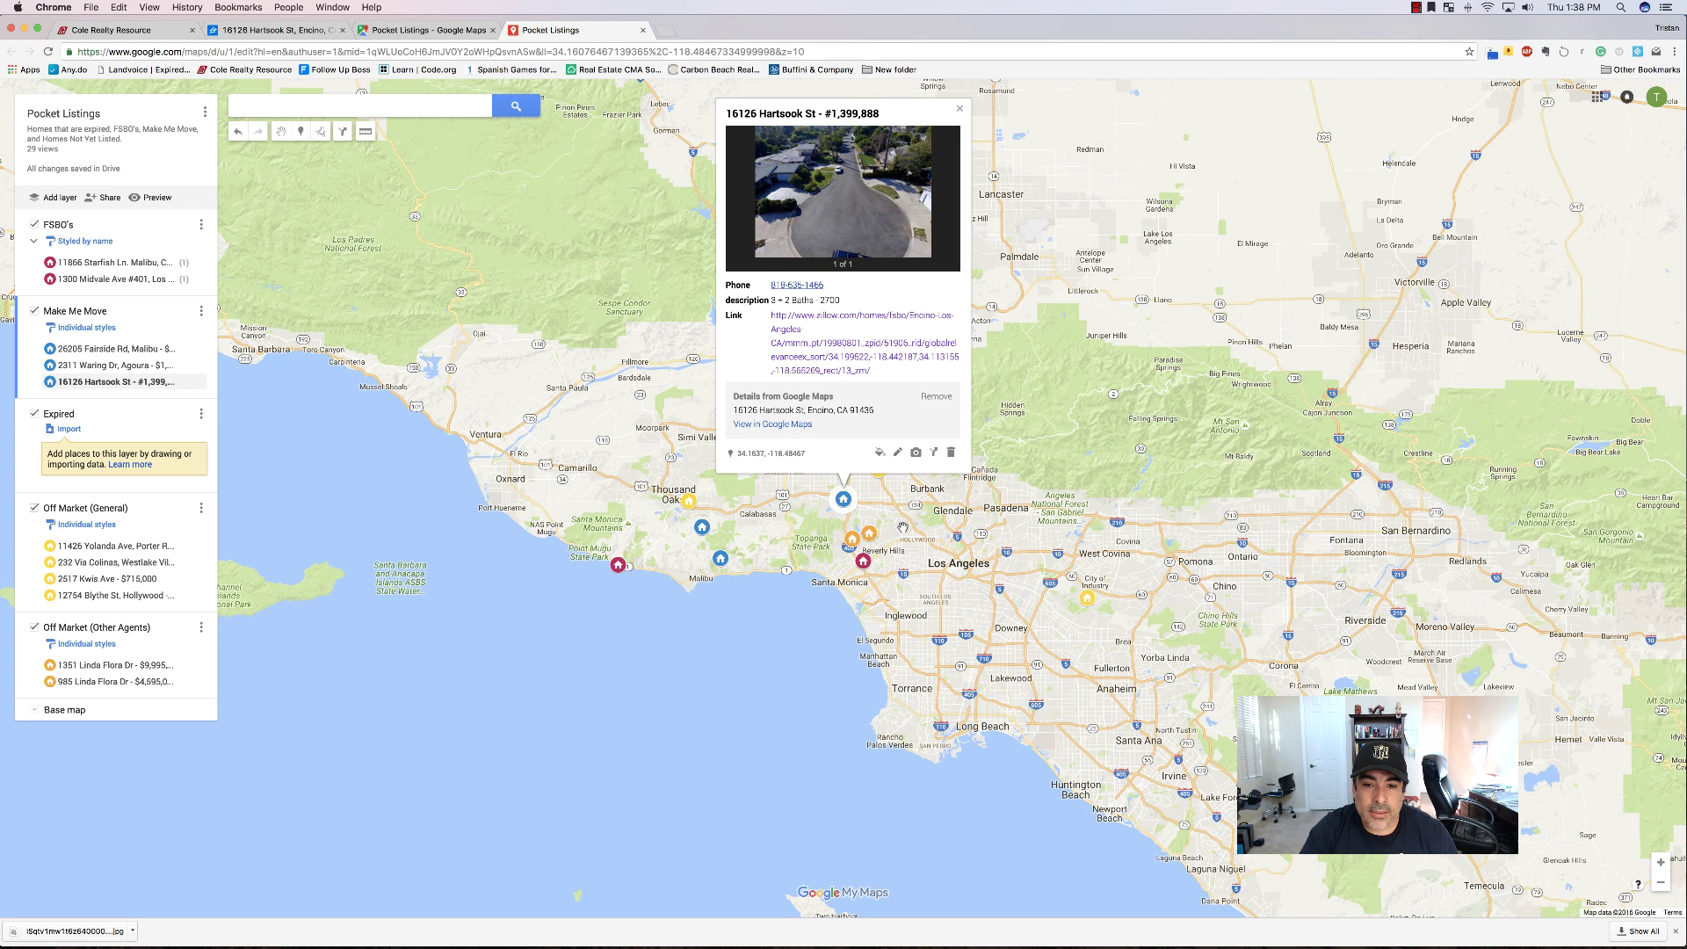
left_click(853, 540)
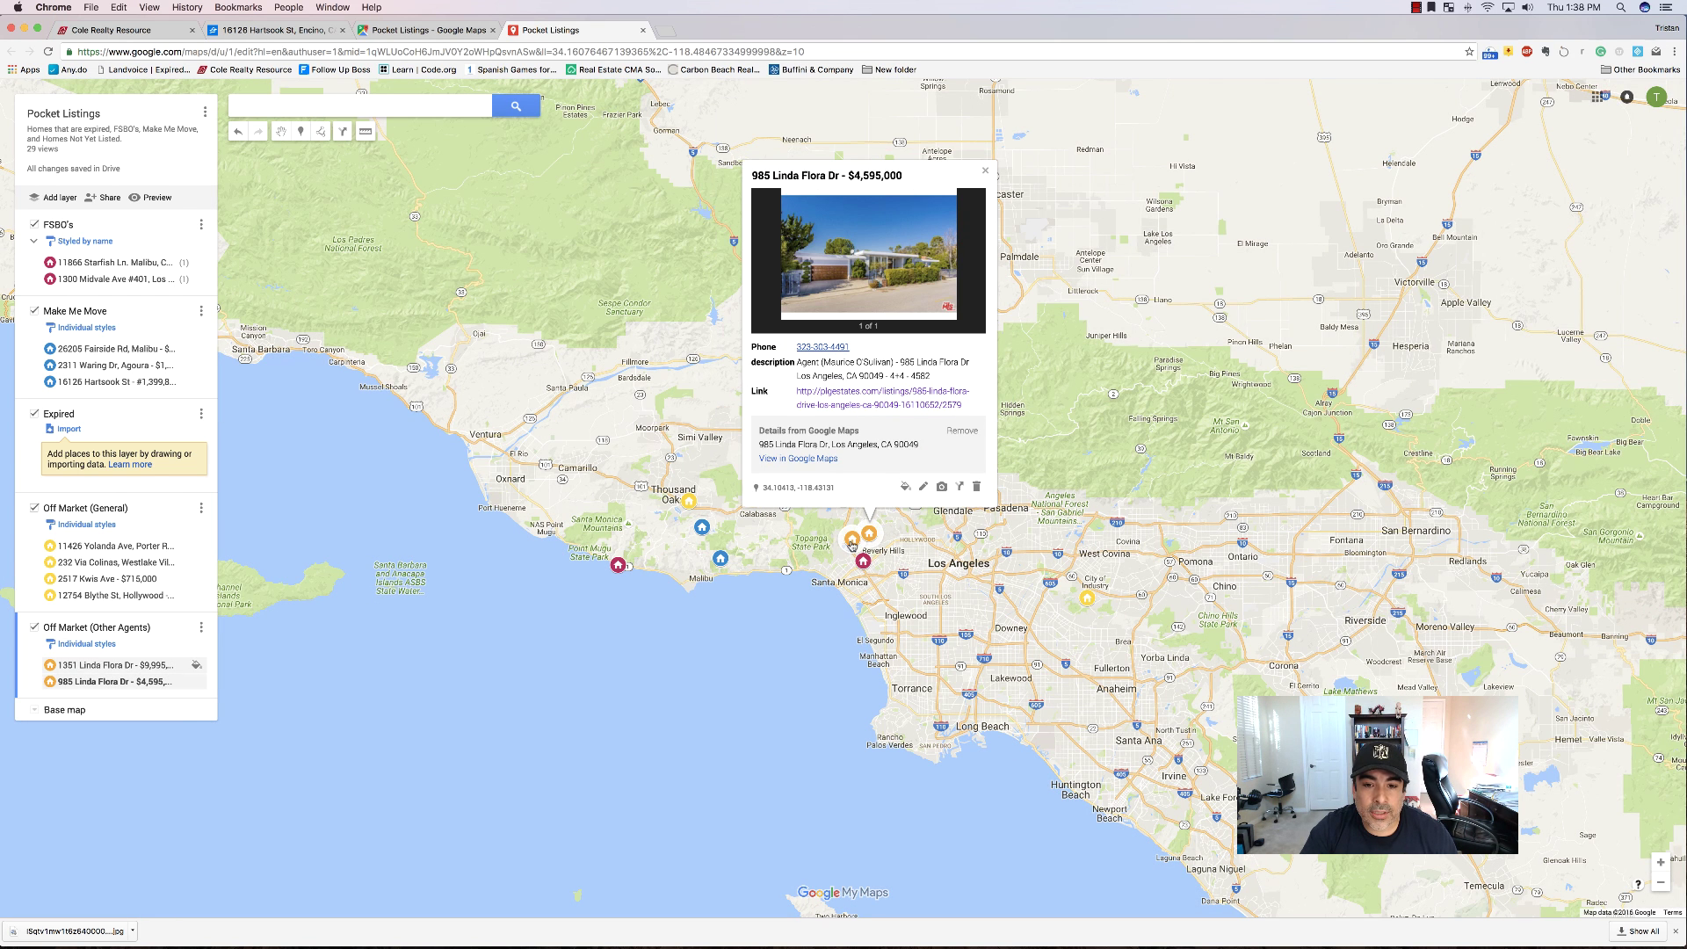
left_click(852, 543)
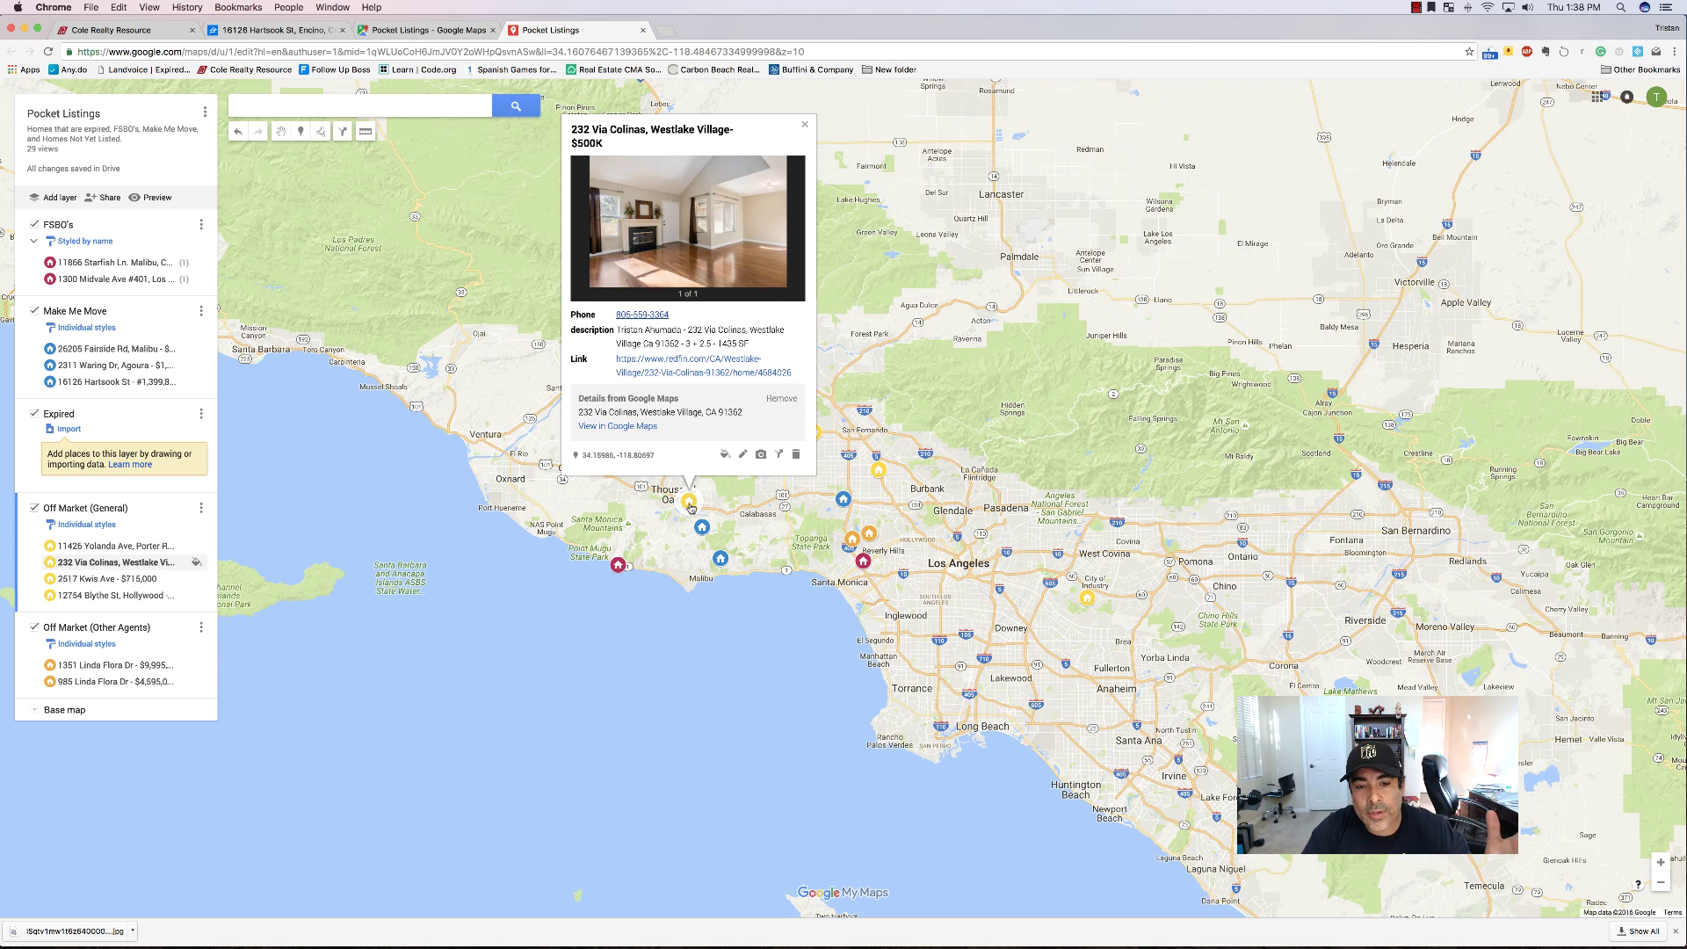
left_click(690, 503)
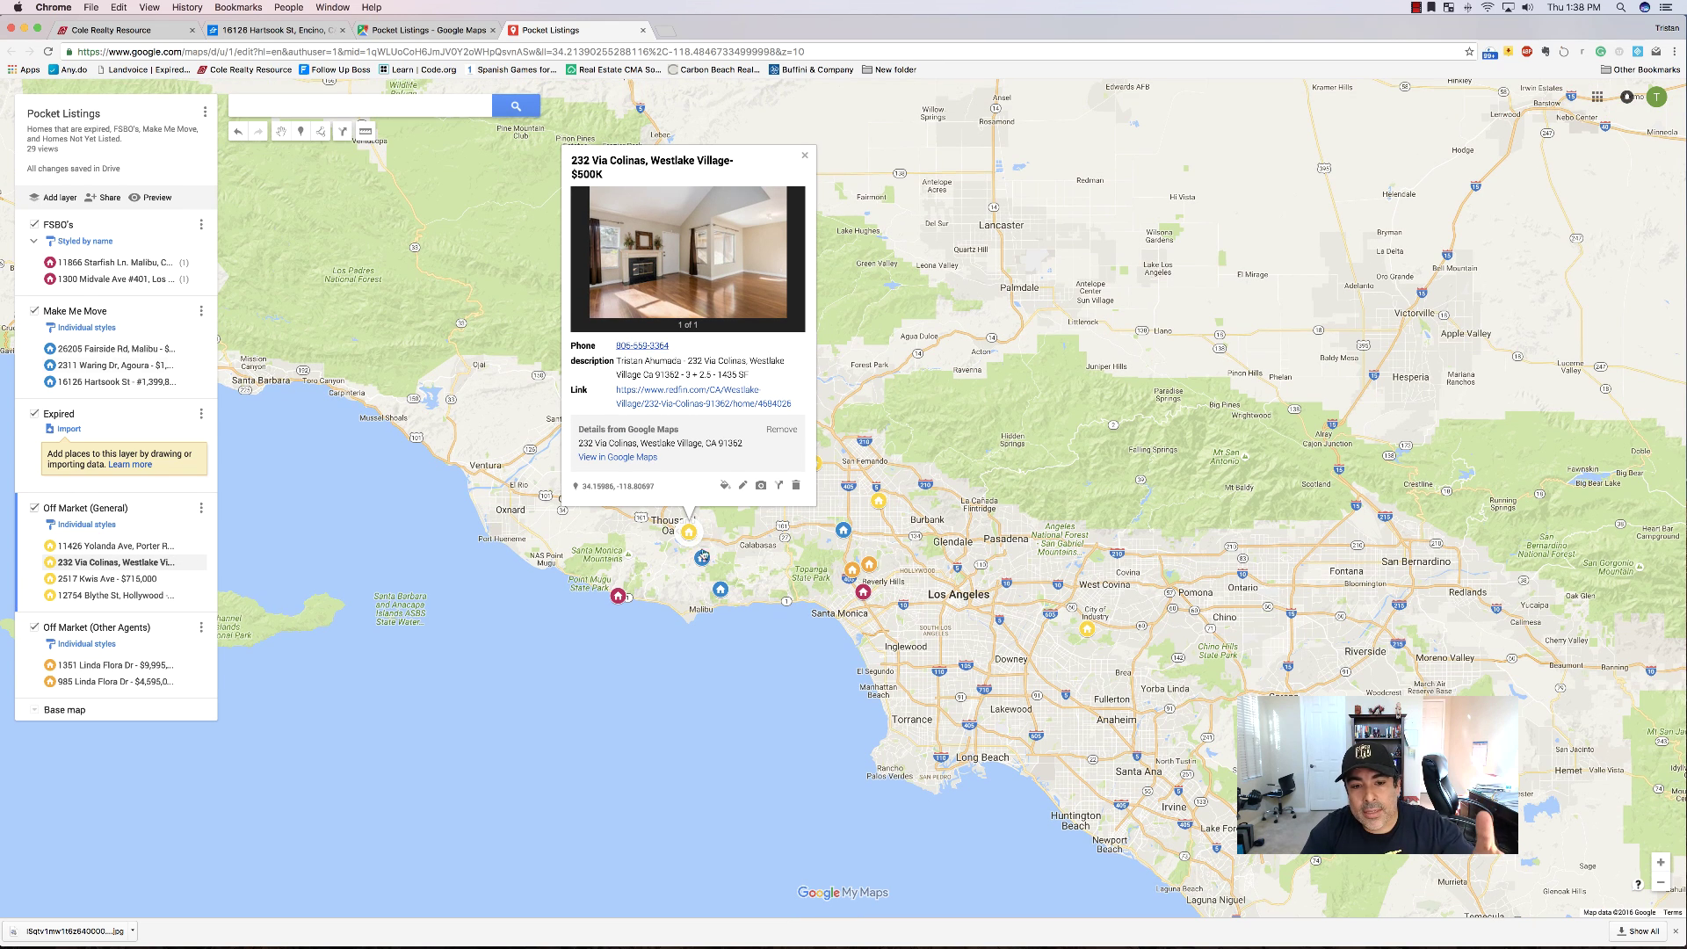
left_click(702, 558)
left_click(844, 531)
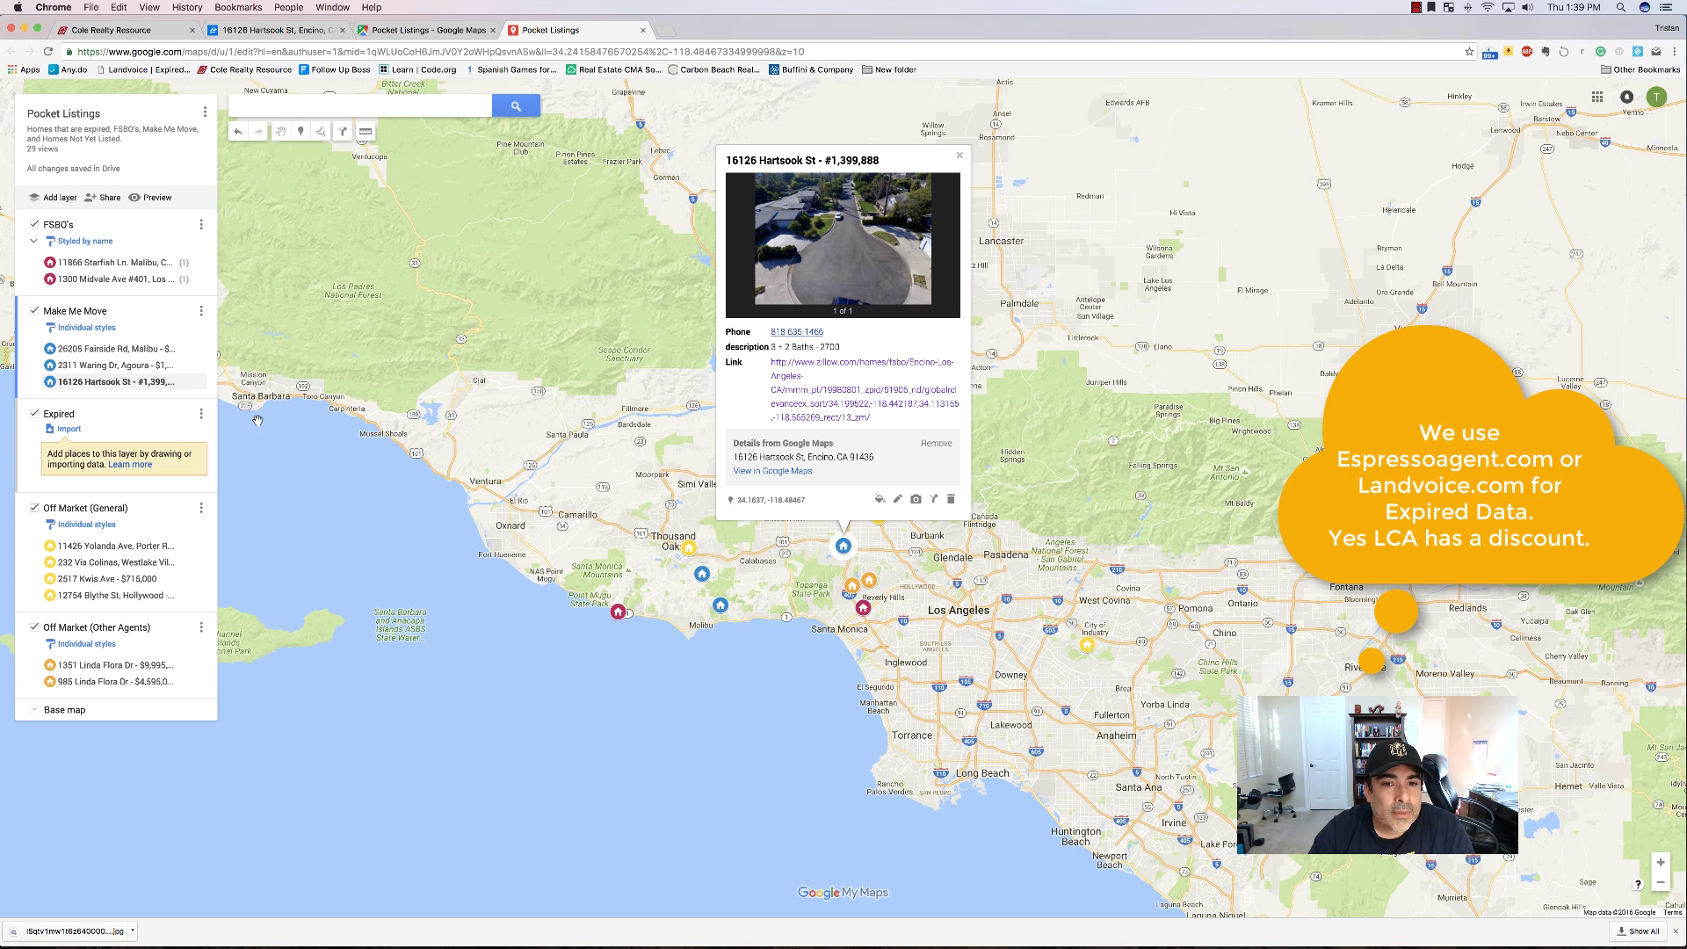
Close the Hartsook St card and view Pocket Listings in the Google Maps tab.
left_click(960, 156)
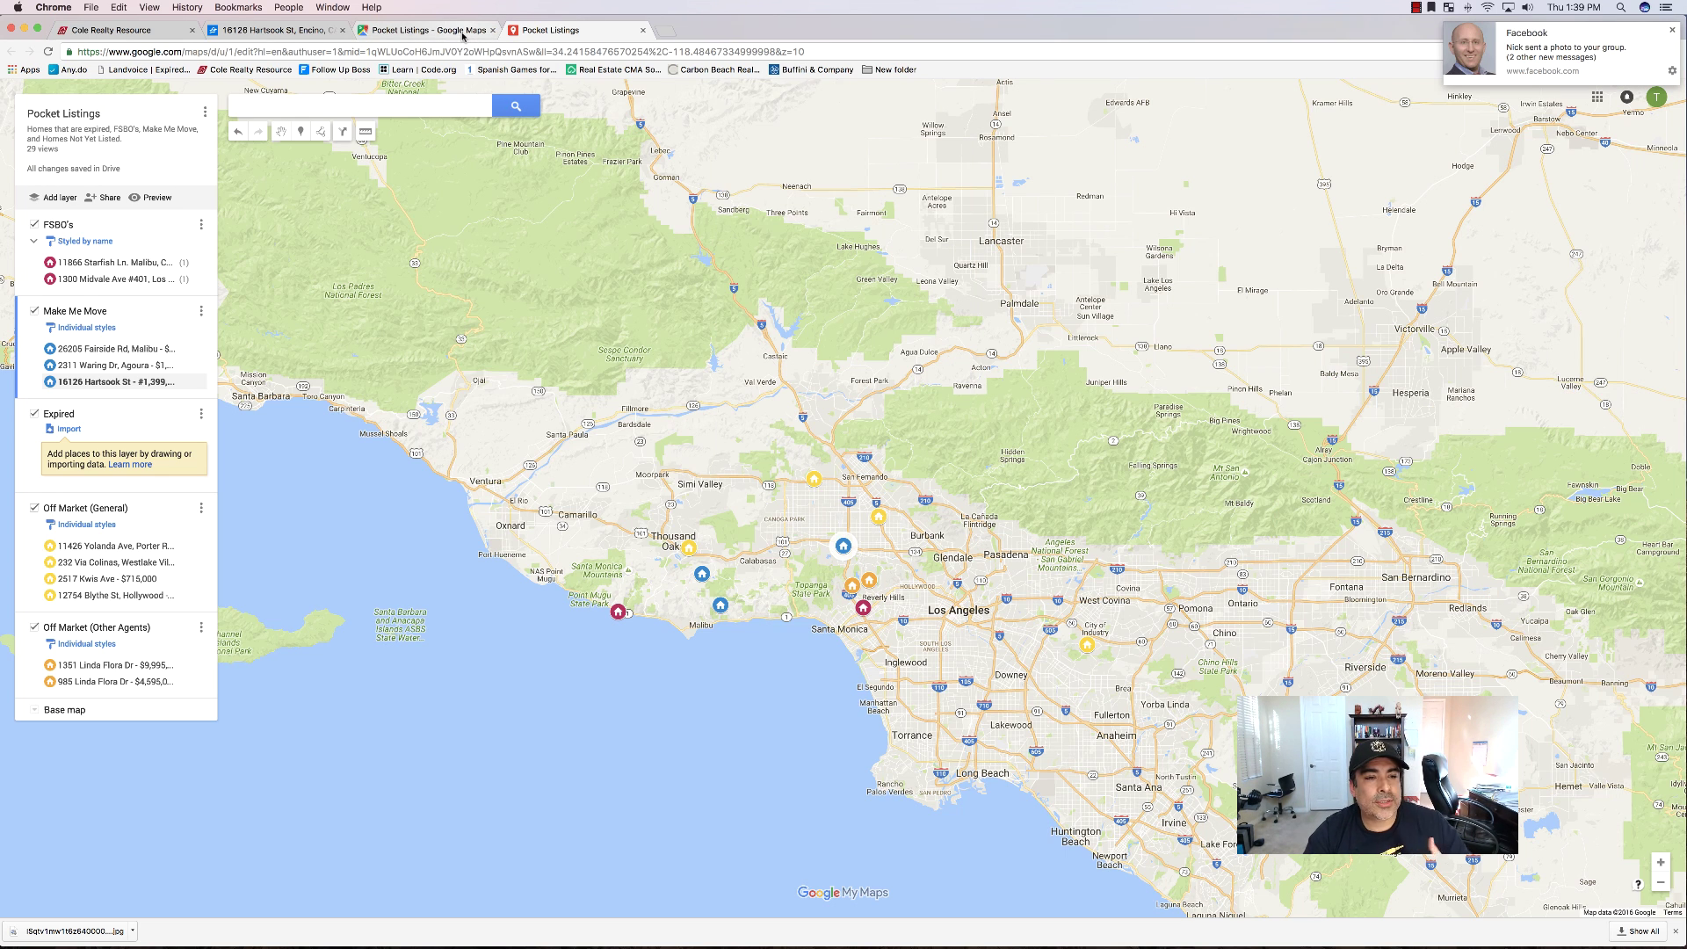
left_click(396, 30)
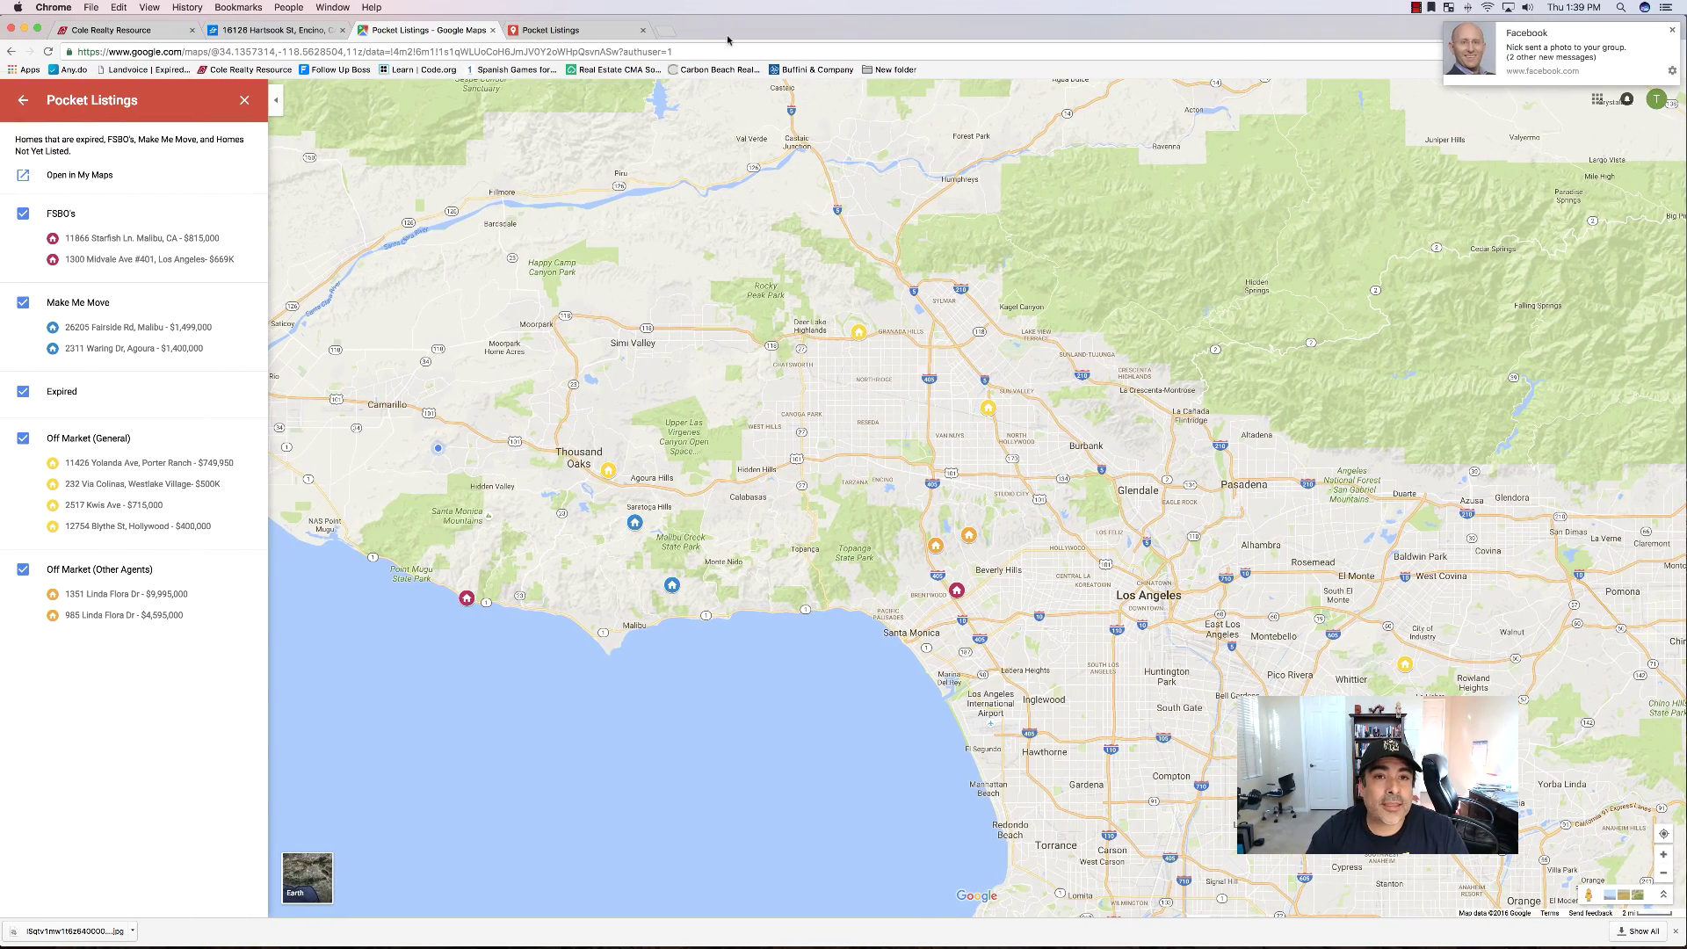
left_click_drag(730, 31, 769, 68)
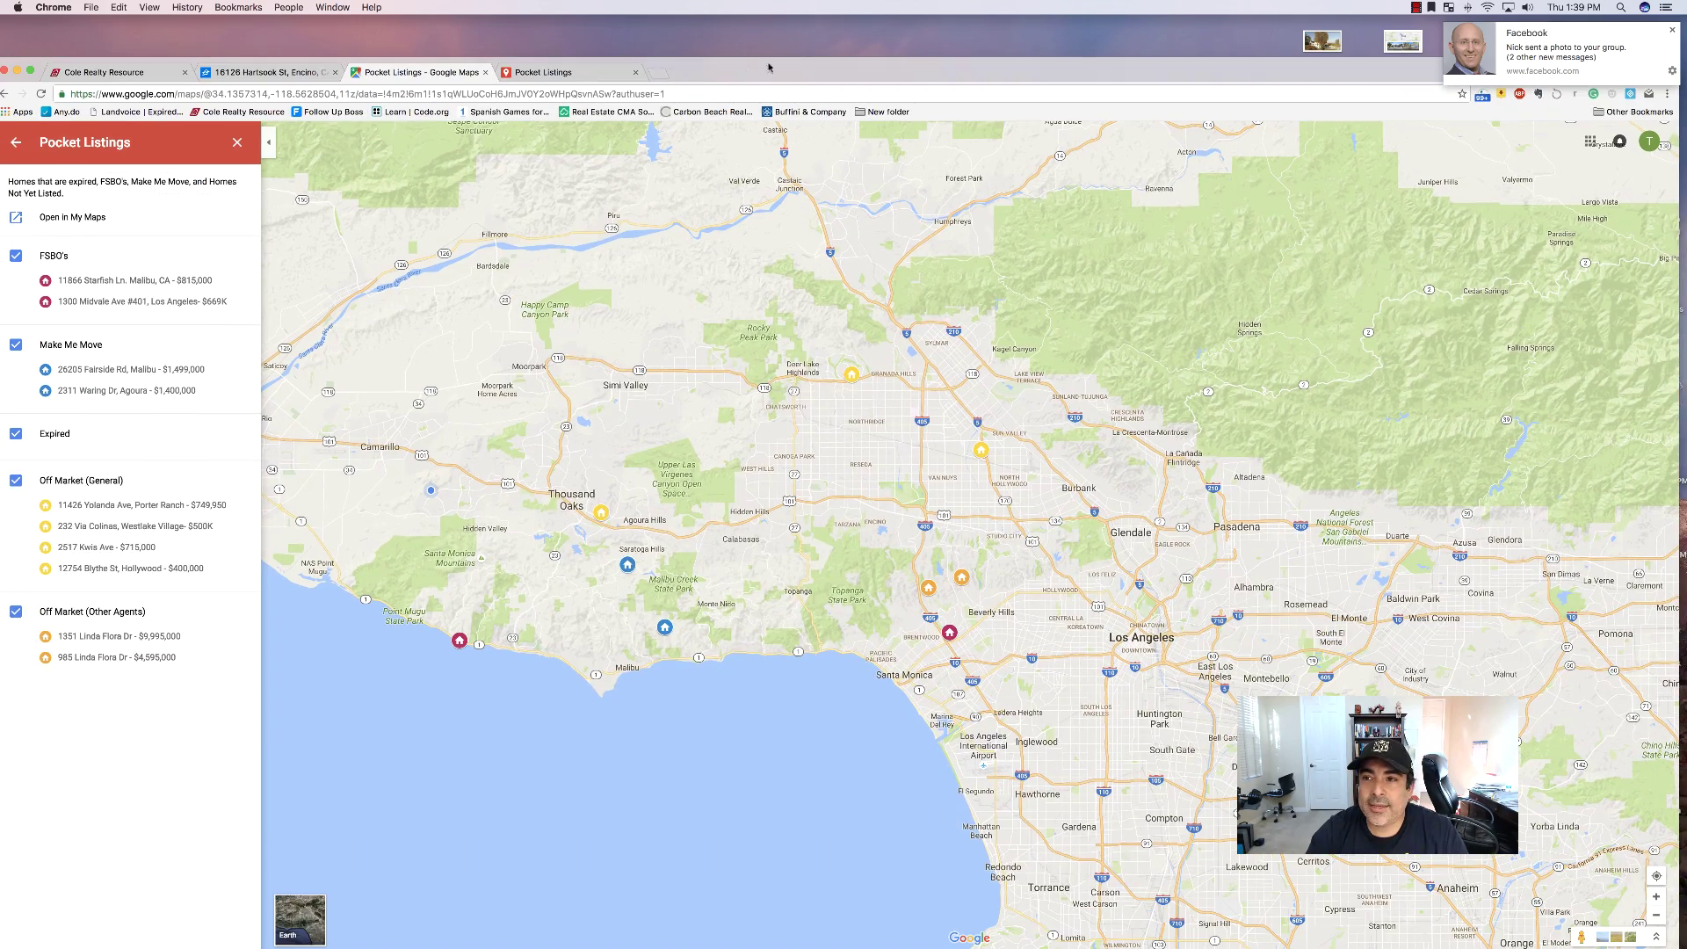
left_click(1415, 8)
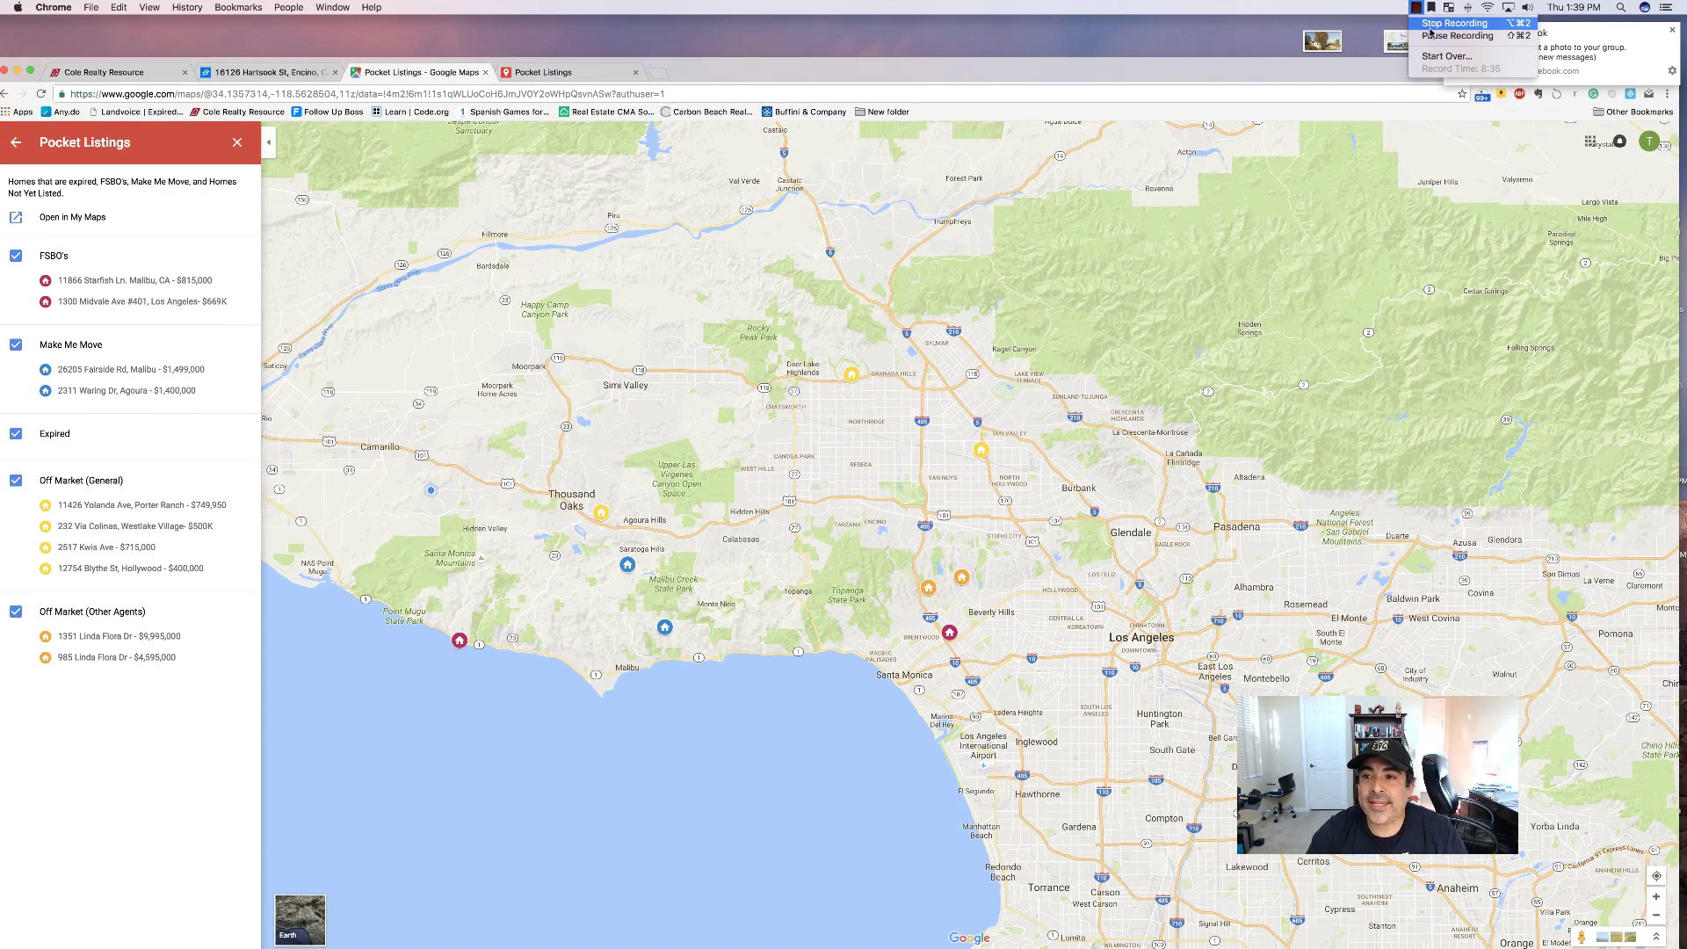